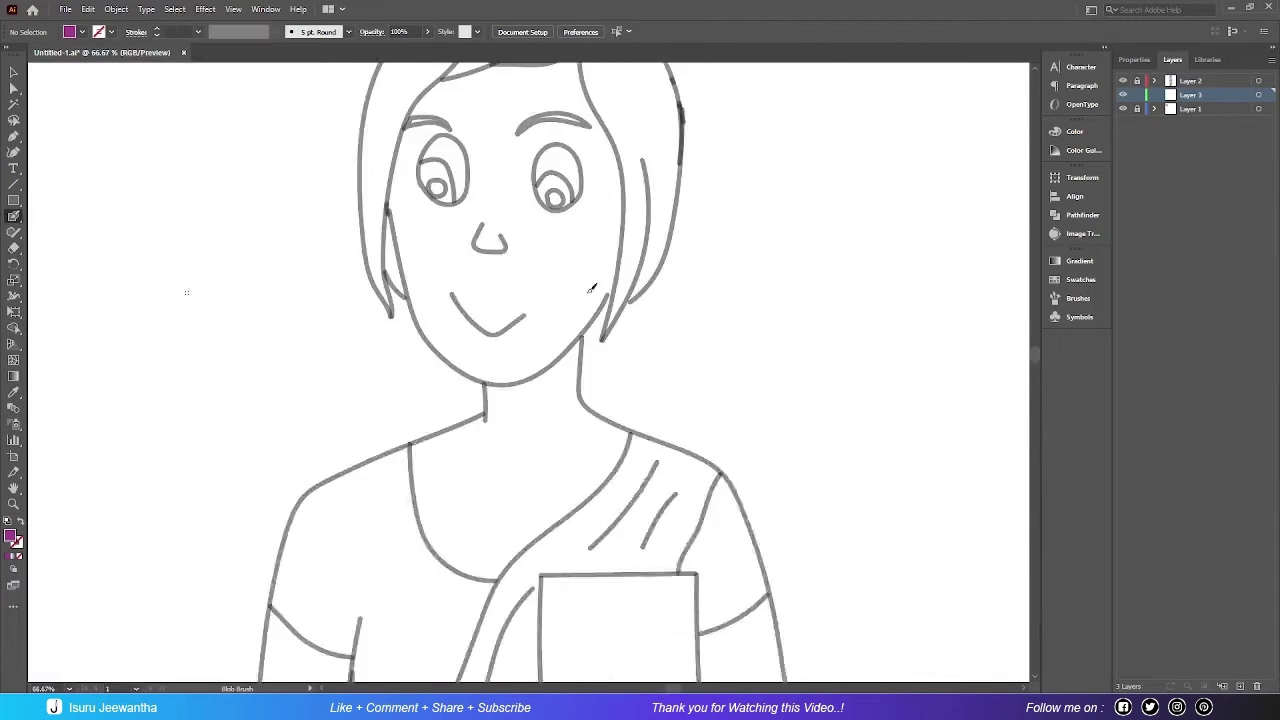
Step: Paint purple fill over the cheek strand and the right hair strands, then deselect
left_click_drag(355, 552, 341, 515)
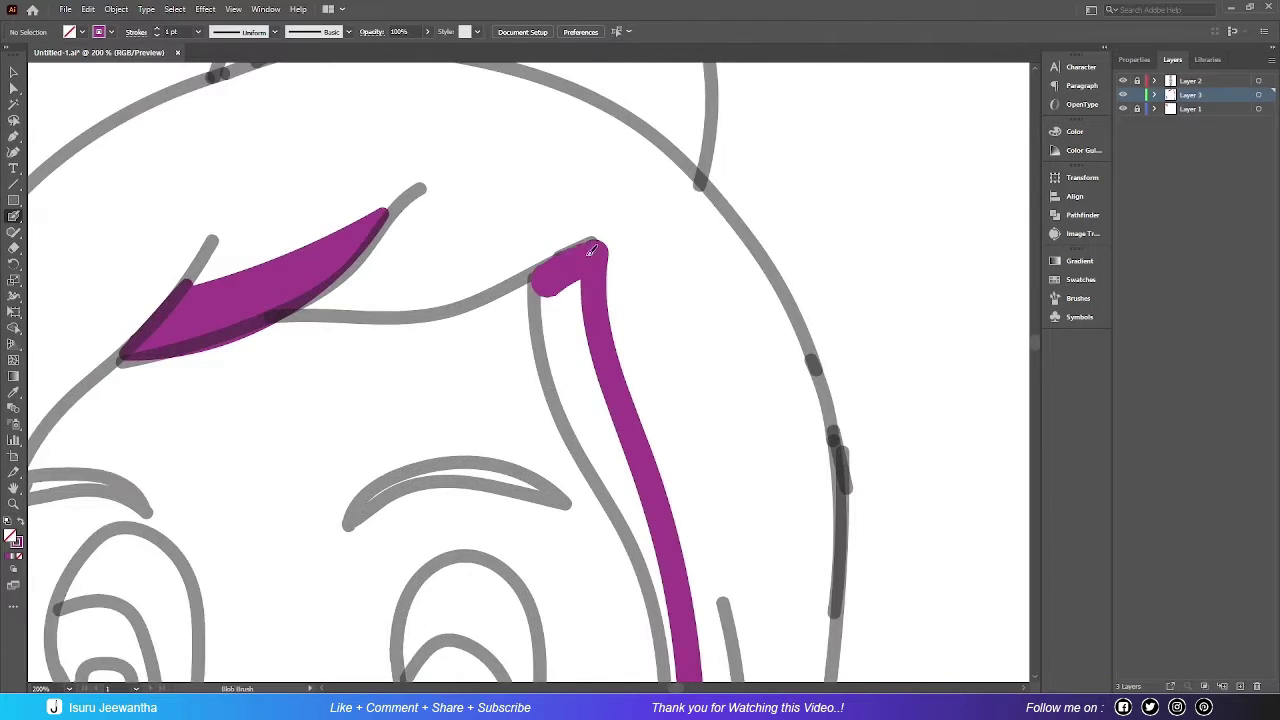
left_click_drag(588, 258, 586, 460)
left_click_drag(634, 166, 630, 566)
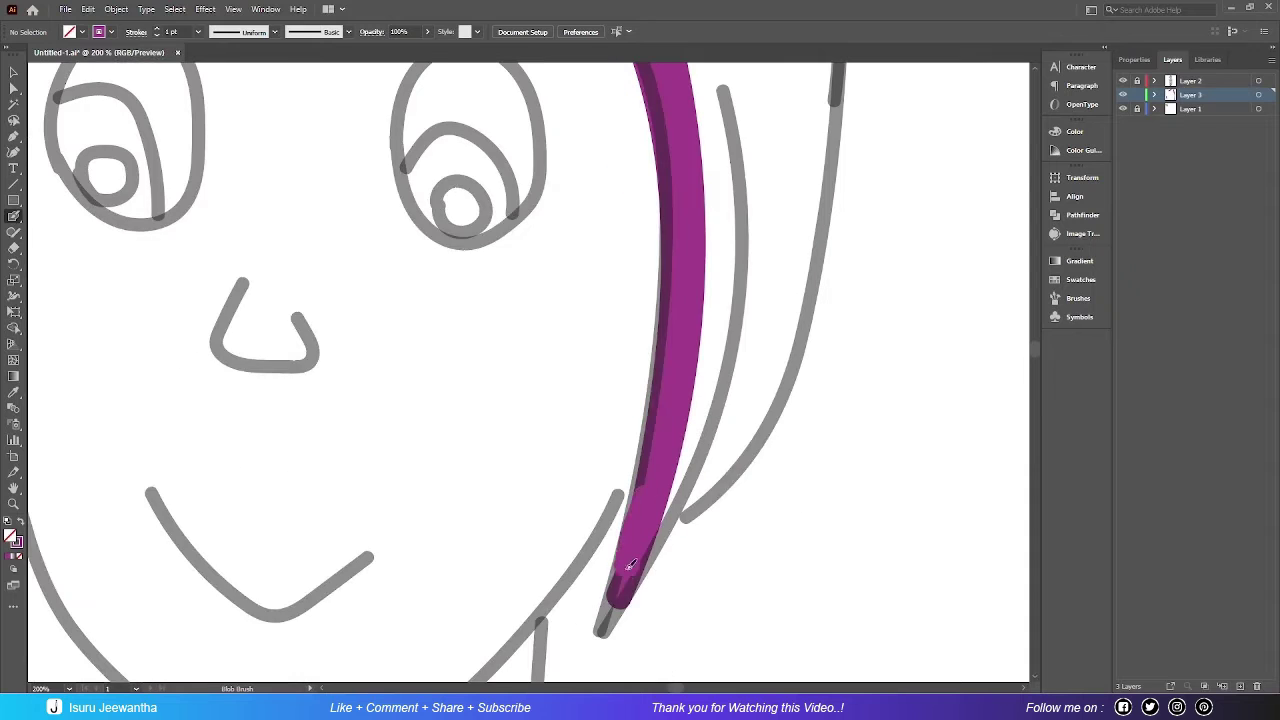
key("a")
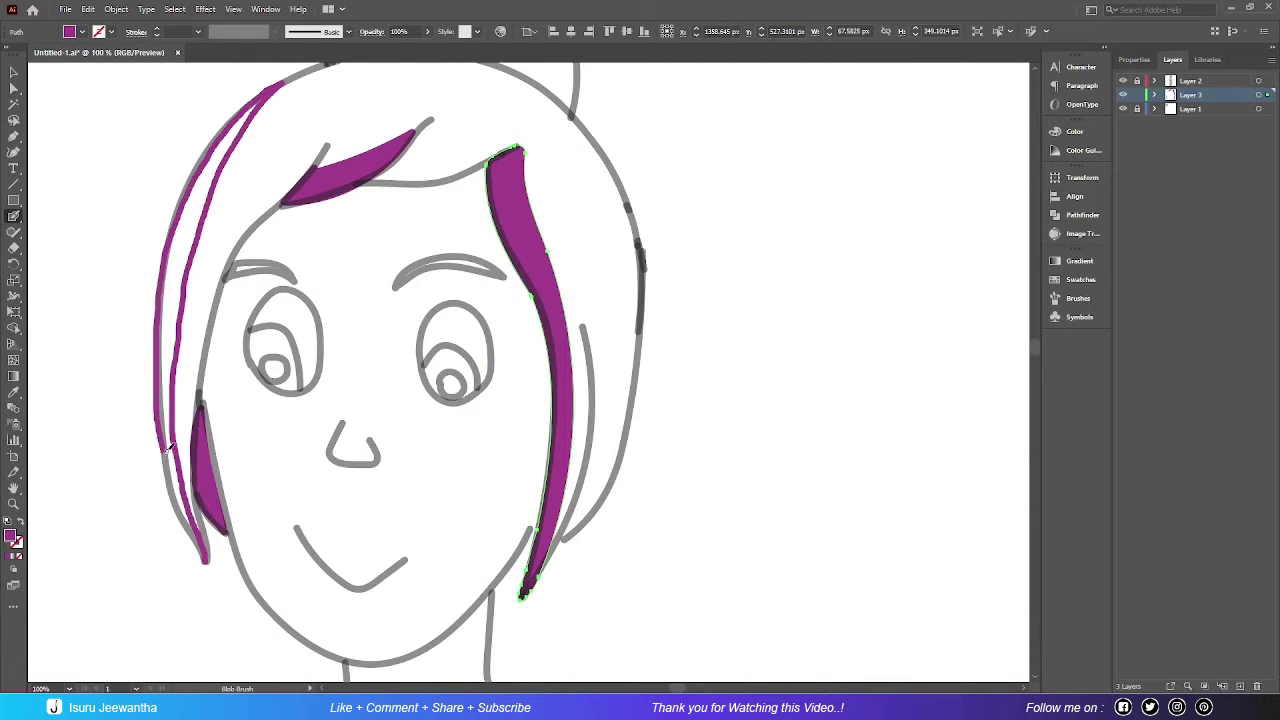
key("ctrl+shift+a")
Step: Fill the hair bun with purple strokes and deselect it
scroll(237, 322, "up", 5)
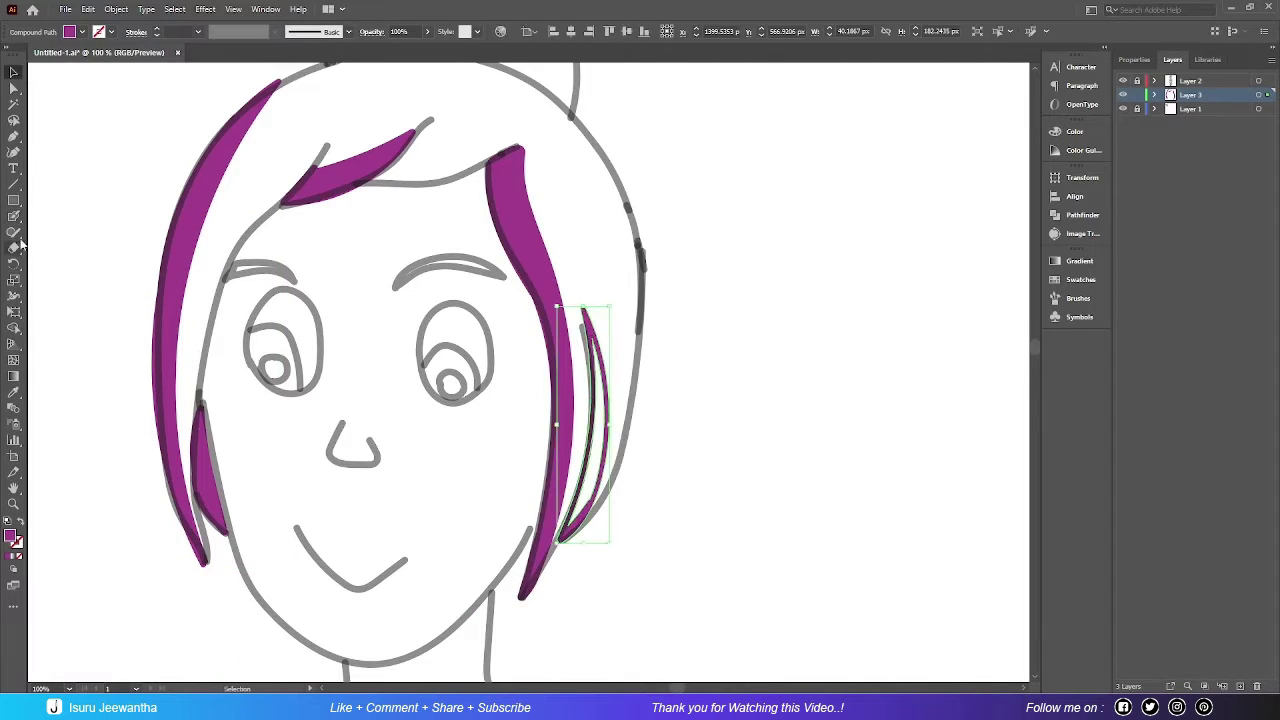
scroll(417, 171, "up", 6)
left_click_drag(357, 338, 405, 297)
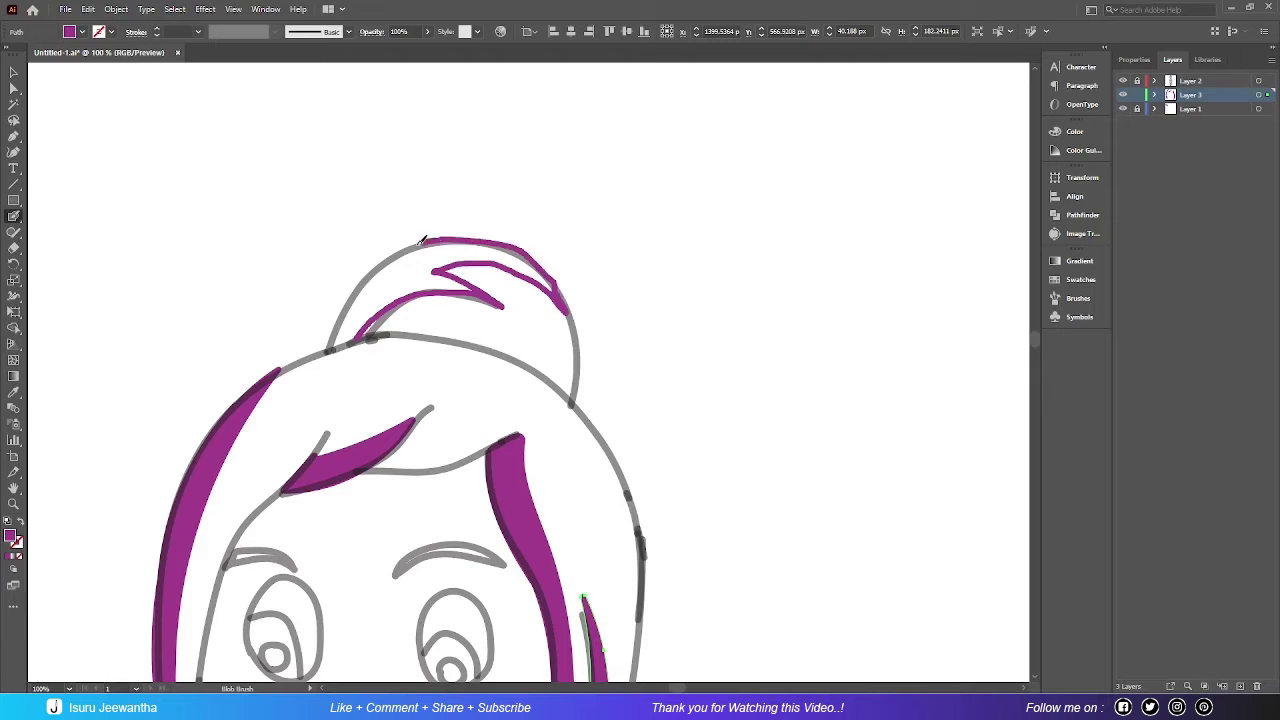
left_click_drag(421, 240, 335, 335)
key("v")
key("ctrl+shift+a")
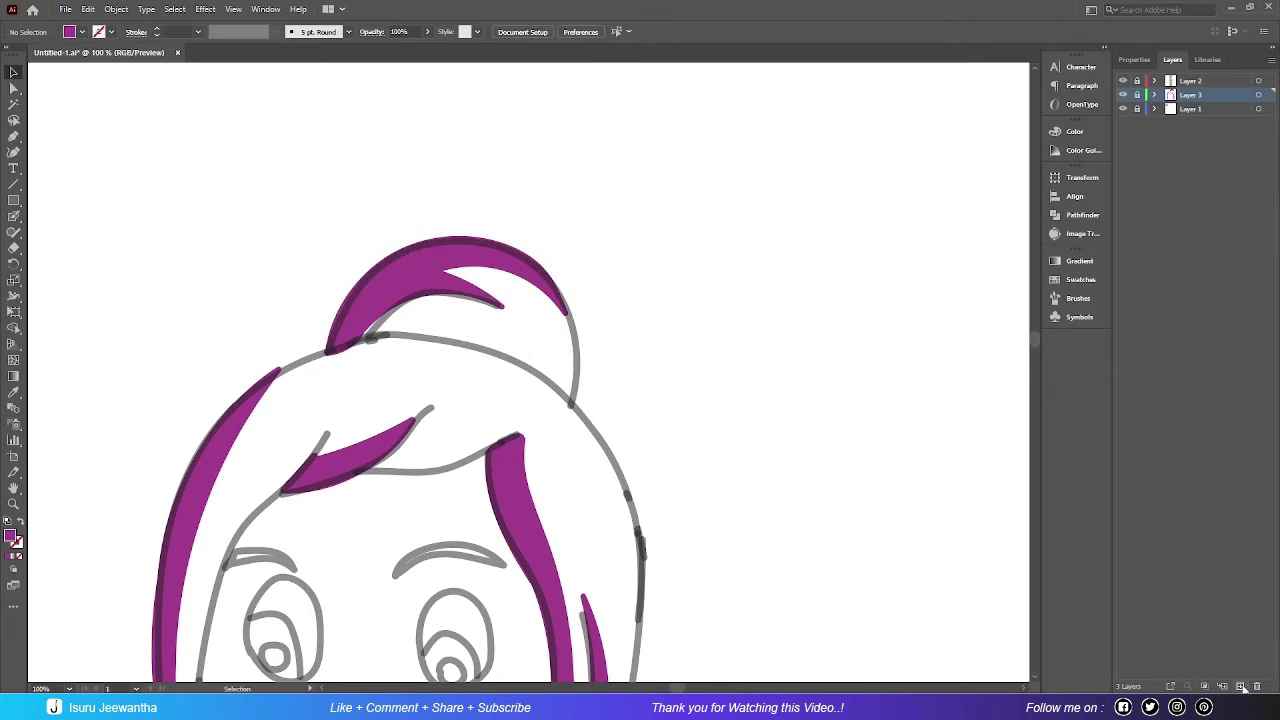
Step: Add a new layer for the remaining hair and zoom in on the face
left_click(1241, 688)
scroll(528, 372, "down", 4)
key("ctrl+0")
key("shift+b")
key("ctrl+1")
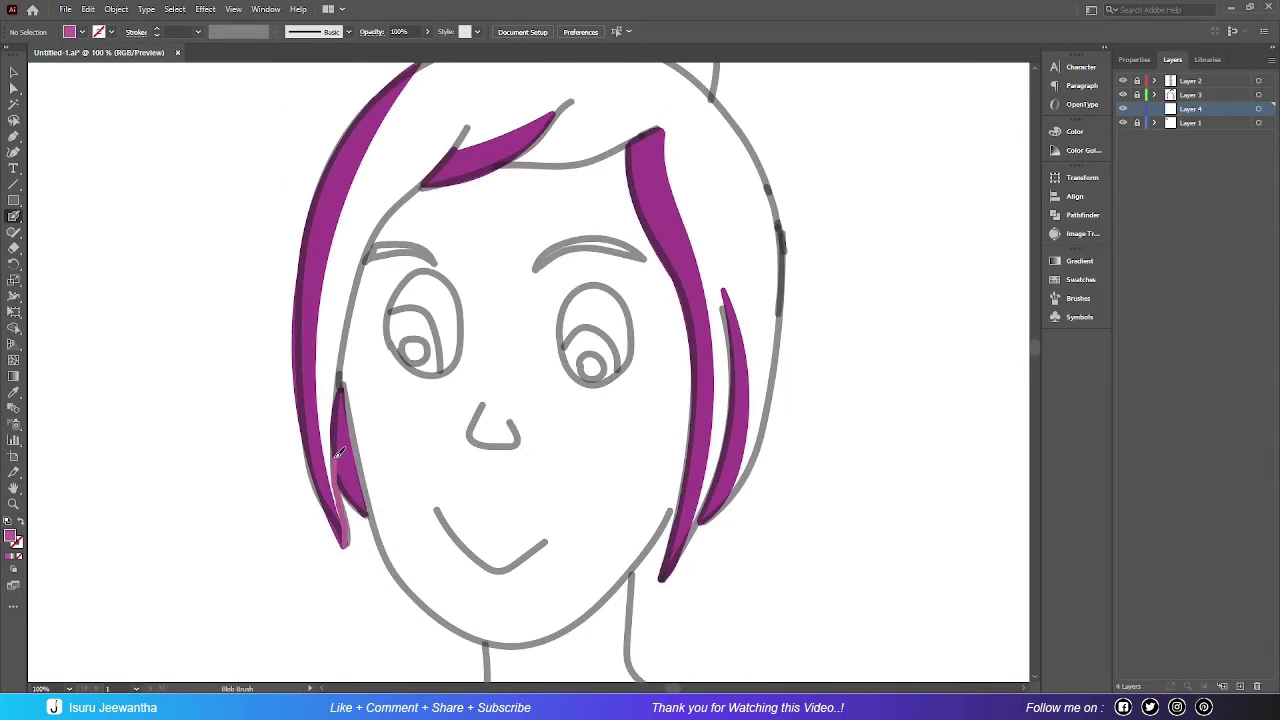
scroll(338, 453, "up", 4)
key("ctrl+equal")
key("ctrl+equal")
scroll(153, 620, "down", 2)
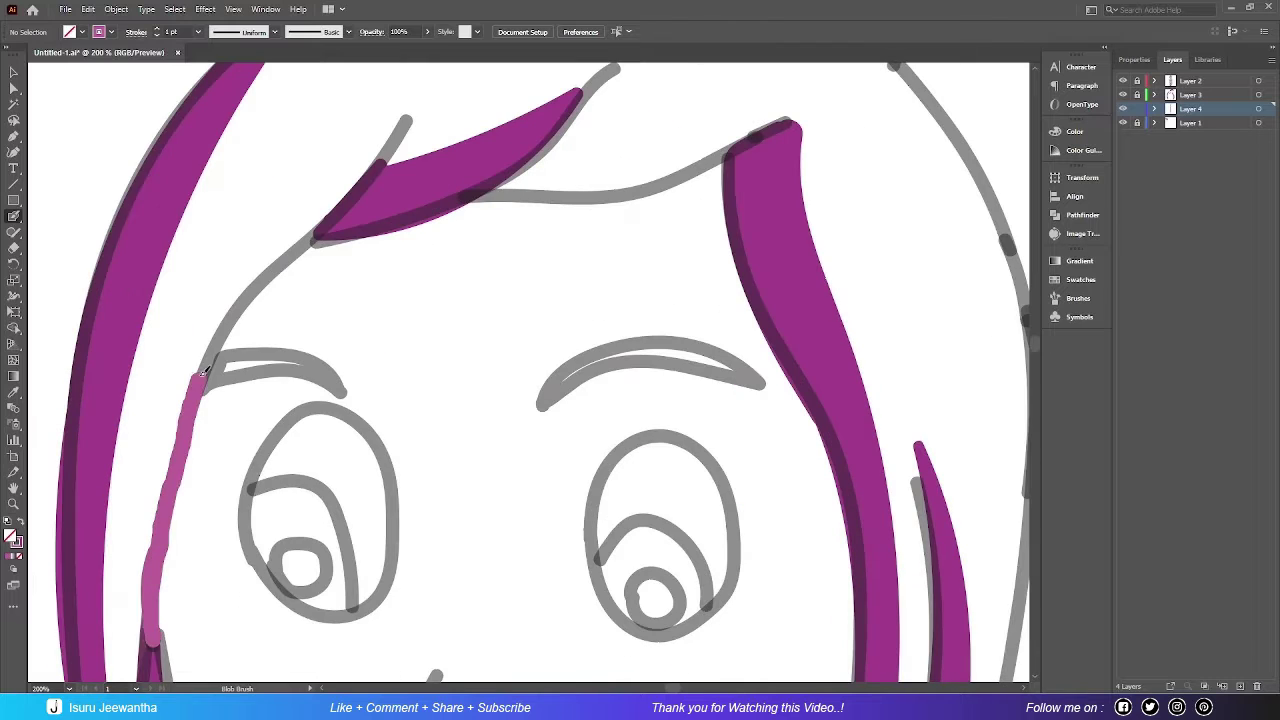
Step: Paint purple over the hairline, bangs and remaining right-side hair strands
left_click_drag(203, 372, 283, 258)
scroll(720, 152, "down", 5)
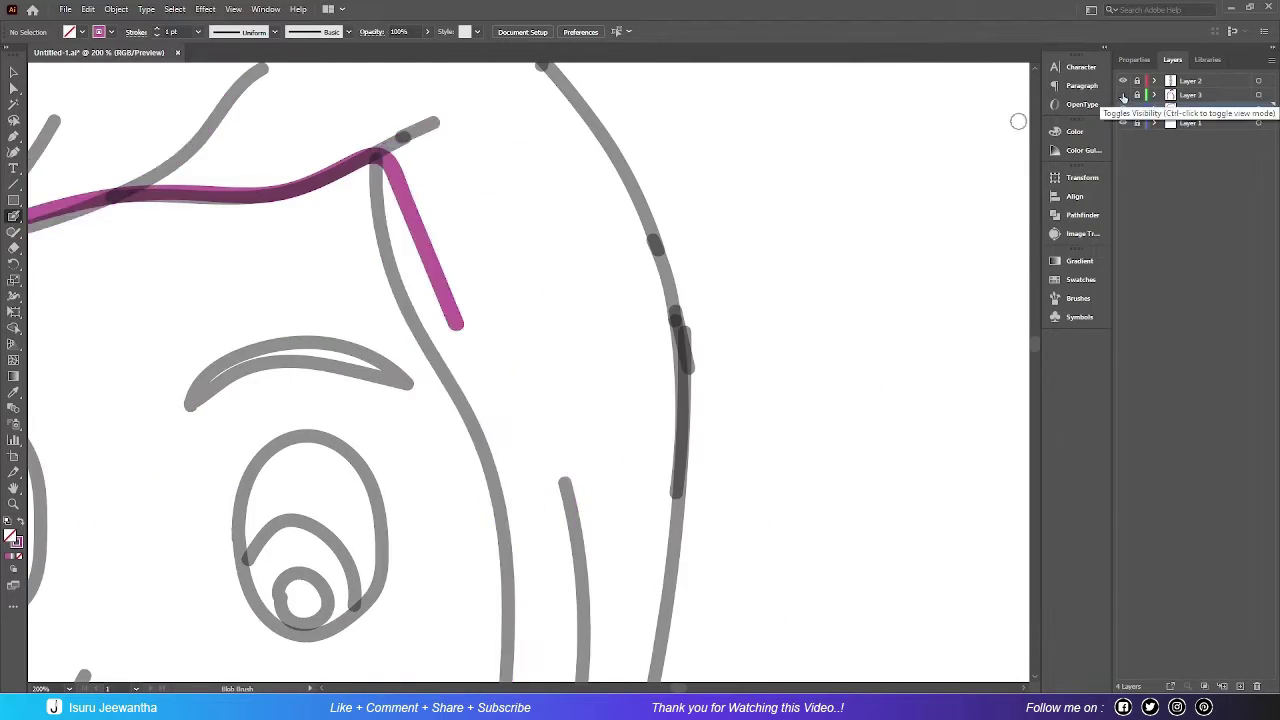
mouse_move(505, 68)
left_mouse_down()
mouse_move(530, 485)
mouse_move(665, 214)
left_mouse_up()
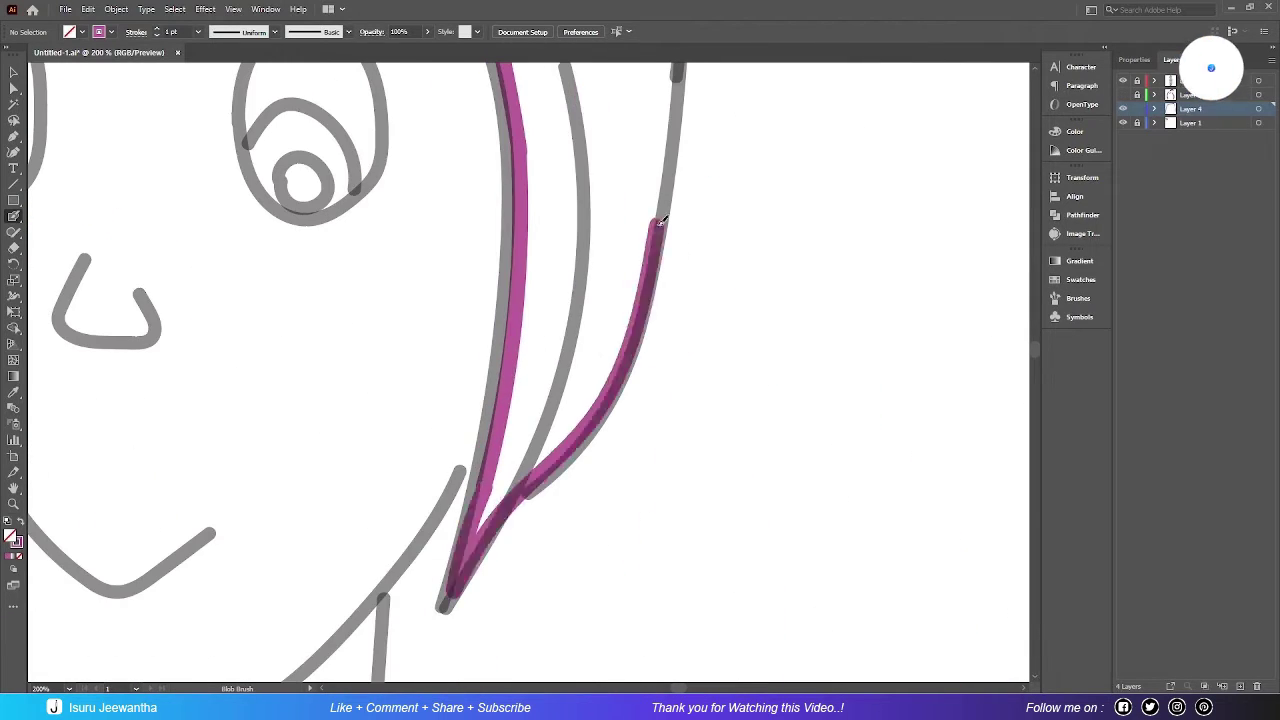
scroll(665, 214, "up", 5)
left_click_drag(672, 518, 660, 112)
scroll(660, 112, "up", 8)
left_click_drag(590, 400, 617, 425)
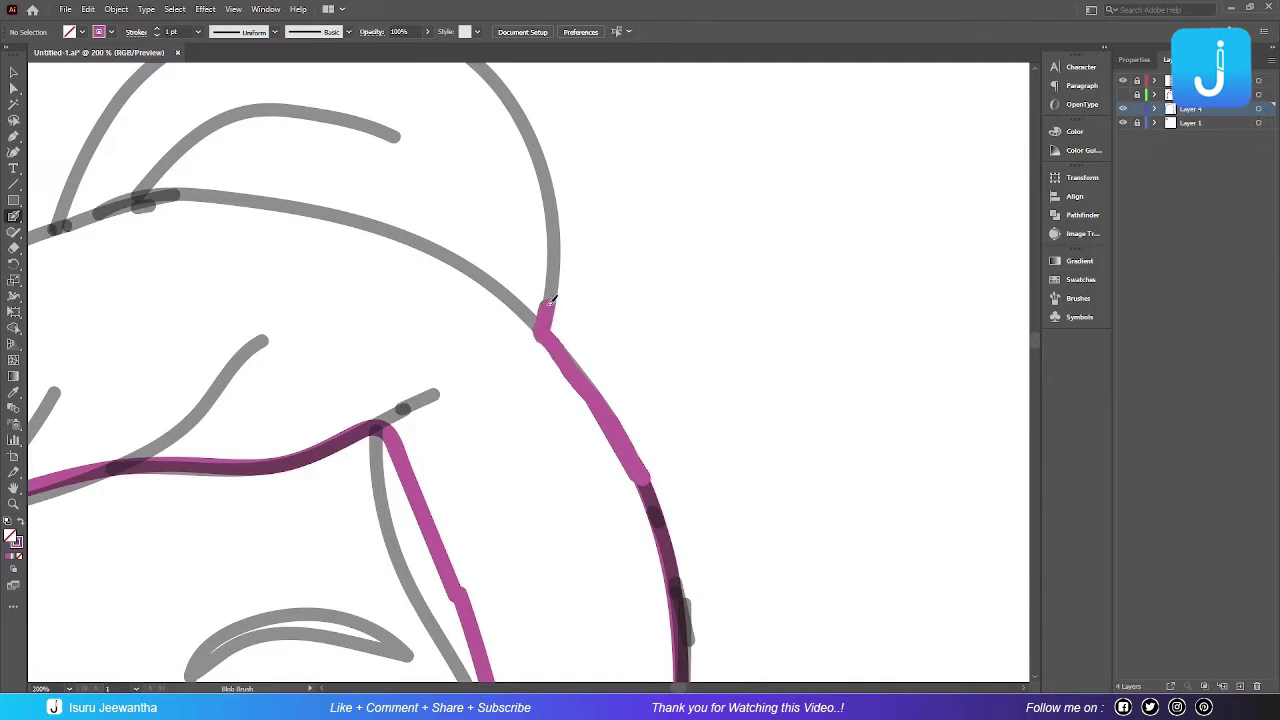
left_click_drag(552, 298, 495, 66)
Step: Select all the purple hair shapes to combine them
scroll(658, 383, "up", 5)
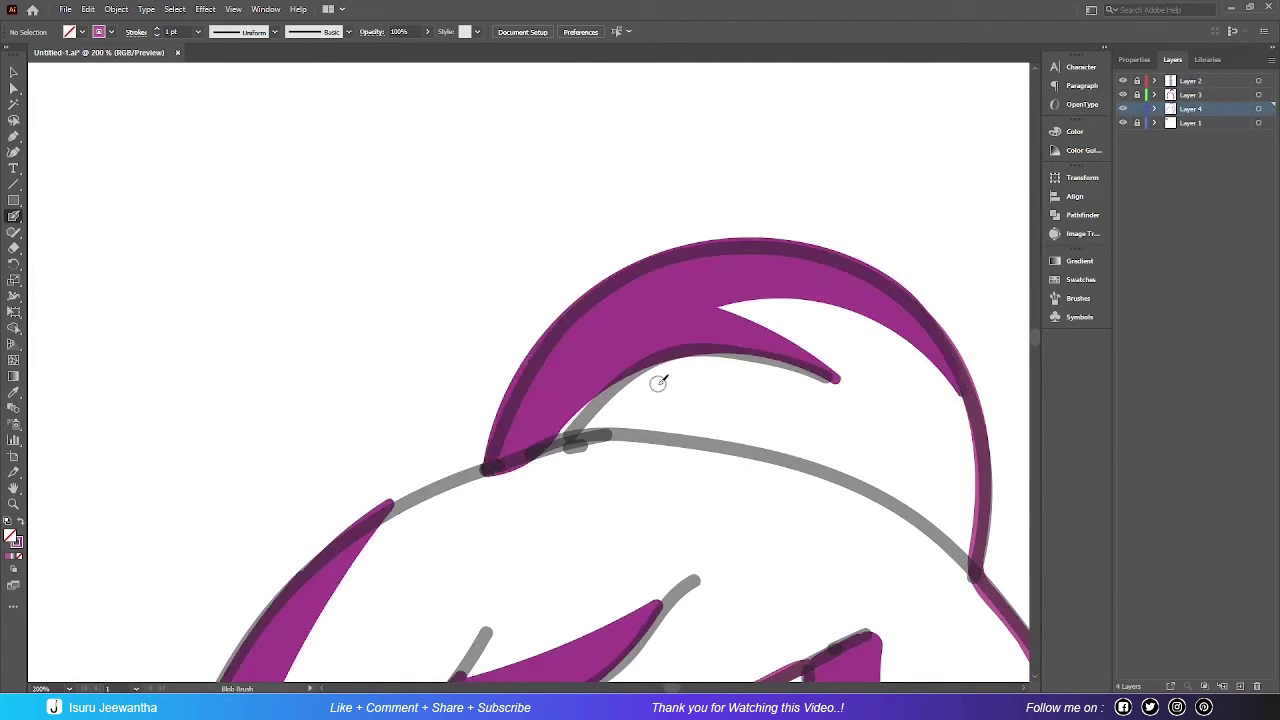
scroll(380, 450, "down", 6)
scroll(380, 400, "down", 4)
scroll(390, 350, "down", 1)
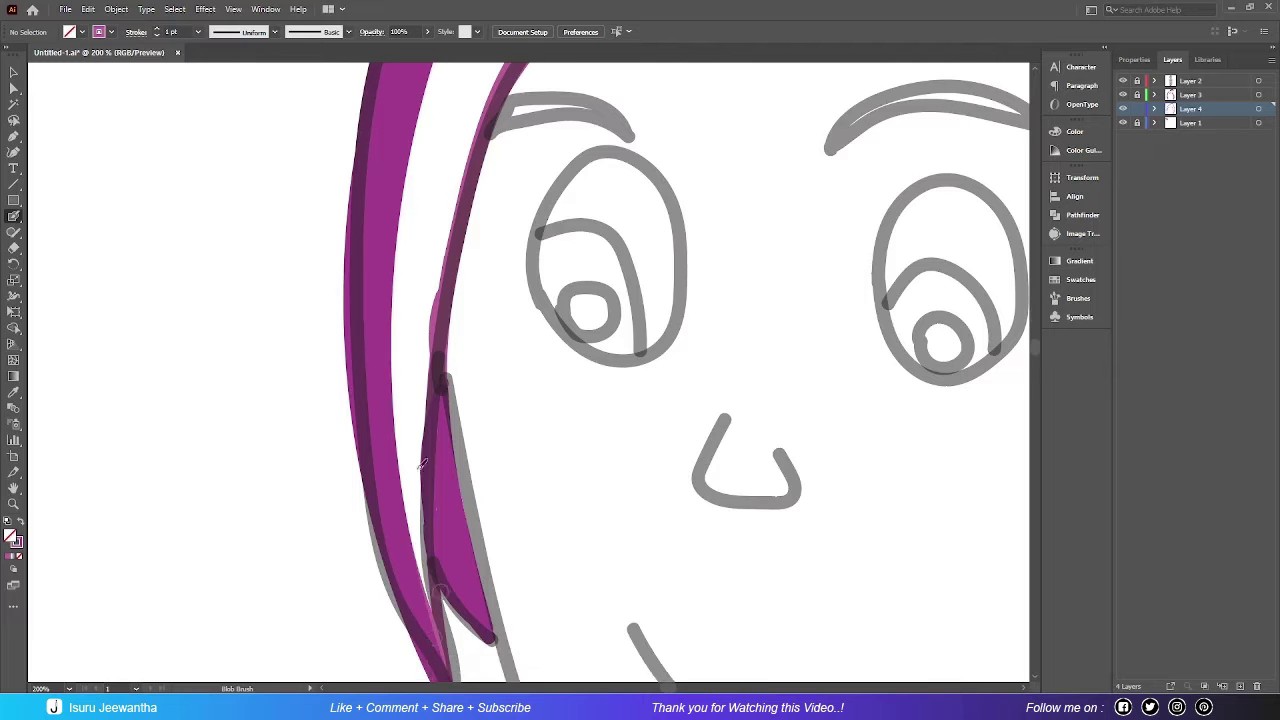
key("ctrl+a")
key("shift+m")
Step: Draw a peach ellipse over the face and erase it back along the hairline and right cheek
left_click(13, 200)
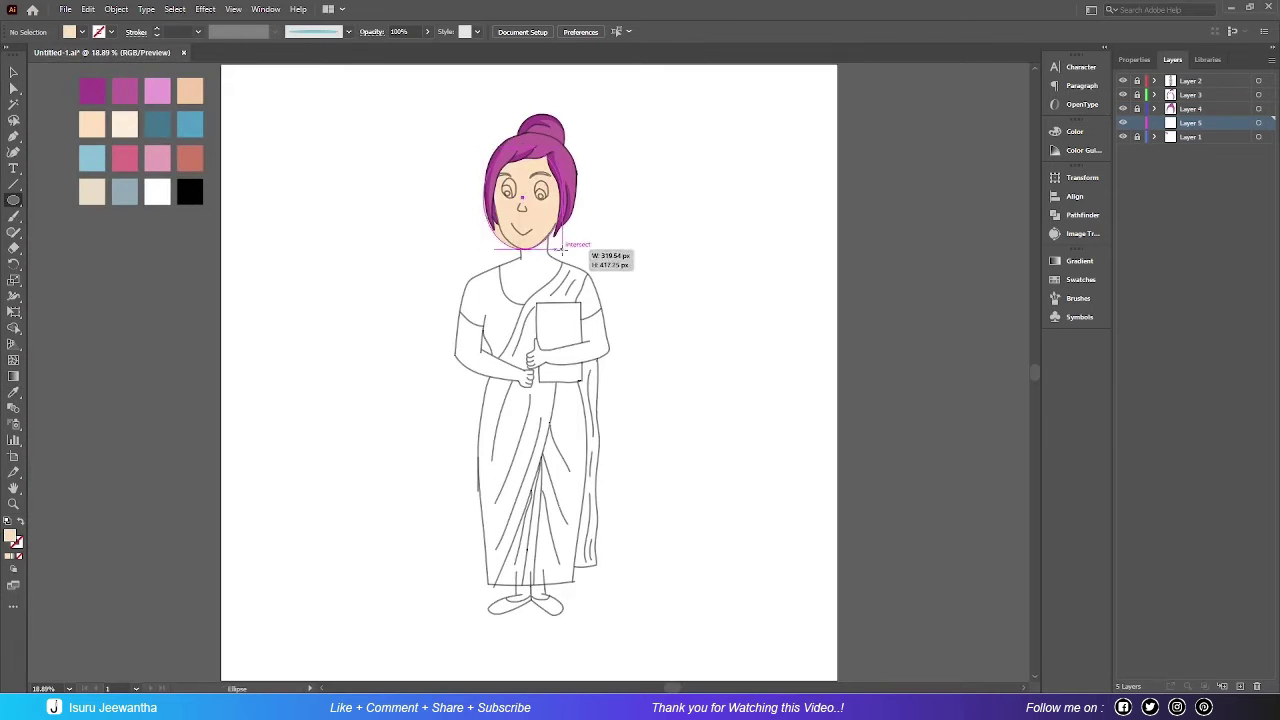
left_click_drag(490, 138, 563, 249)
key("v")
left_click(13, 247)
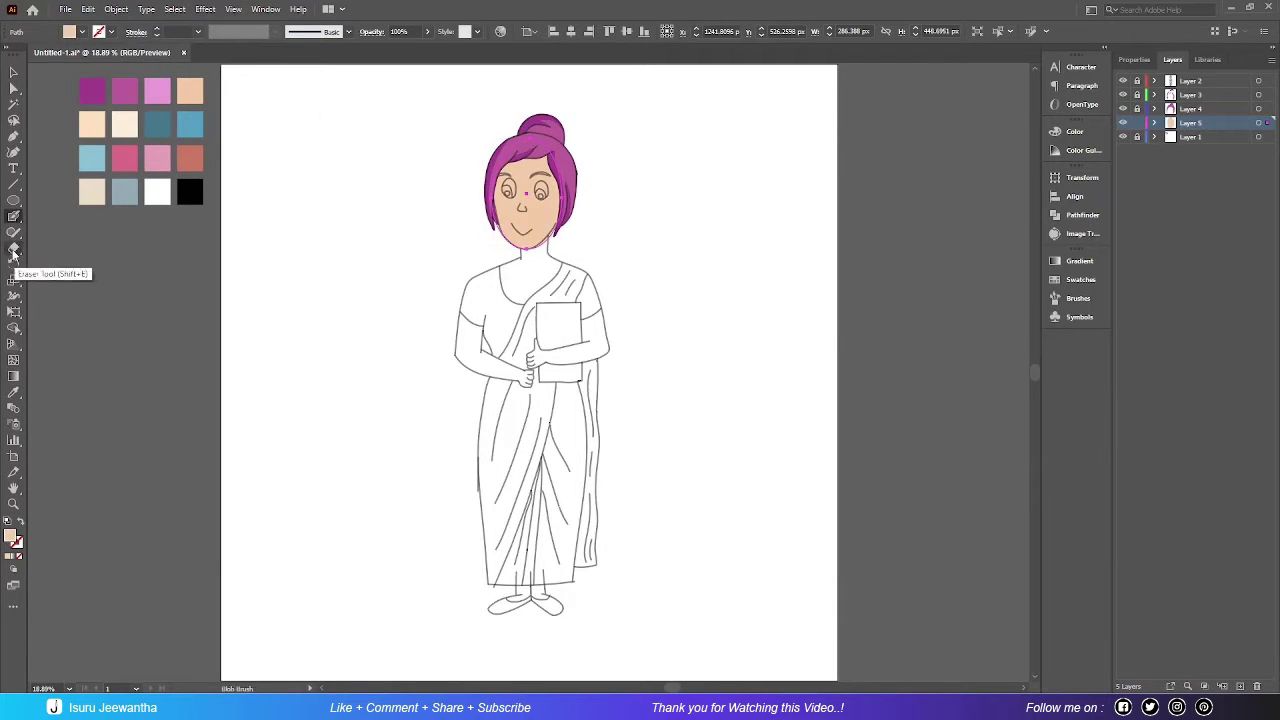
key("ctrl+1")
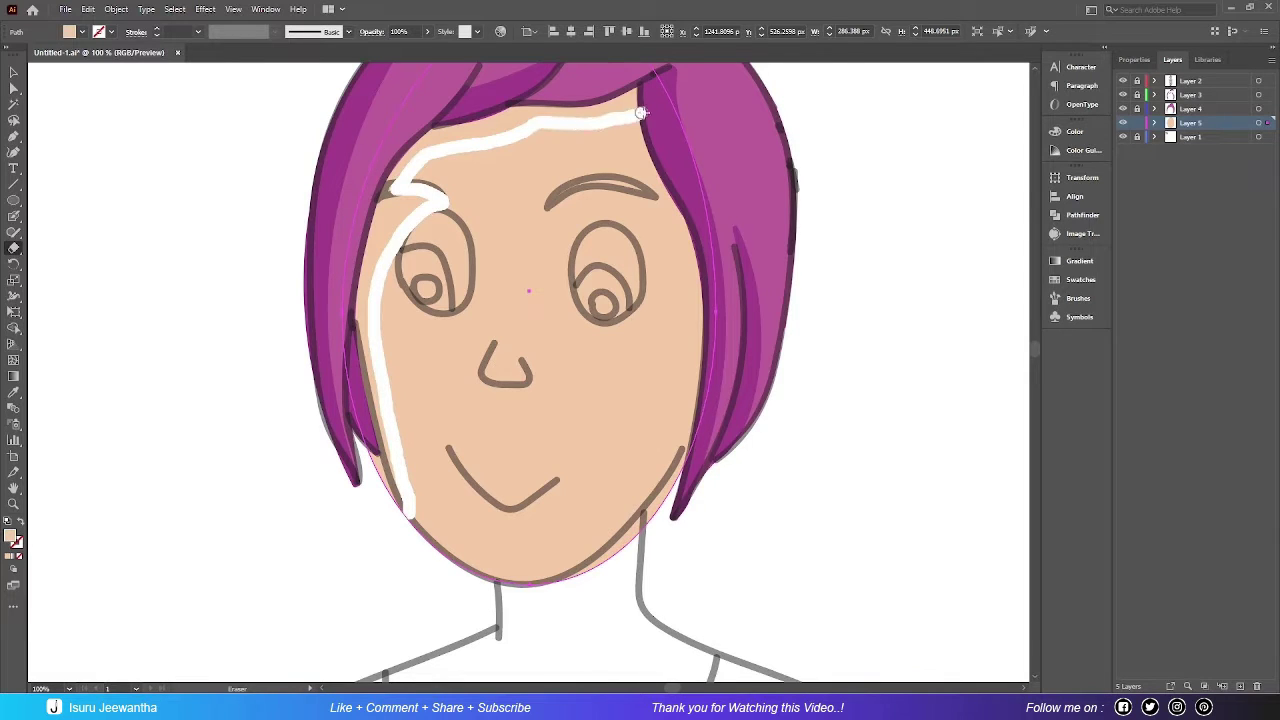
left_click_drag(640, 113, 668, 80)
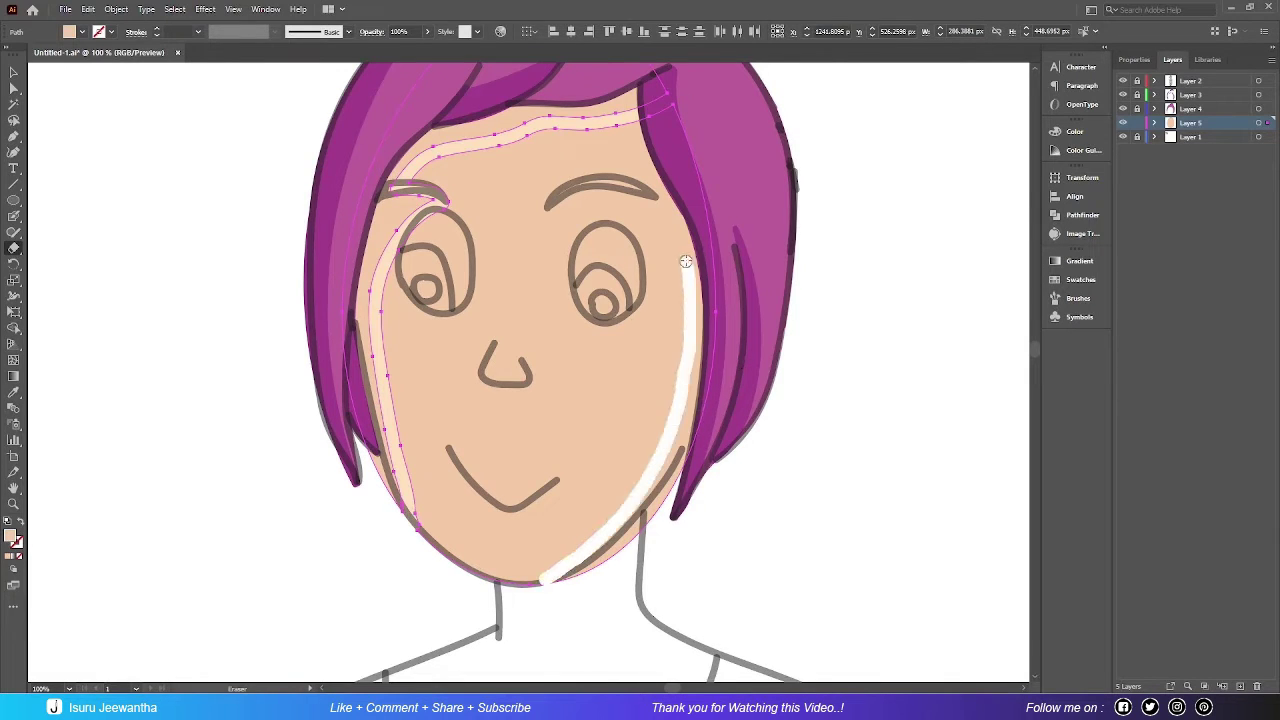
left_click_drag(686, 261, 686, 255)
key("shift+m")
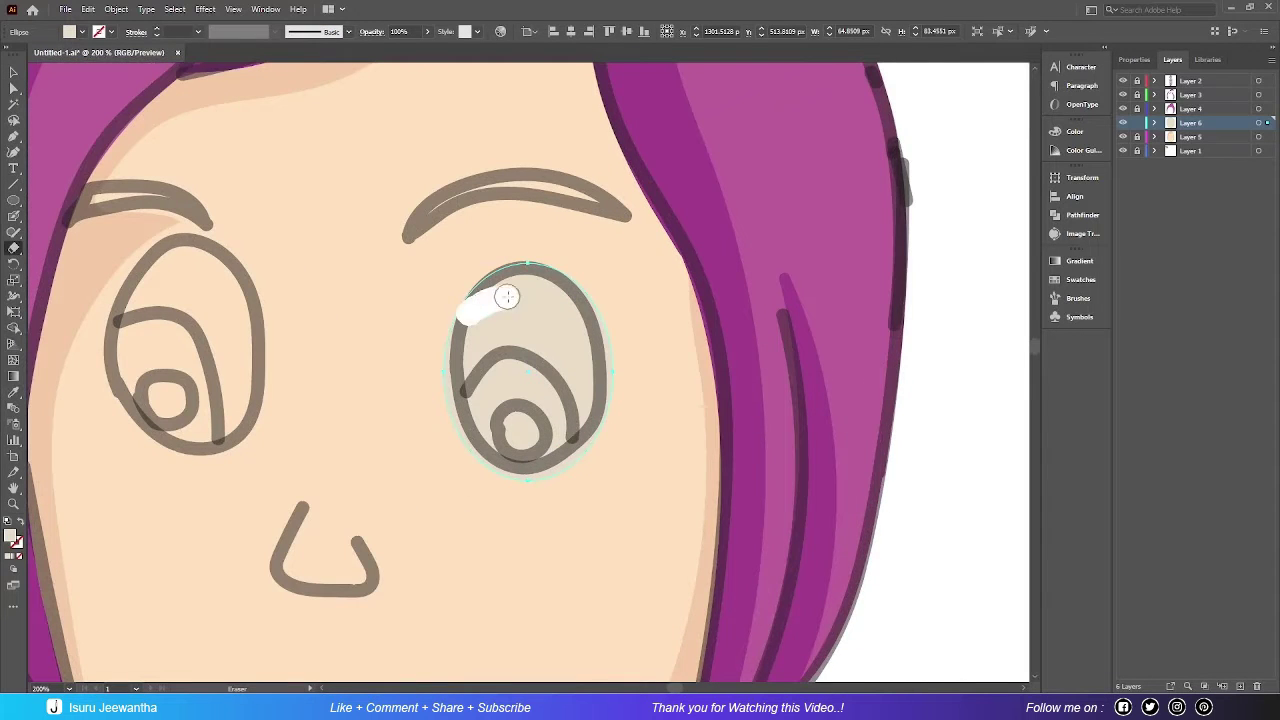
Step: Erase the beige from the eye to white and draw a small sampled-colour circle in the pupil
left_click_drag(507, 296, 575, 430)
key("v")
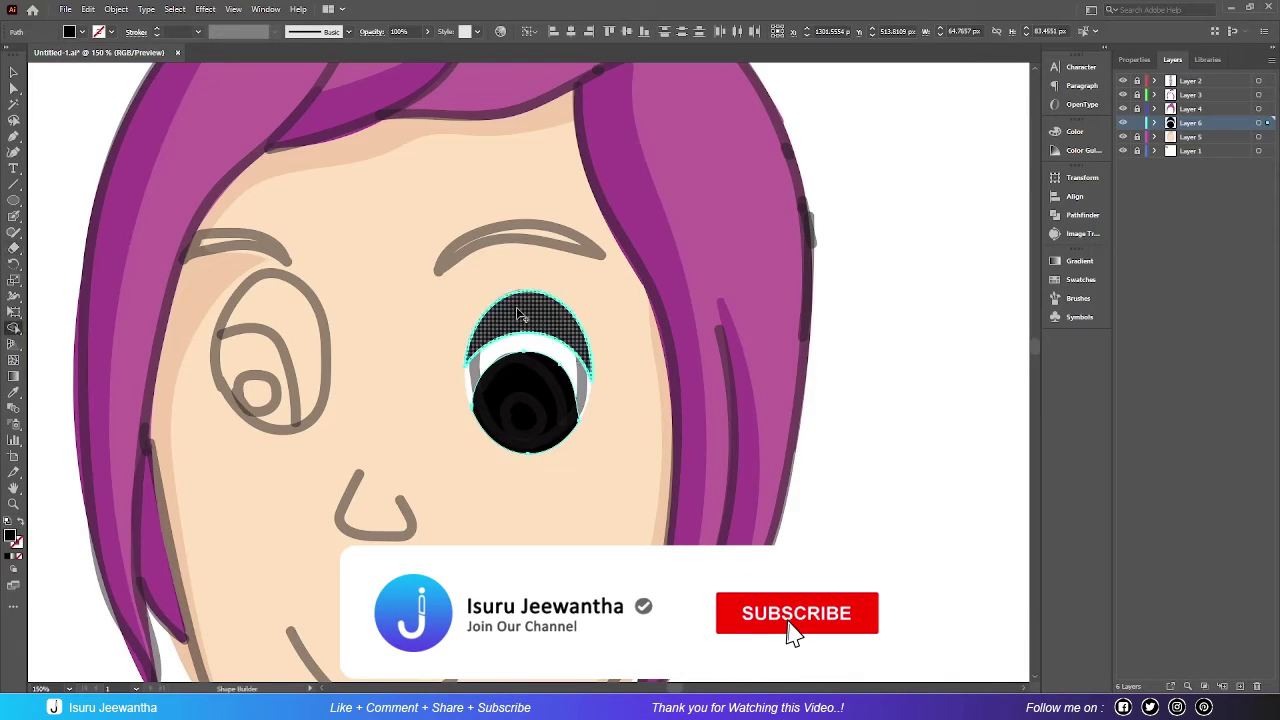
key("l")
left_click_drag(509, 402, 531, 424)
key("i")
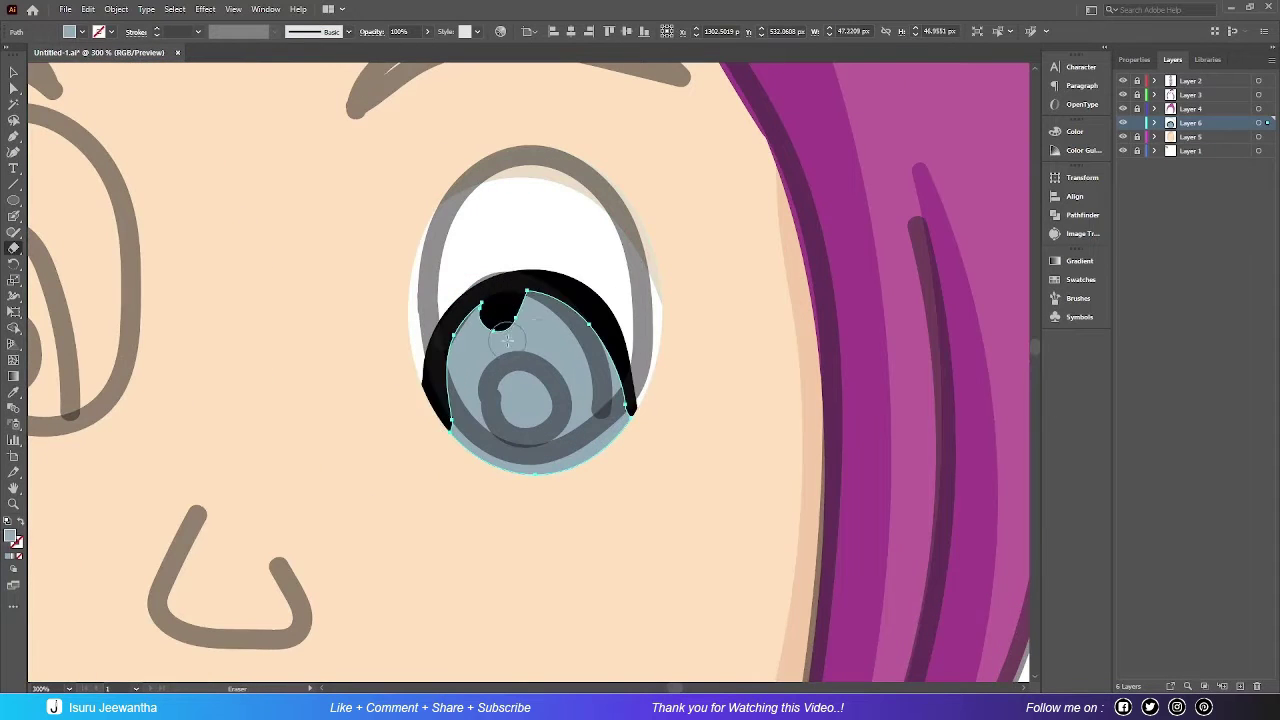
Step: Position the grey-blue highlight in the iris and smooth the black iris shape
left_click_drag(558, 313, 570, 318)
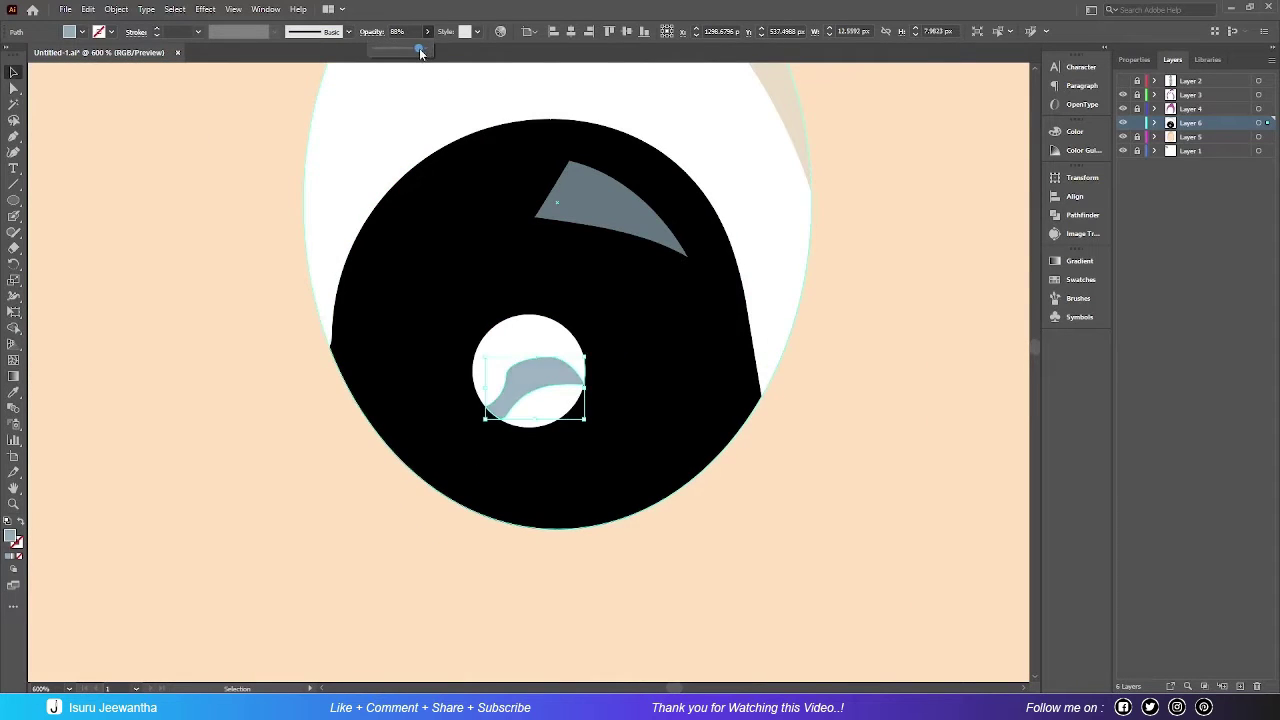
left_click(745, 310)
key("shift+e")
left_click(12, 235)
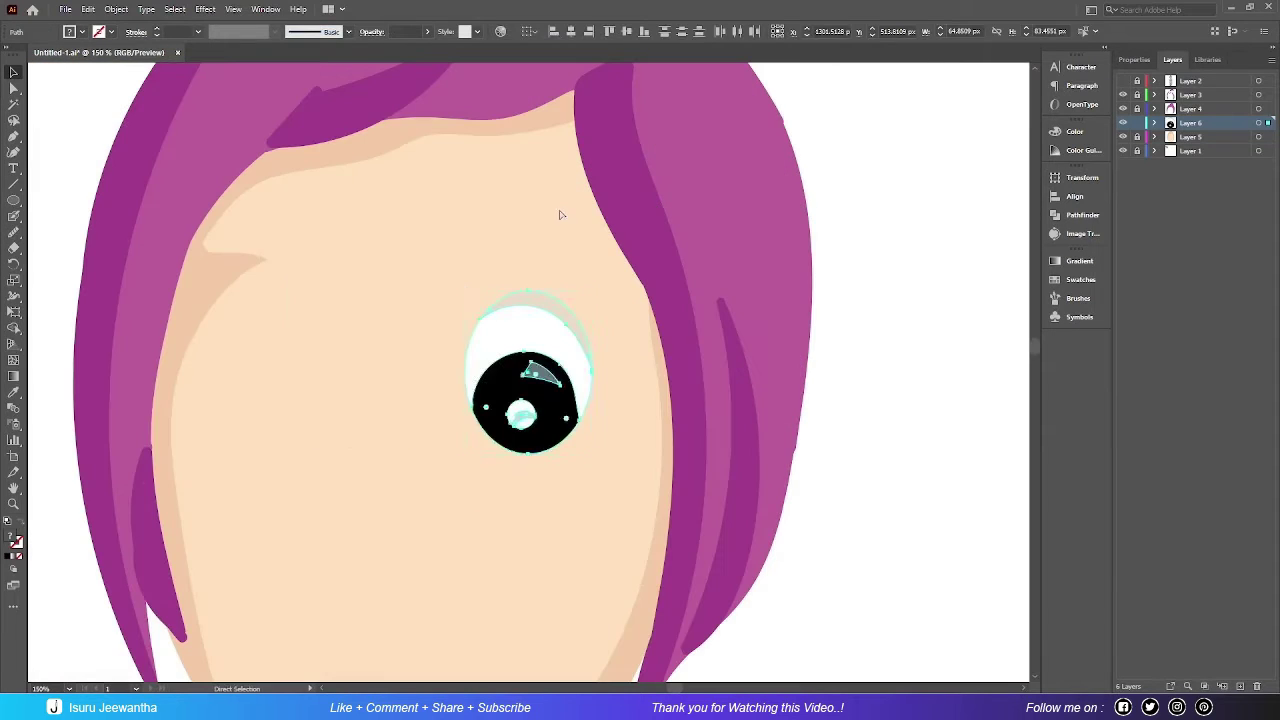
right_click(329, 339)
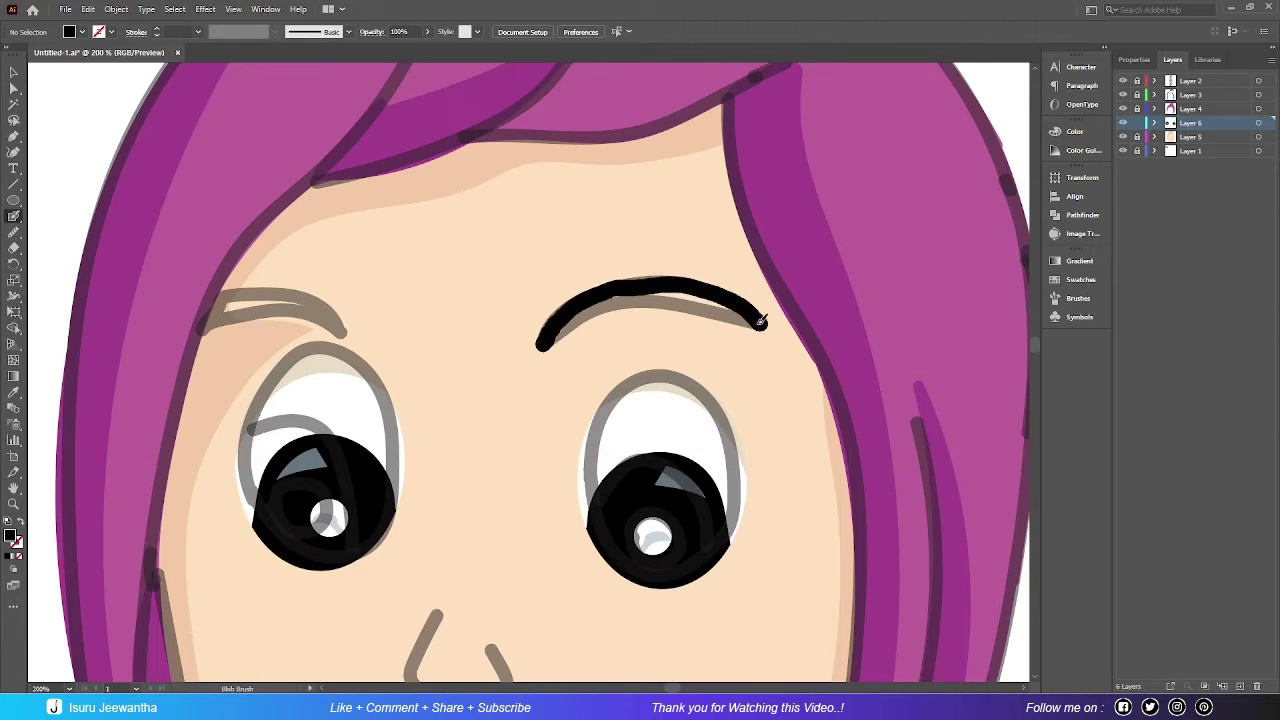
Step: Paint the eyebrow solid black and trace the mouth in brown
left_click_drag(760, 320, 767, 321)
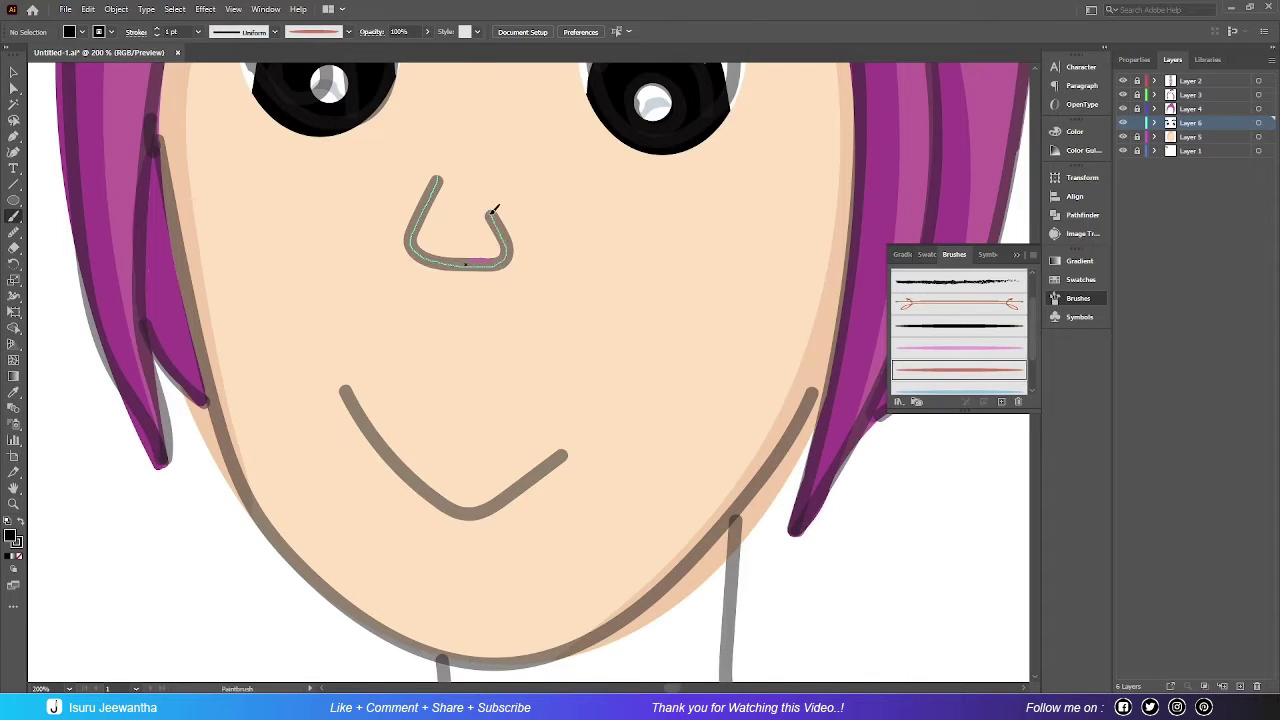
scroll(493, 211, "down", 2)
left_click_drag(343, 292, 417, 379)
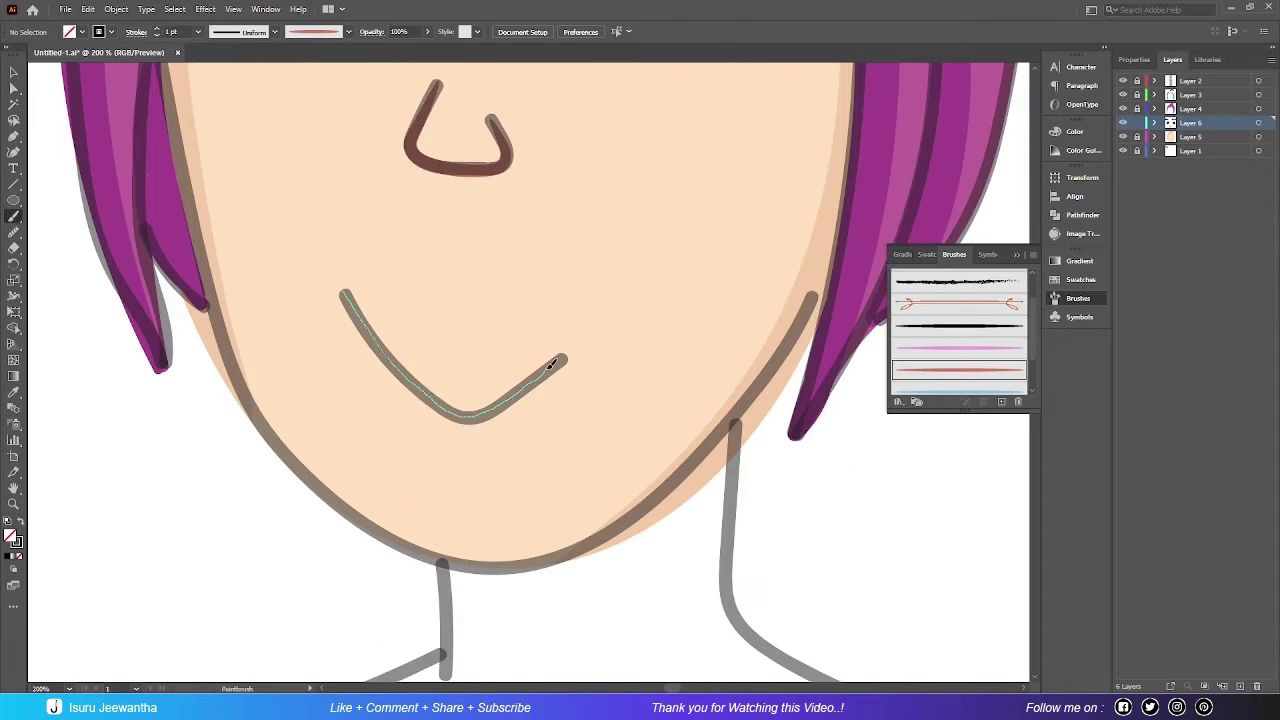
left_click_drag(550, 365, 562, 359)
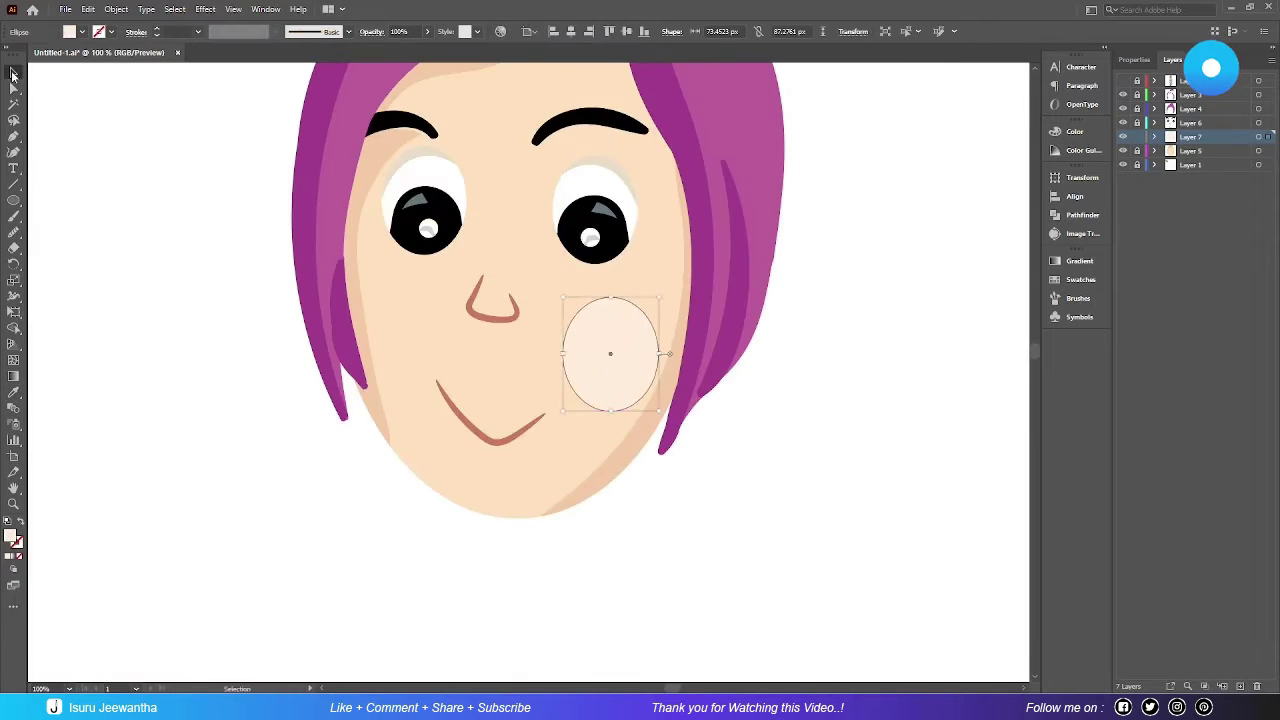
Step: Give the cheek a soft radial-gradient blush and copy it to the left cheek
left_click(1066, 262)
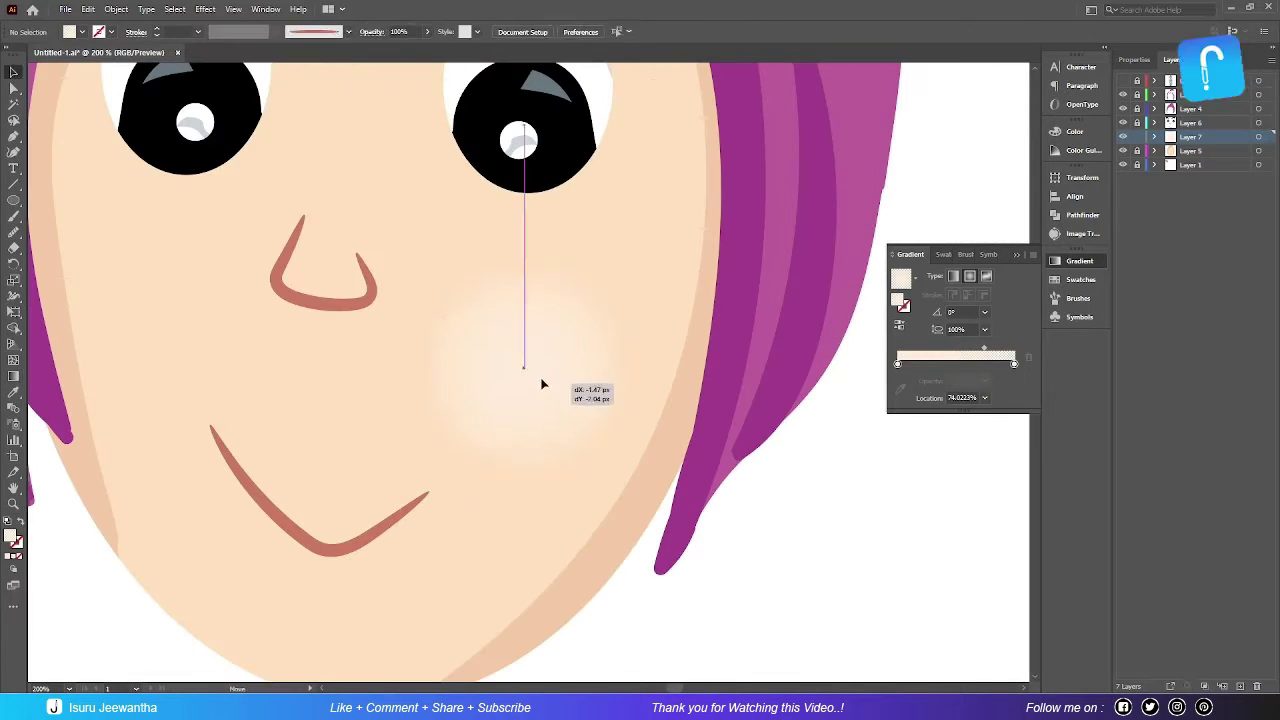
left_click_drag(571, 354, 597, 355)
left_click(14, 72)
left_click_drag(518, 354, 150, 300)
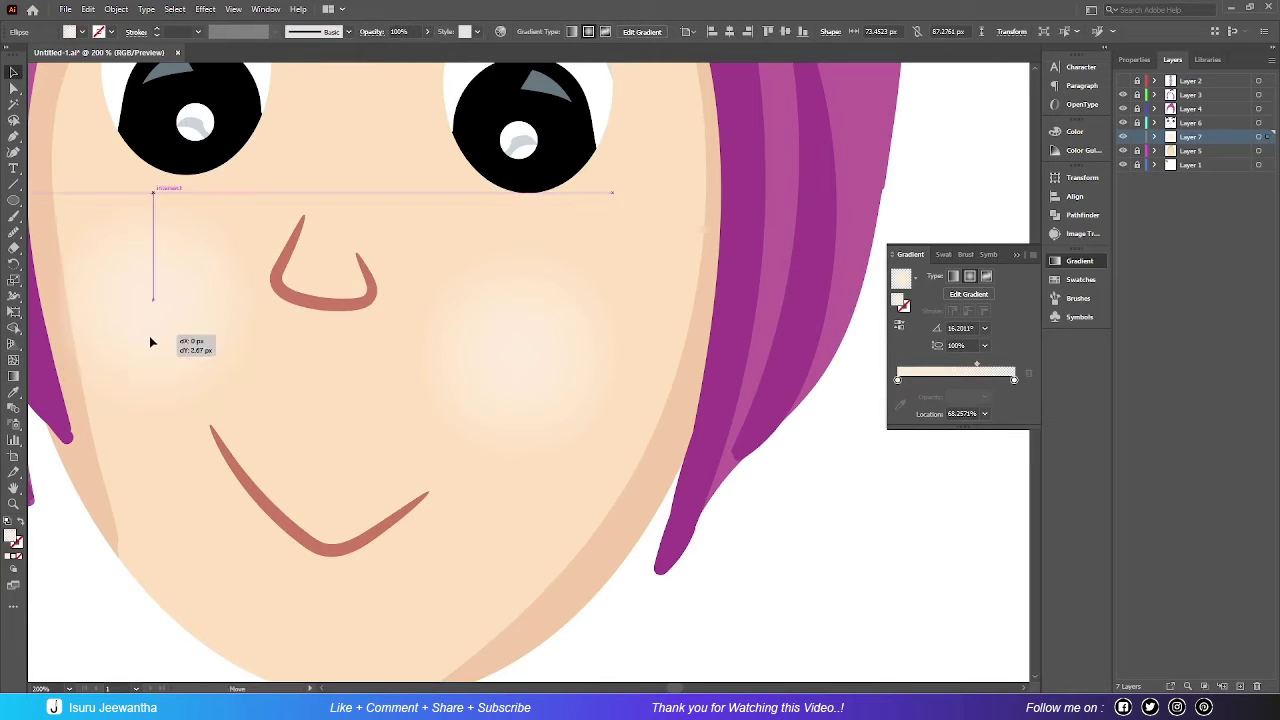
left_click(717, 338)
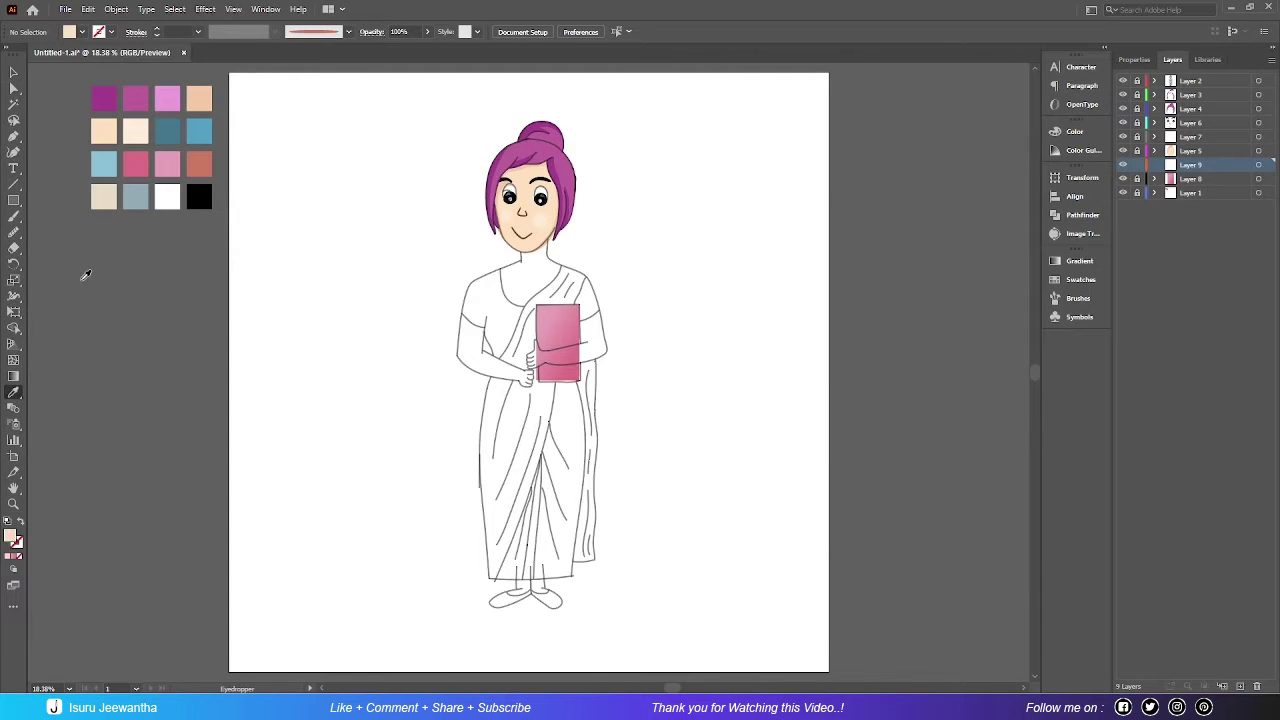
Step: Trace the arm's sleeve edge, thumb and lower arm in peach and fill the enclosed area
left_click(13, 215)
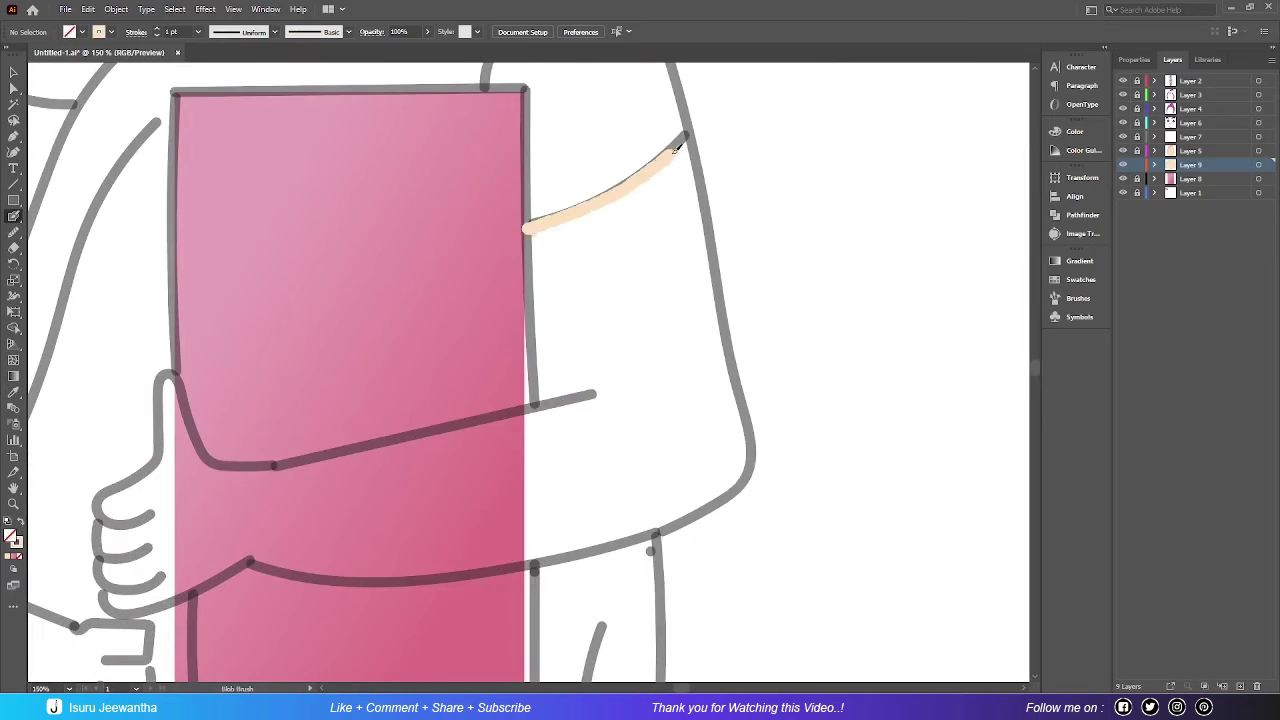
left_click_drag(722, 315, 749, 402)
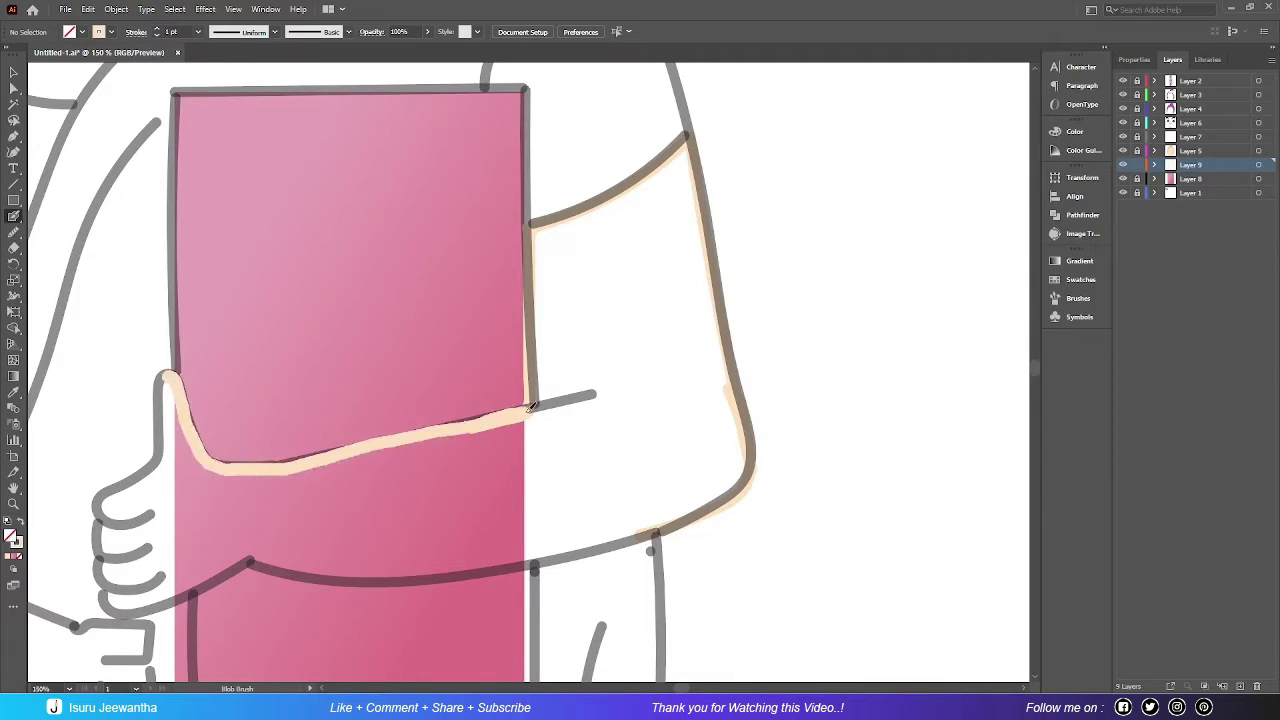
left_click_drag(531, 405, 532, 405)
scroll(180, 215, "down", 3)
left_click_drag(145, 446, 262, 404)
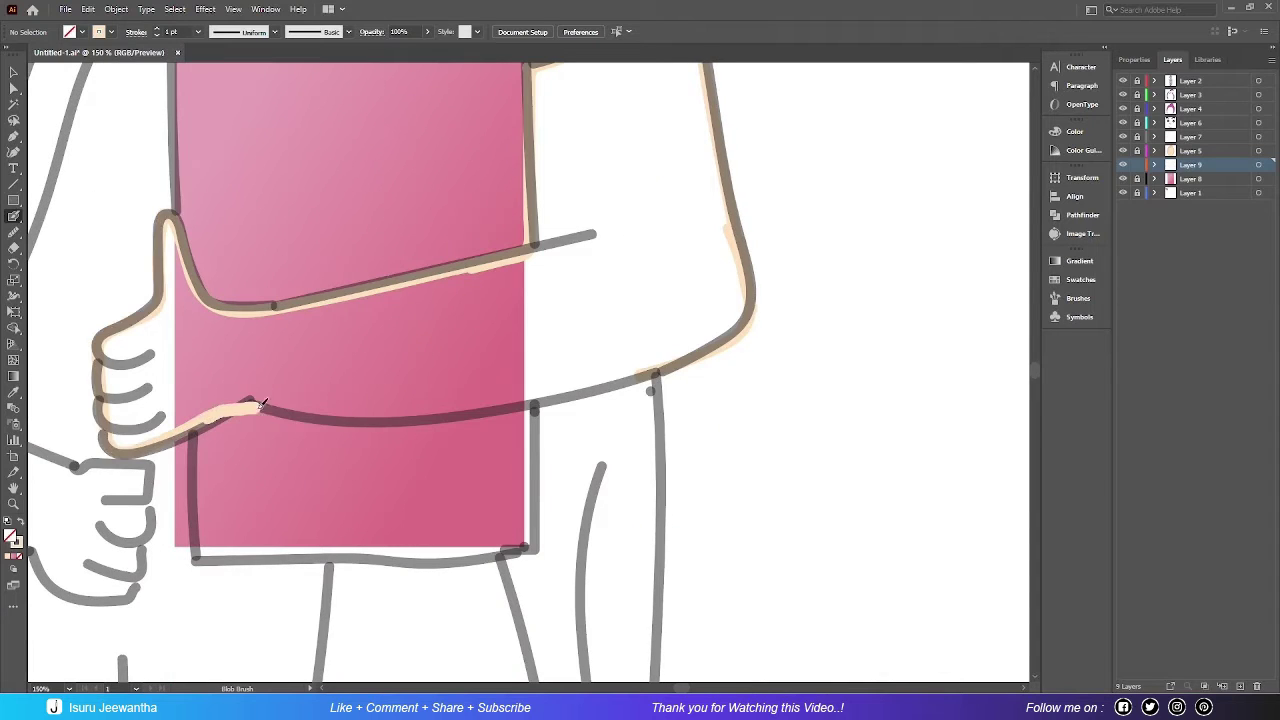
scroll(340, 366, "up", 3)
left_click(194, 394)
left_click(426, 514)
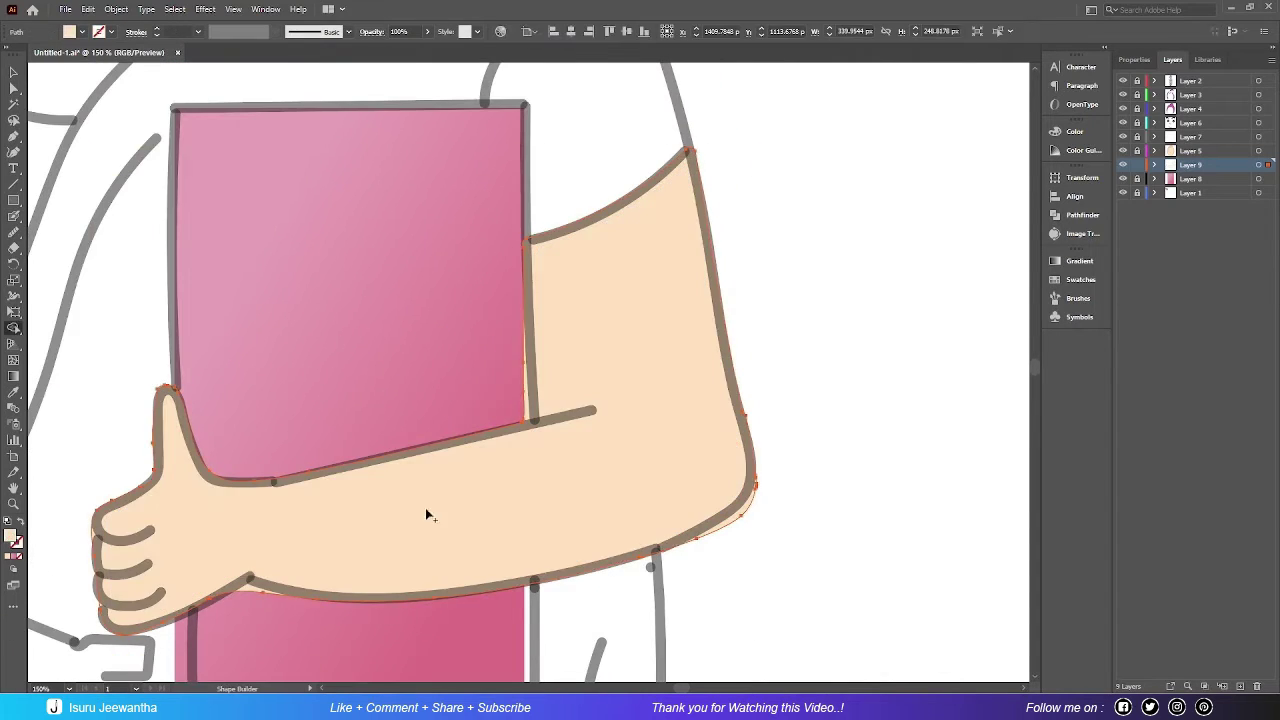
left_click(908, 218)
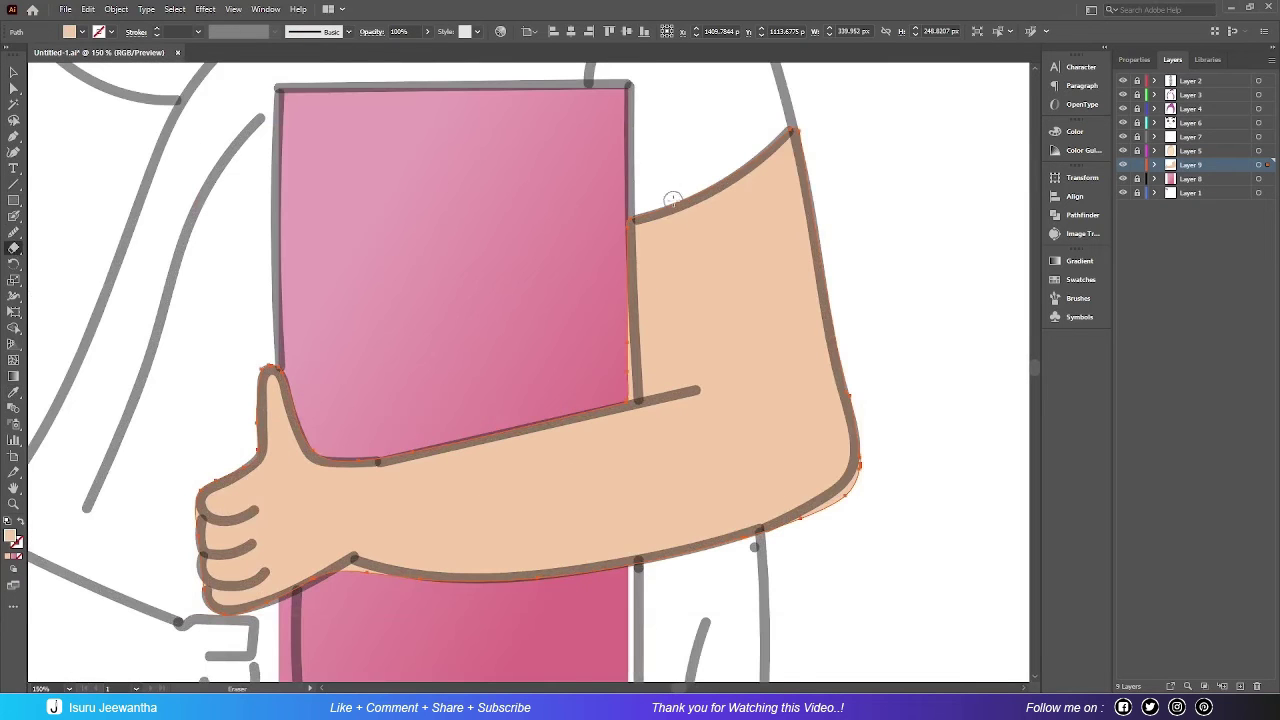
Step: Erase a lighter highlight strip down the arm and select the finished arm
left_click_drag(670, 200, 679, 390)
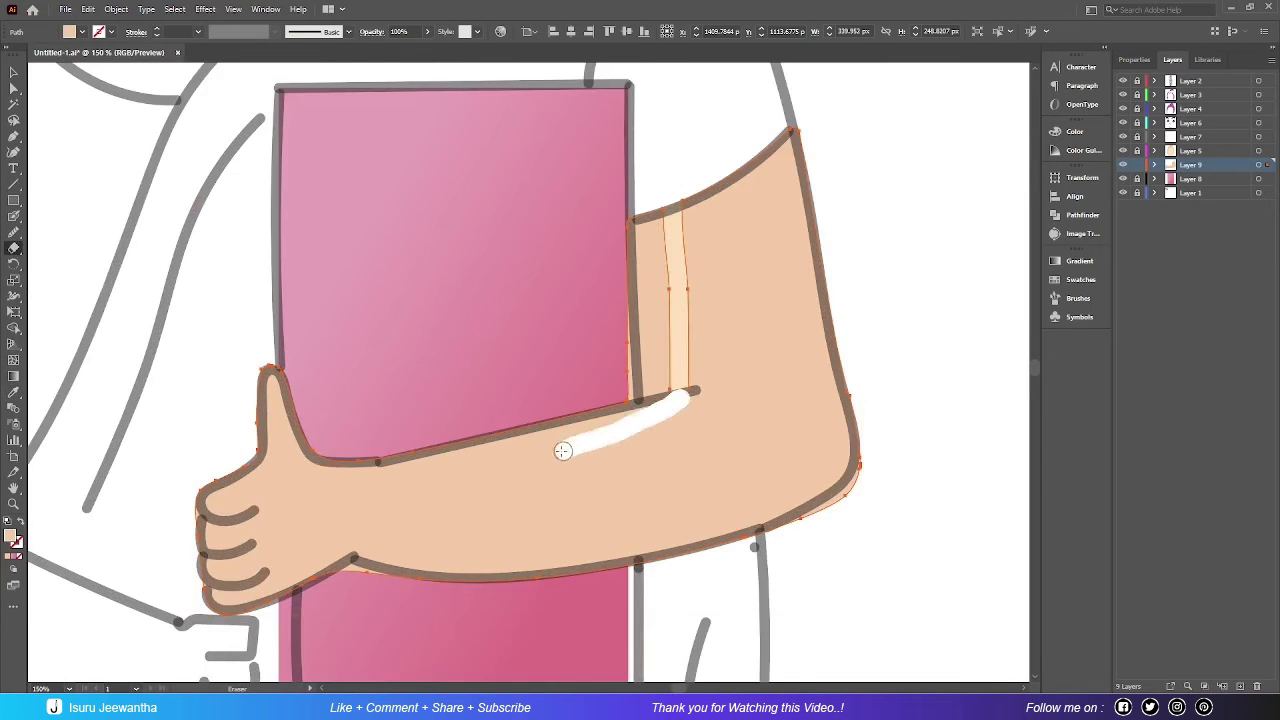
left_click_drag(563, 451, 206, 503)
scroll(529, 517, "down", 3)
left_click(13, 75)
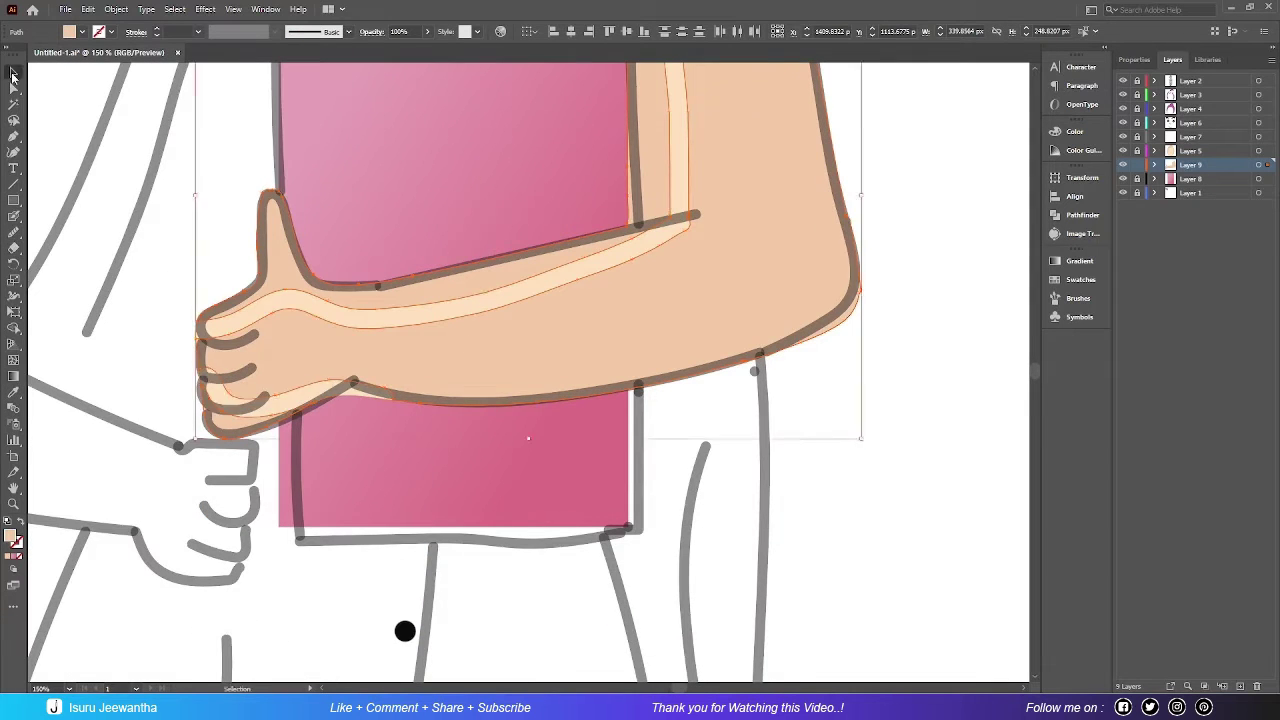
scroll(871, 363, "down", 2)
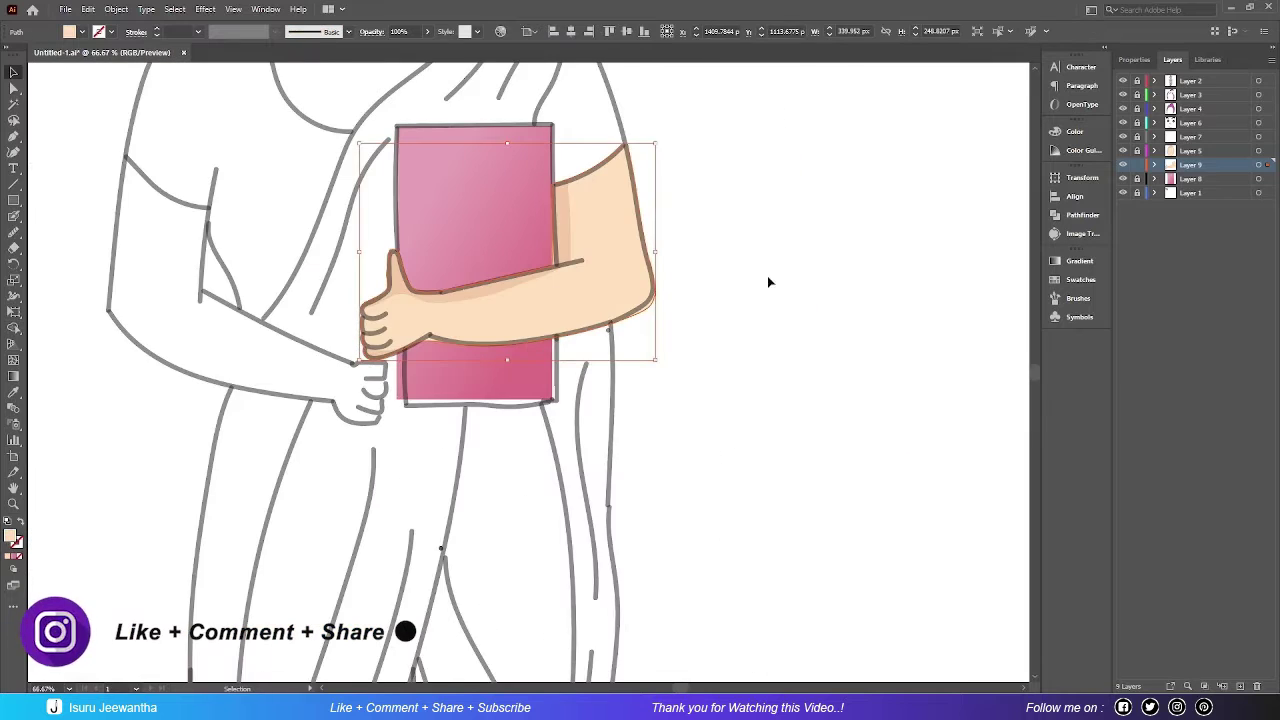
key("ctrl+plus")
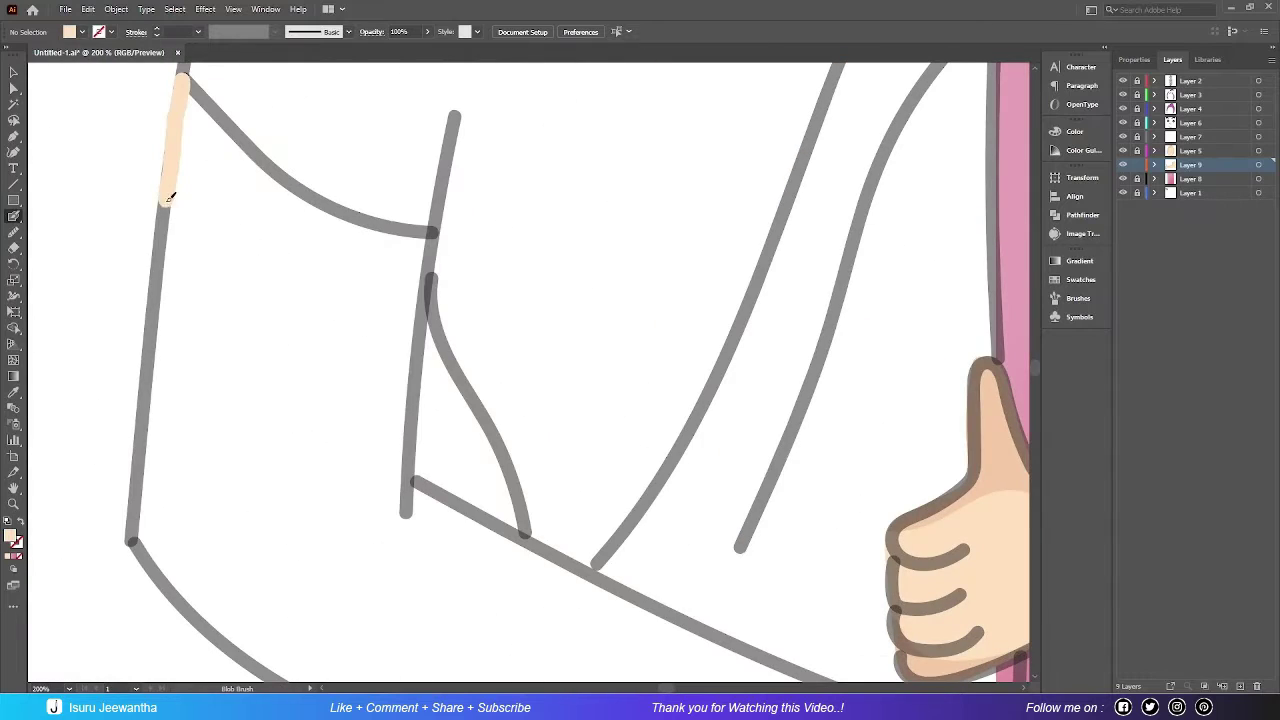
Step: Trace the left arm's outer and inner edges in peach and merge them into one fill
left_click_drag(170, 195, 137, 525)
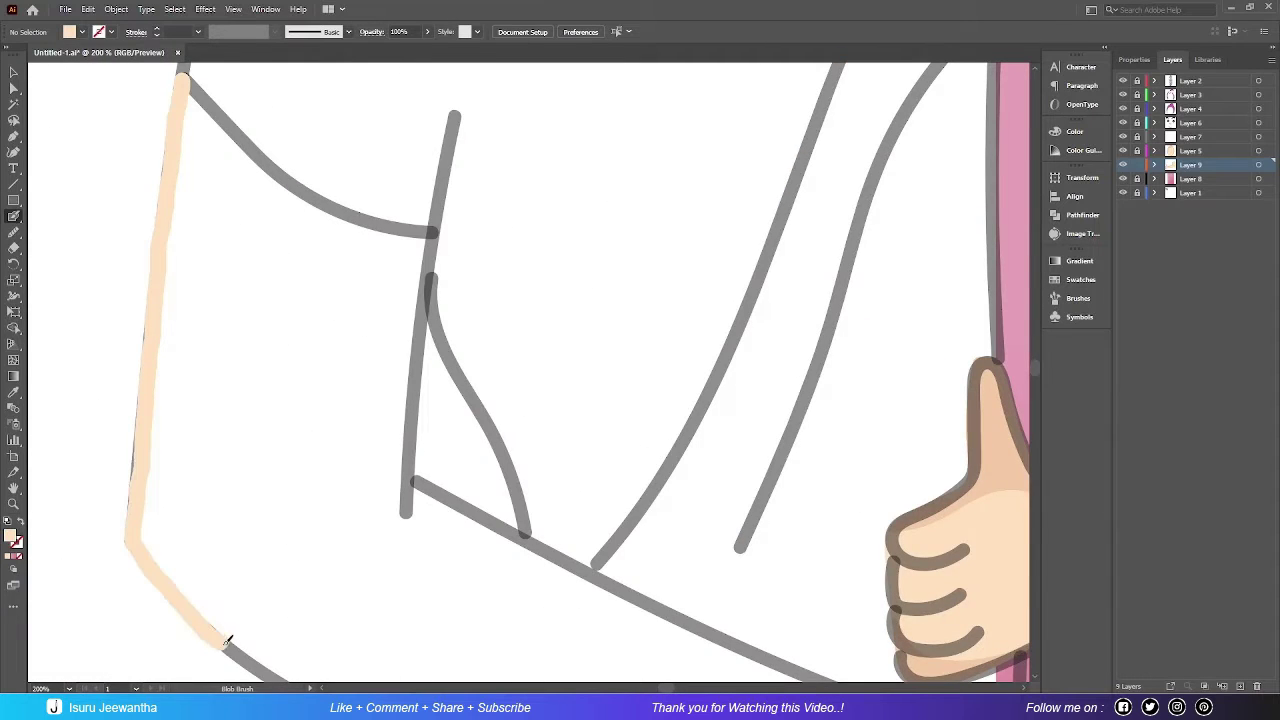
scroll(228, 640, "down", 5)
left_click_drag(232, 318, 316, 358)
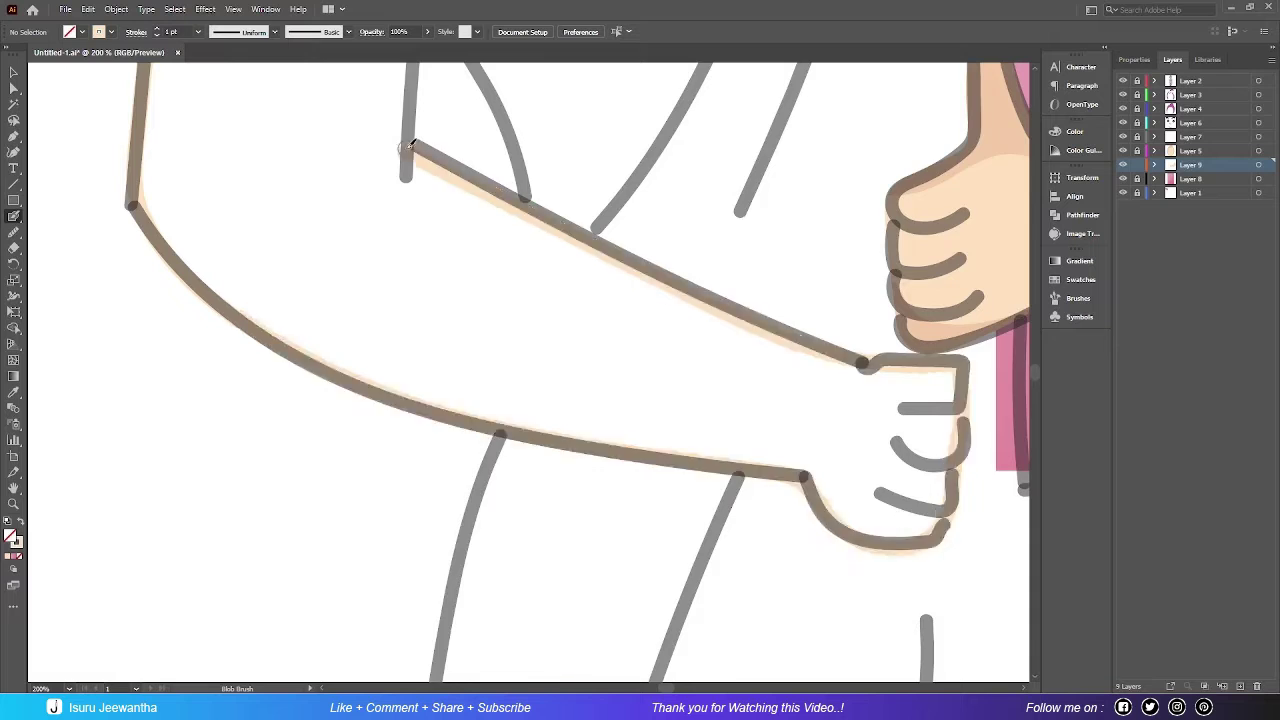
mouse_move(412, 640)
left_mouse_down()
mouse_move(403, 545)
mouse_move(430, 360)
mouse_move(193, 213)
left_mouse_up()
scroll(330, 409, "down", 6)
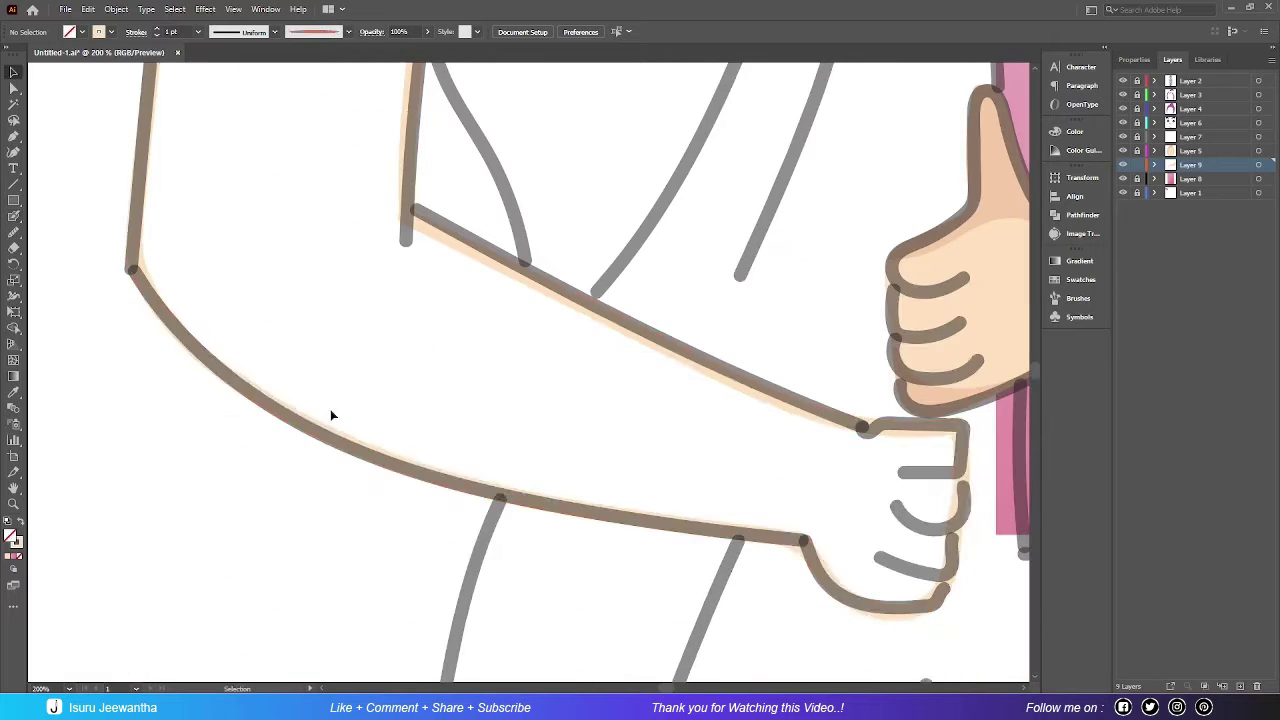
key("shift+m")
left_click_drag(245, 393, 195, 546)
Step: Trim the top of the arm fill and carve a highlight strip at the inner elbow
key("ctrl+0")
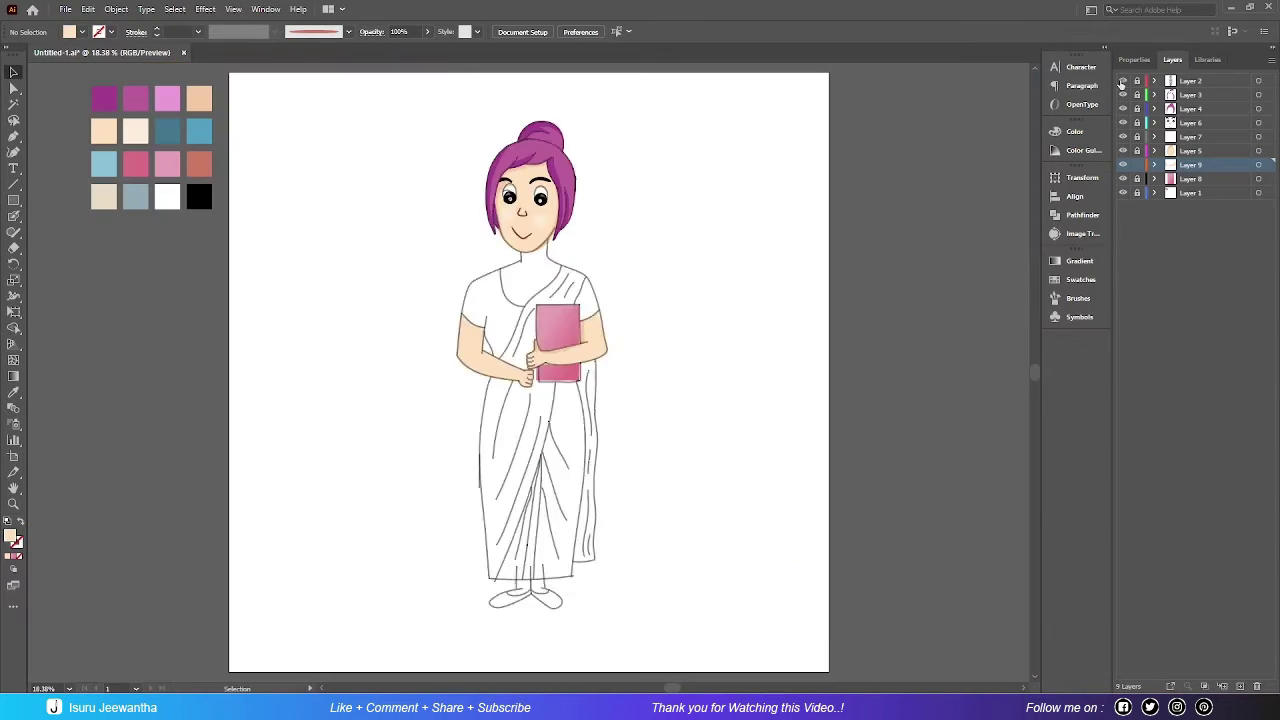
scroll(451, 346, "up", 5)
key("ctrl+0")
key("i")
key("shift+e")
scroll(490, 350, "up", 5)
scroll(612, 362, "up", 3)
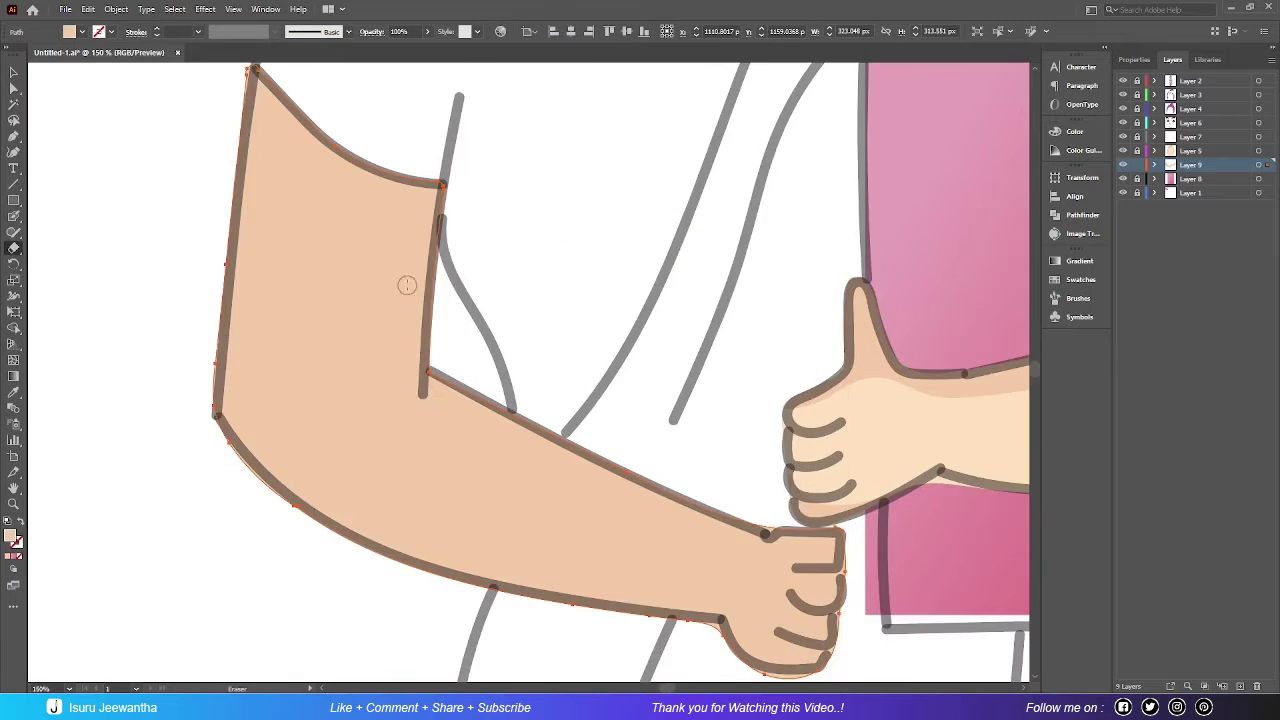
mouse_move(600, 290)
left_mouse_down()
mouse_move(463, 280)
mouse_move(484, 330)
left_mouse_up()
scroll(652, 301, "down", 3)
scroll(652, 301, "right", 3)
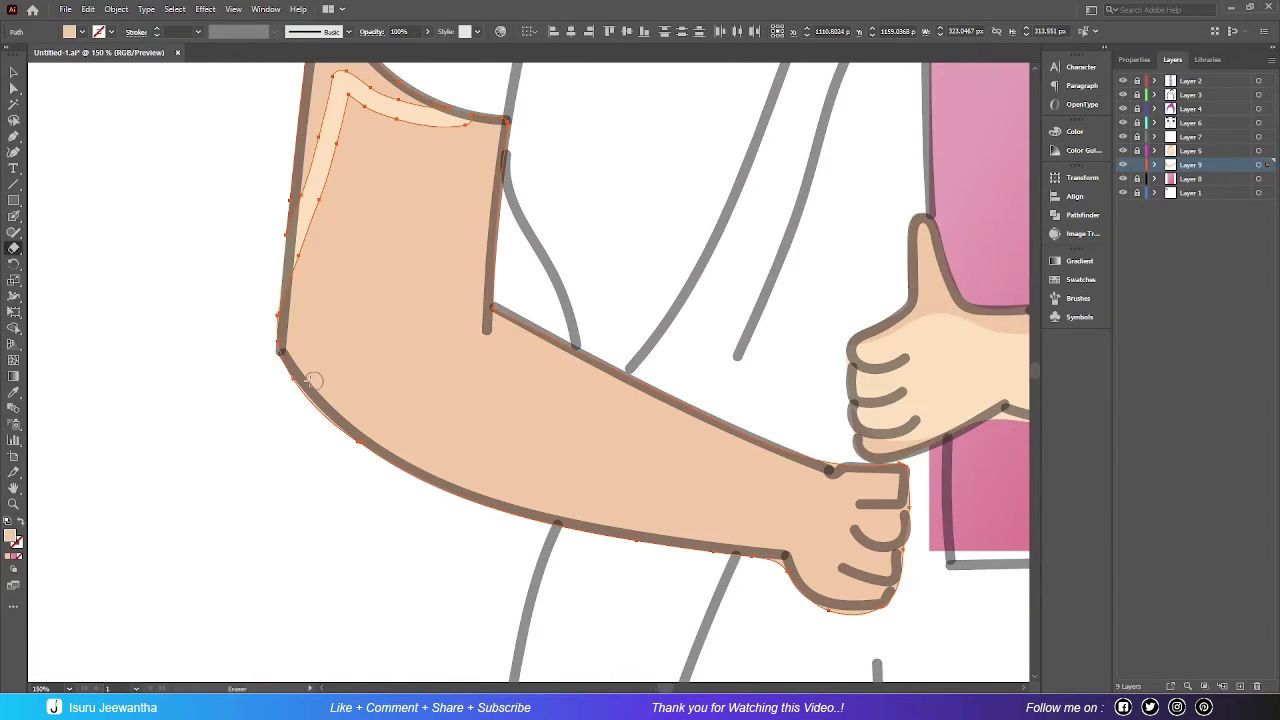
scroll(516, 433, "down", 2)
mouse_move(705, 542)
left_mouse_down()
mouse_move(720, 545)
mouse_move(414, 337)
left_mouse_up()
Step: Draw reddish finger lines on the lower fist
key("ctrl+0")
scroll(410, 549, "up", 5)
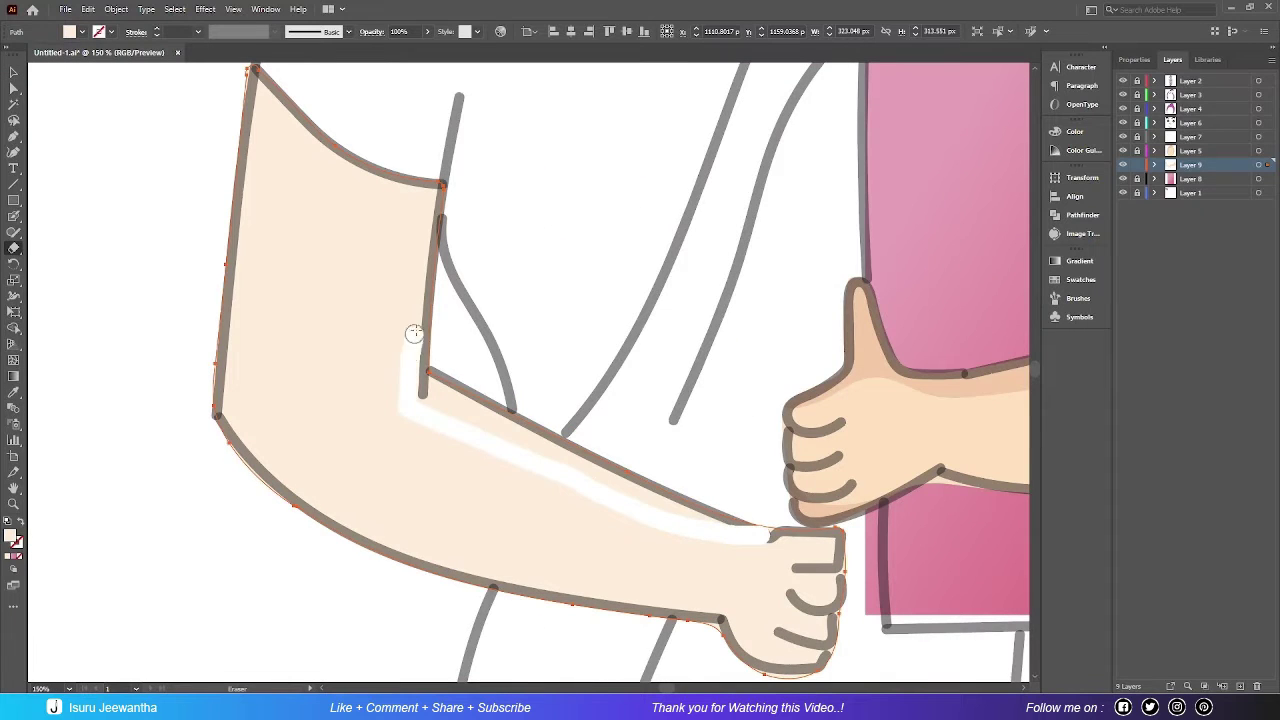
key("shift+m")
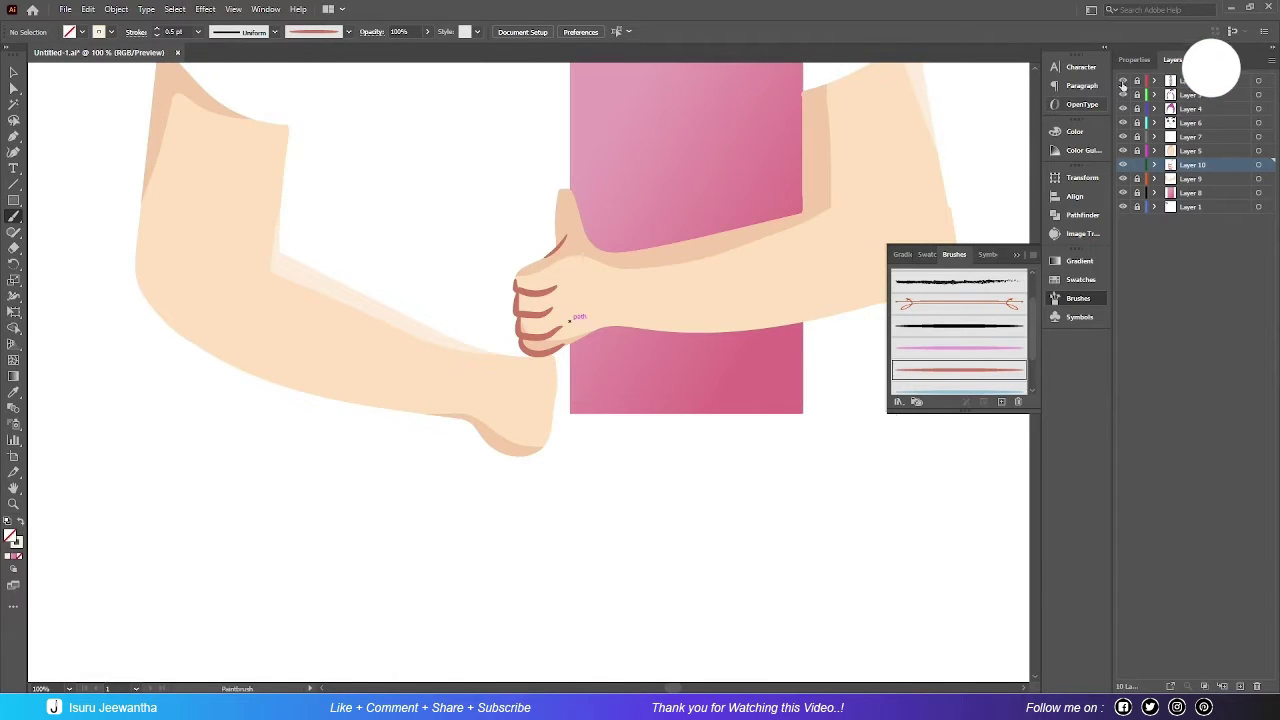
mouse_move(555, 380)
left_mouse_down()
mouse_move(522, 382)
mouse_move(512, 450)
left_mouse_up()
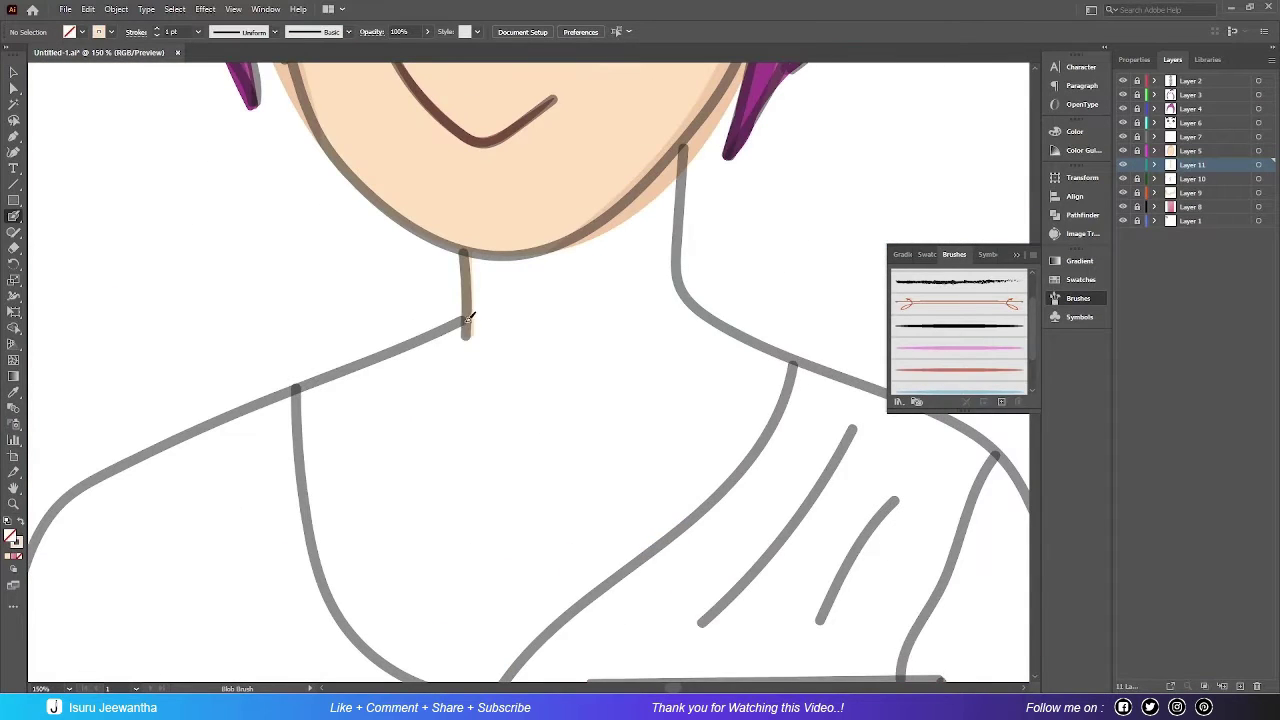
Step: Carve lighter strips along the lower chest, down the neck and along its right side
left_click_drag(313, 385, 300, 388)
scroll(317, 290, "down", 3)
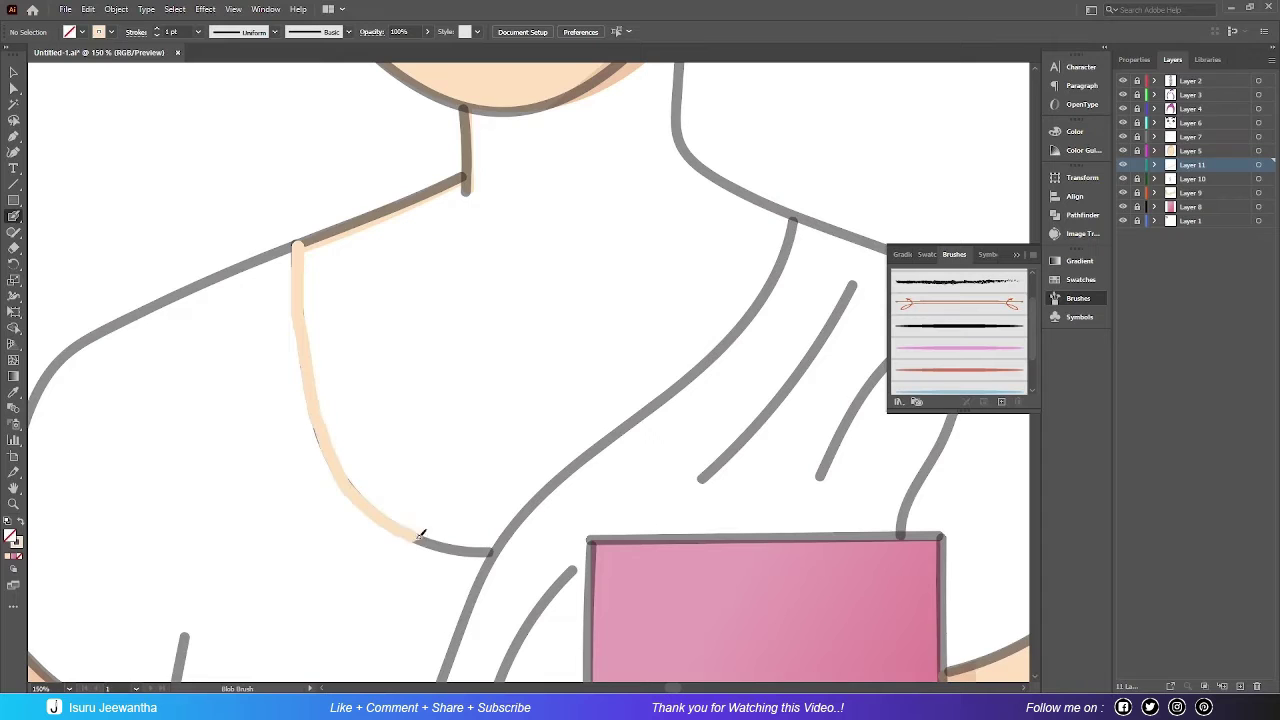
scroll(680, 135, "up", 3)
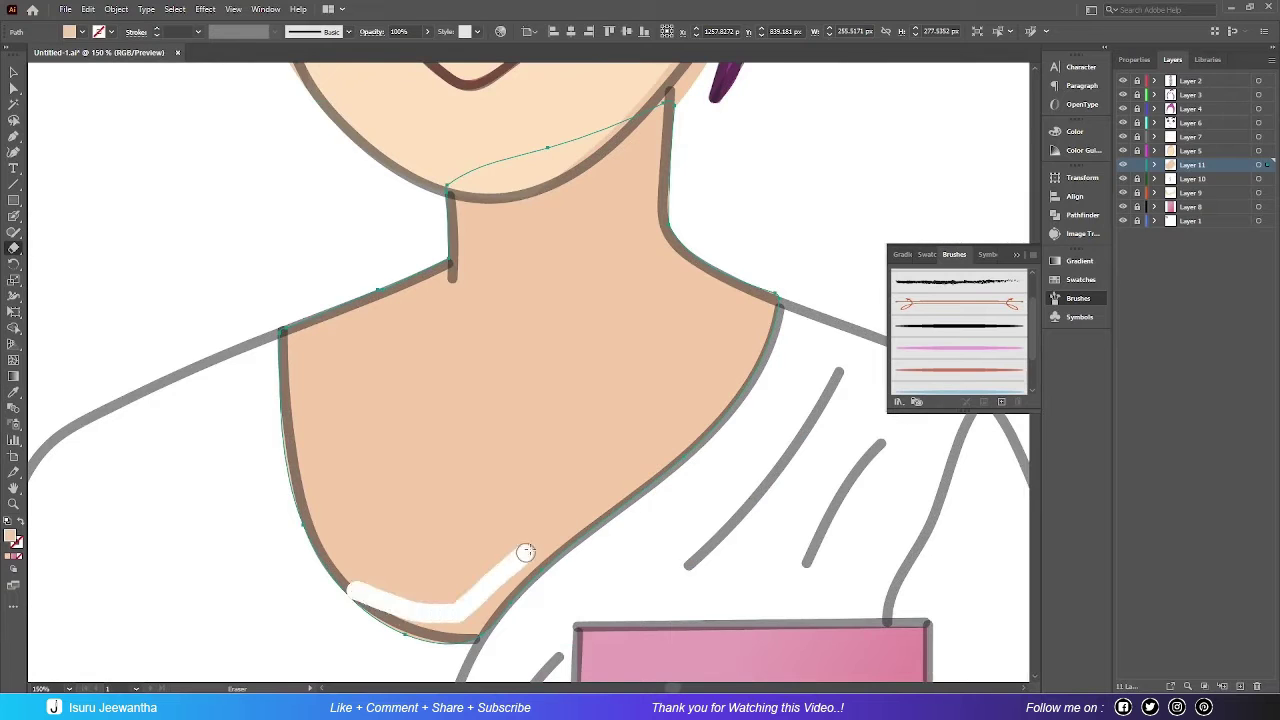
left_click_drag(525, 552, 645, 484)
left_click_drag(483, 278, 253, 403)
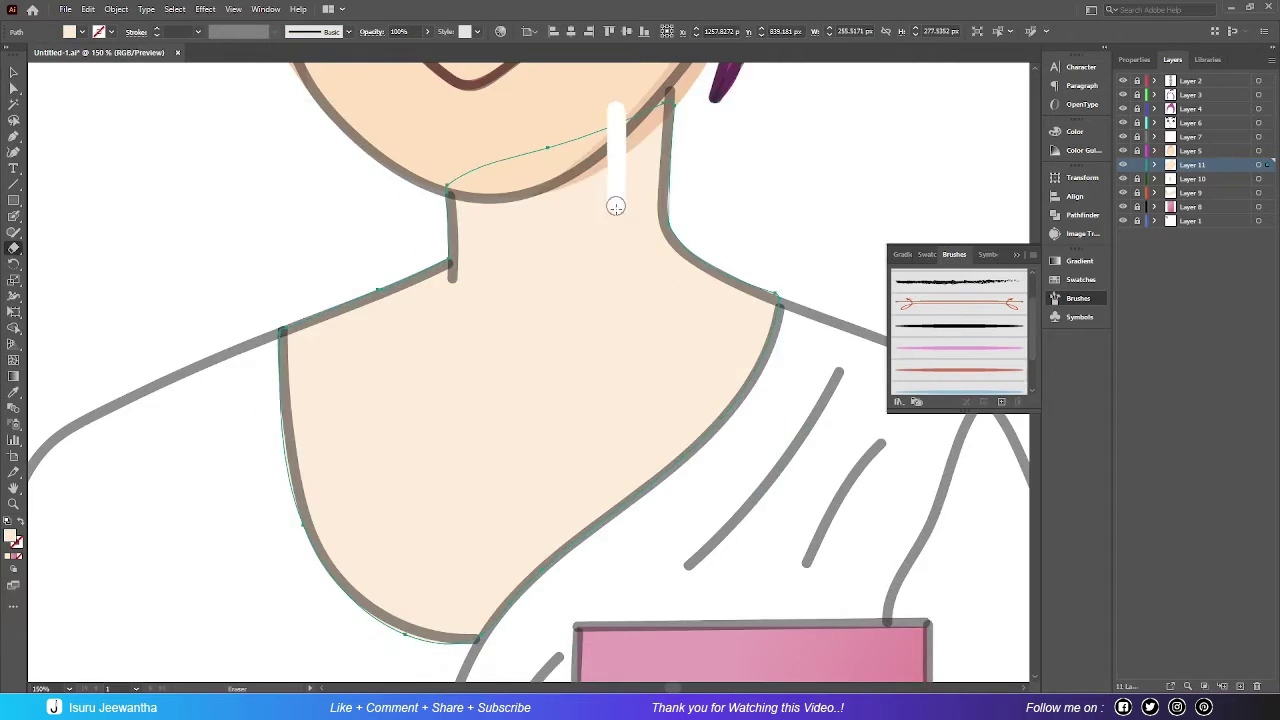
left_click_drag(611, 200, 638, 392)
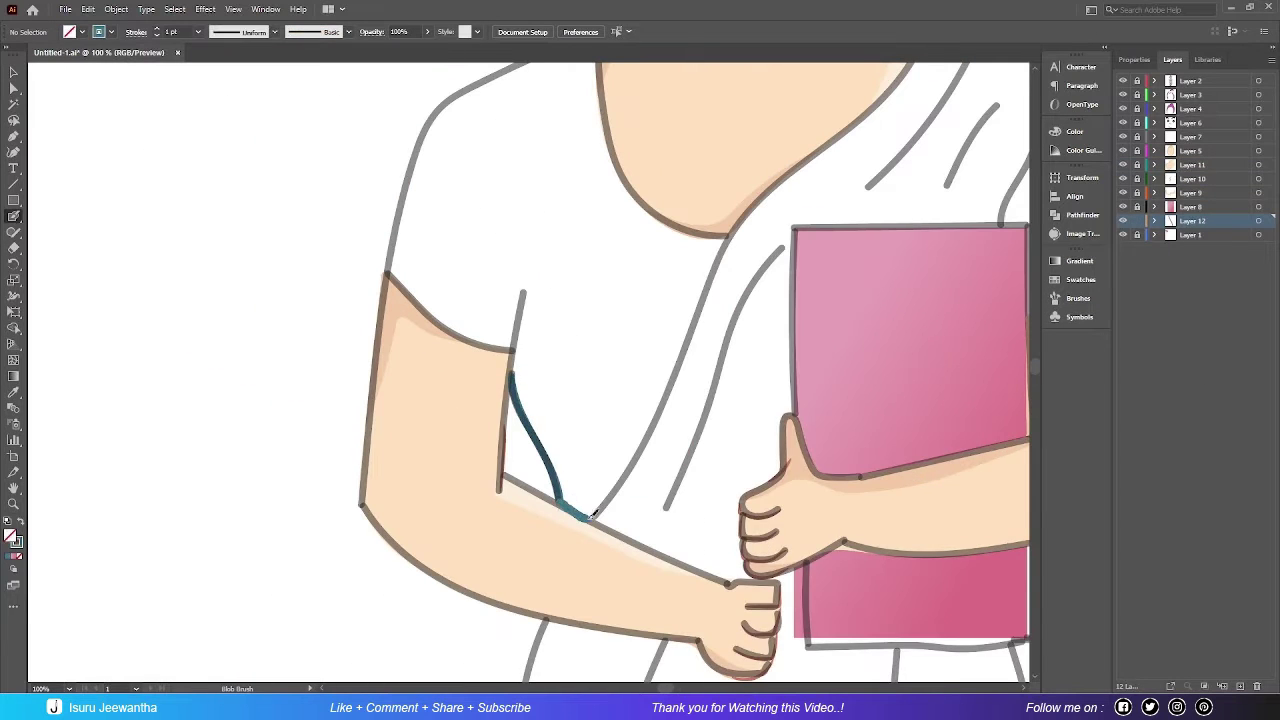
Step: Trace the blouse shoulder in teal and fill the blouse area solid teal
scroll(736, 215, "up", 3)
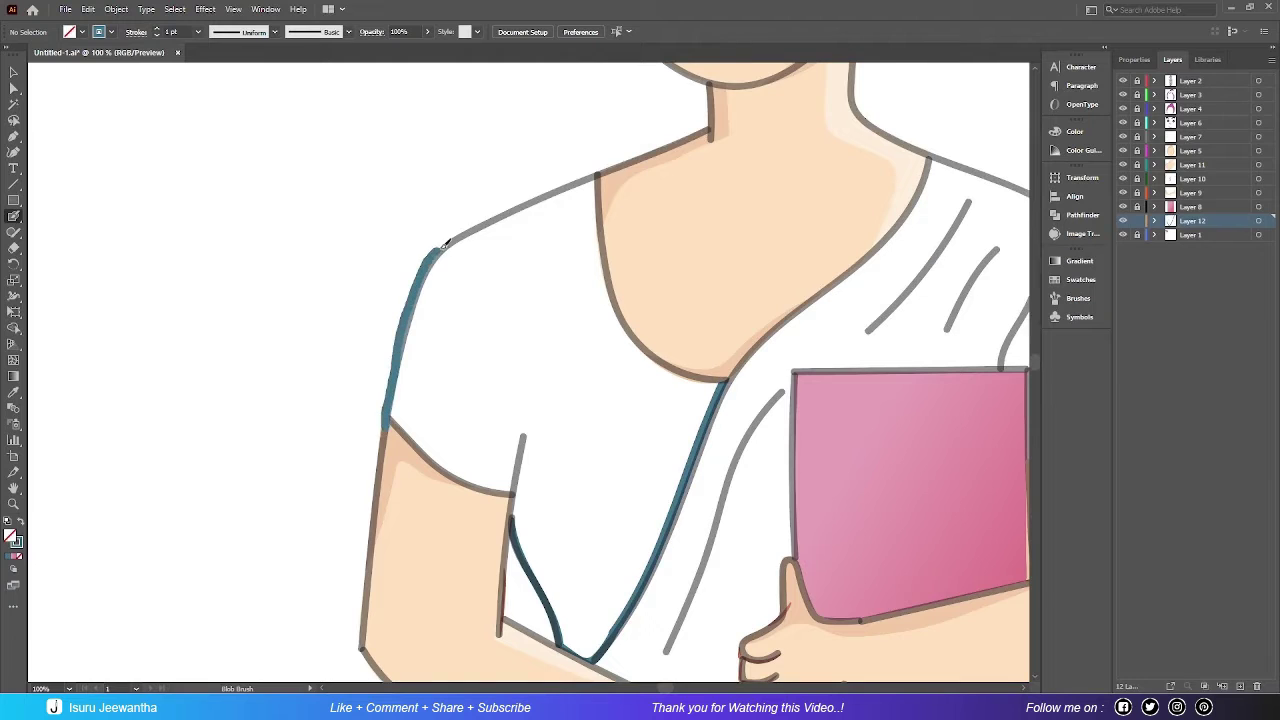
mouse_move(445, 240)
left_mouse_down()
mouse_move(600, 180)
mouse_move(423, 271)
mouse_move(395, 428)
left_mouse_up()
key("ctrl+z")
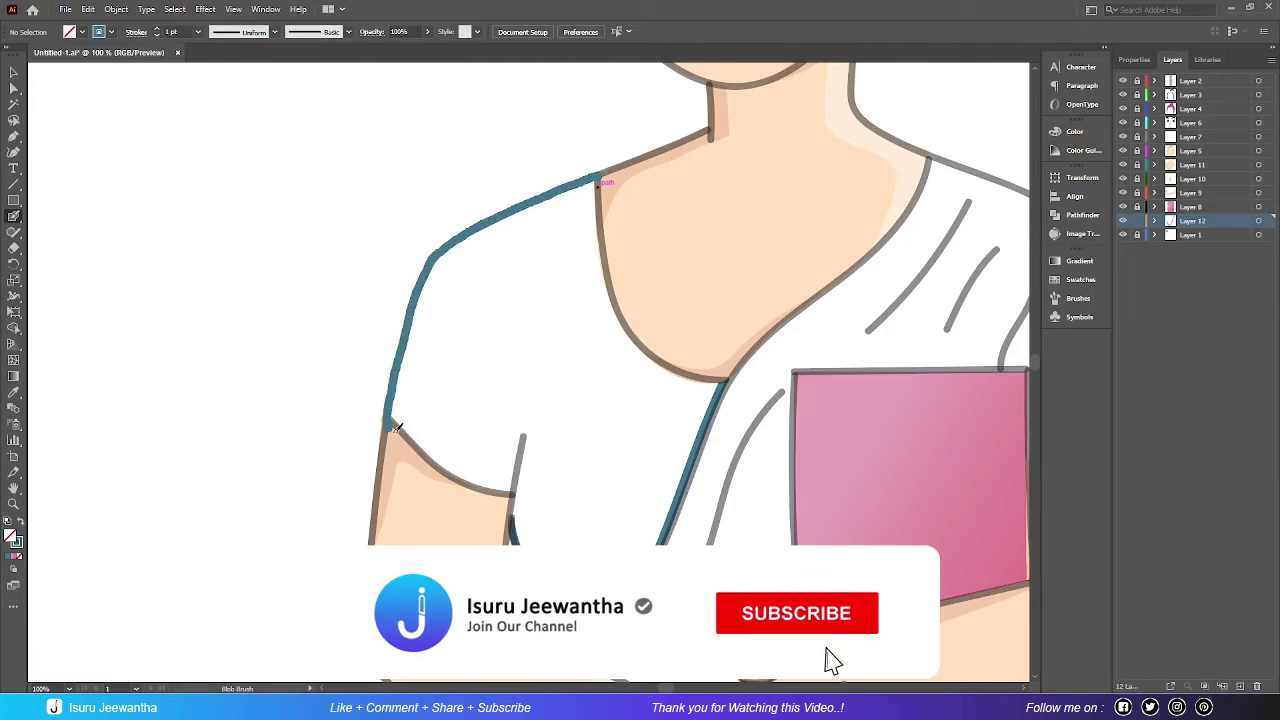
key("shift+m")
left_click(500, 300)
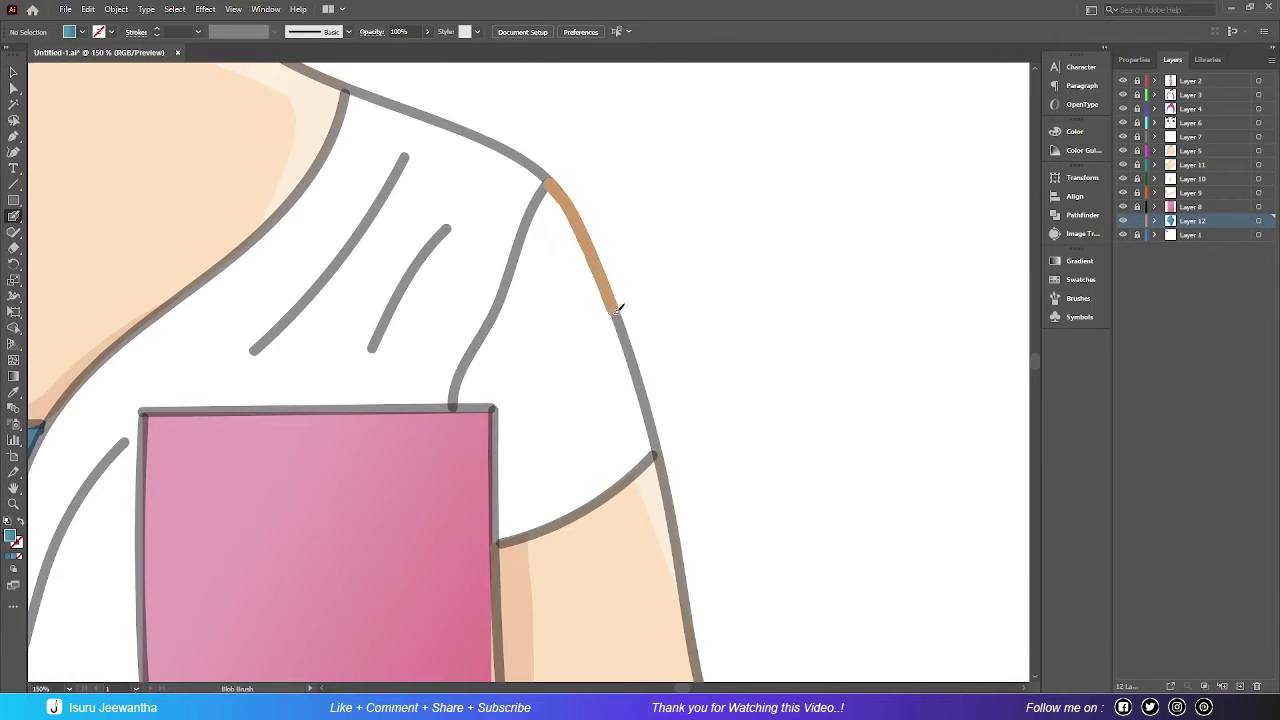
Step: Outline the sleeve along its shoulder edge and fill it blue
left_click_drag(616, 324, 647, 402)
left_click_drag(514, 264, 548, 184)
scroll(457, 186, "down", 3)
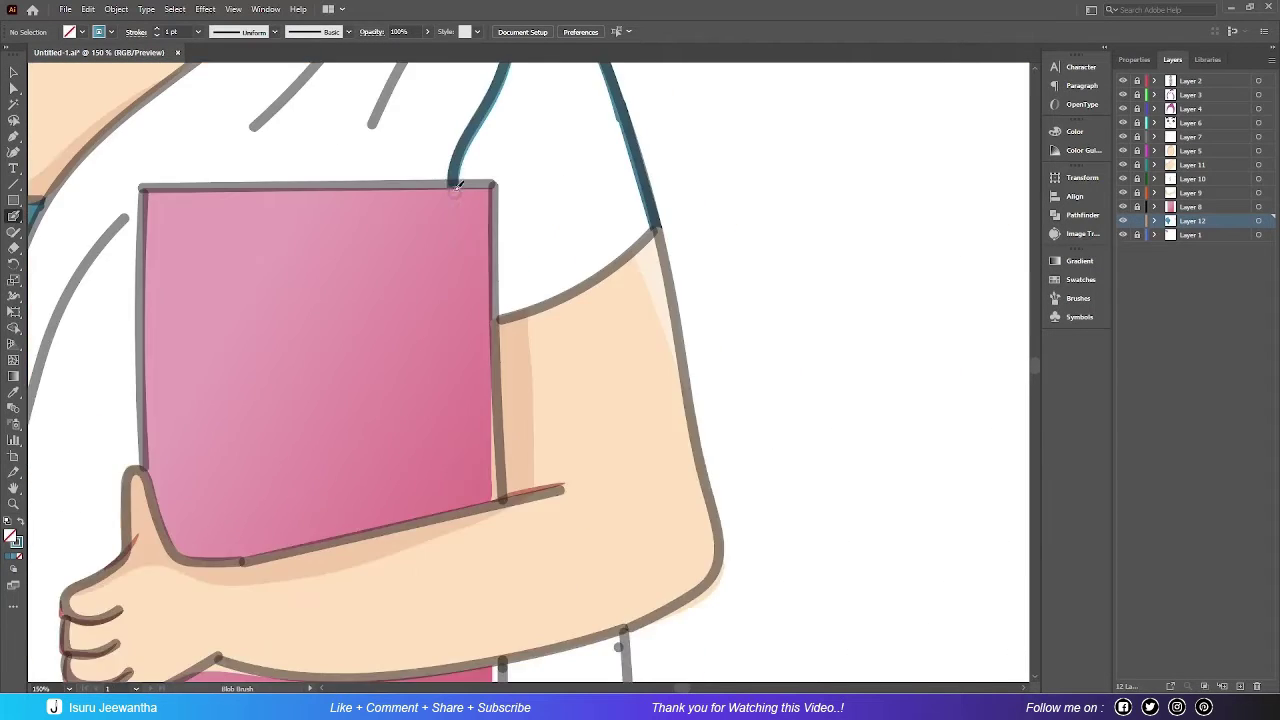
left_click(600, 200)
scroll(540, 300, "up", 3)
left_click_drag(309, 86, 463, 300)
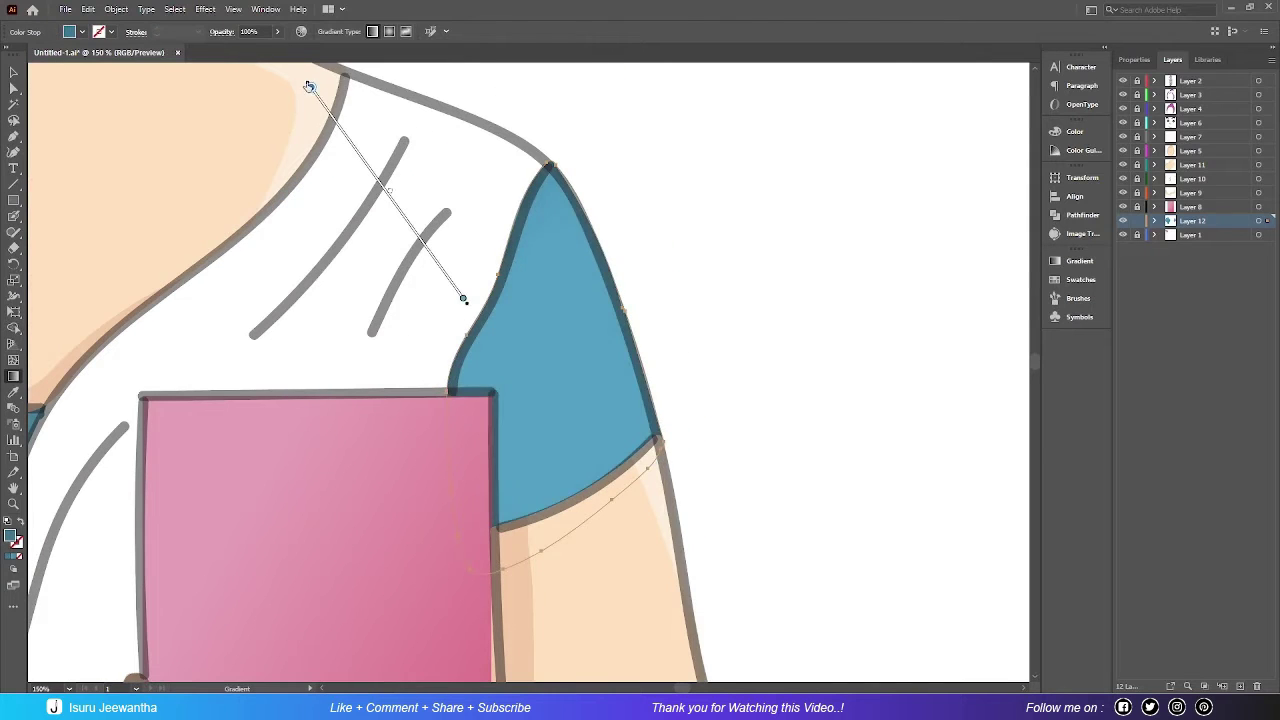
Step: Apply a gradient to the sleeve running nearly horizontally
key("v")
key("ctrl+F9")
key("g")
left_click_drag(689, 234, 480, 443)
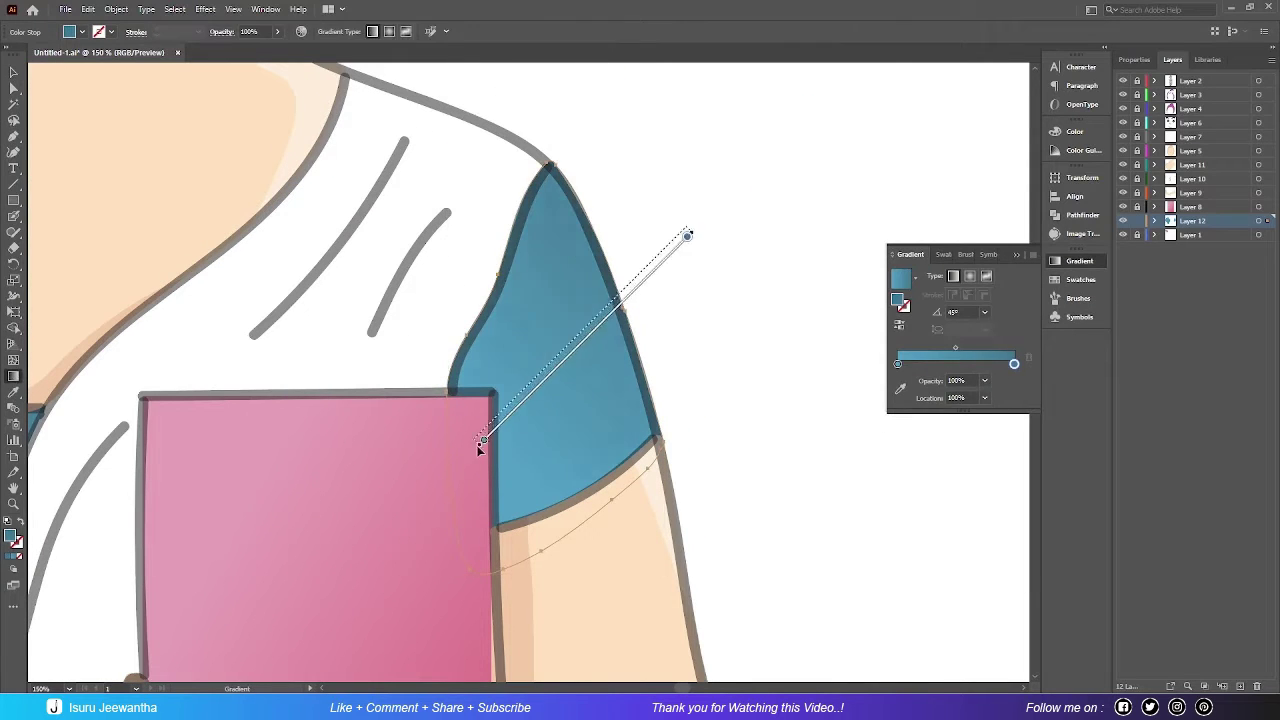
left_click_drag(200, 430, 557, 366)
left_click_drag(365, 377, 652, 357)
left_click_drag(357, 346, 657, 383)
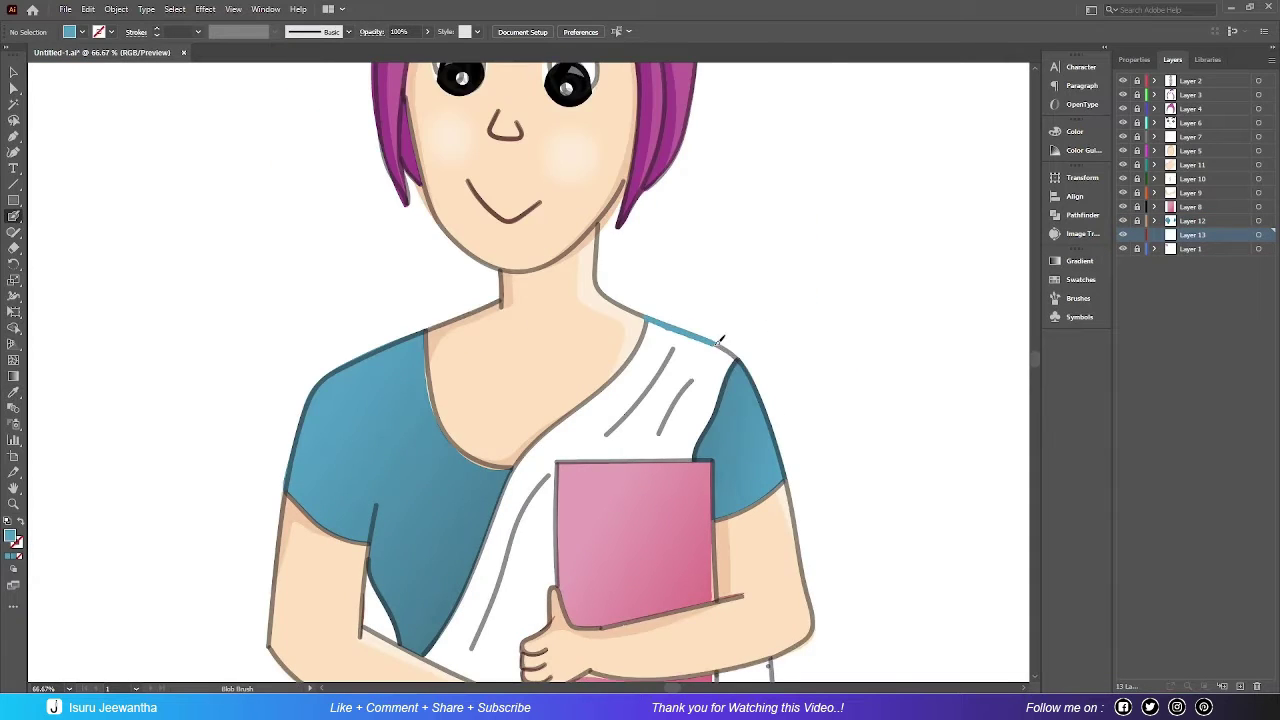
Step: Swap fill and stroke, then trace the saree's main sketch lines in dark teal
left_click_drag(718, 340, 750, 365)
key("shift+x")
scroll(401, 183, "down", 5)
scroll(401, 183, "down", 5)
scroll(358, 390, "up", 3)
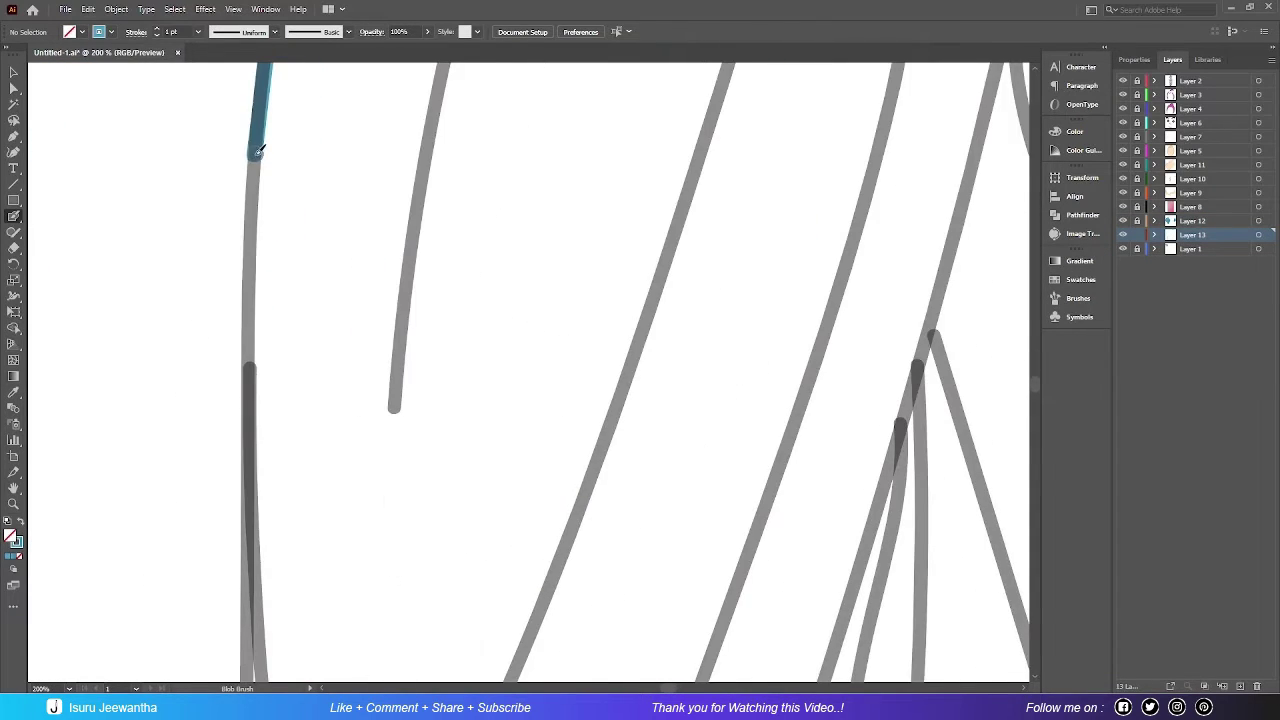
left_click_drag(250, 366, 250, 133)
scroll(250, 133, "down", 5)
left_click_drag(267, 409, 286, 660)
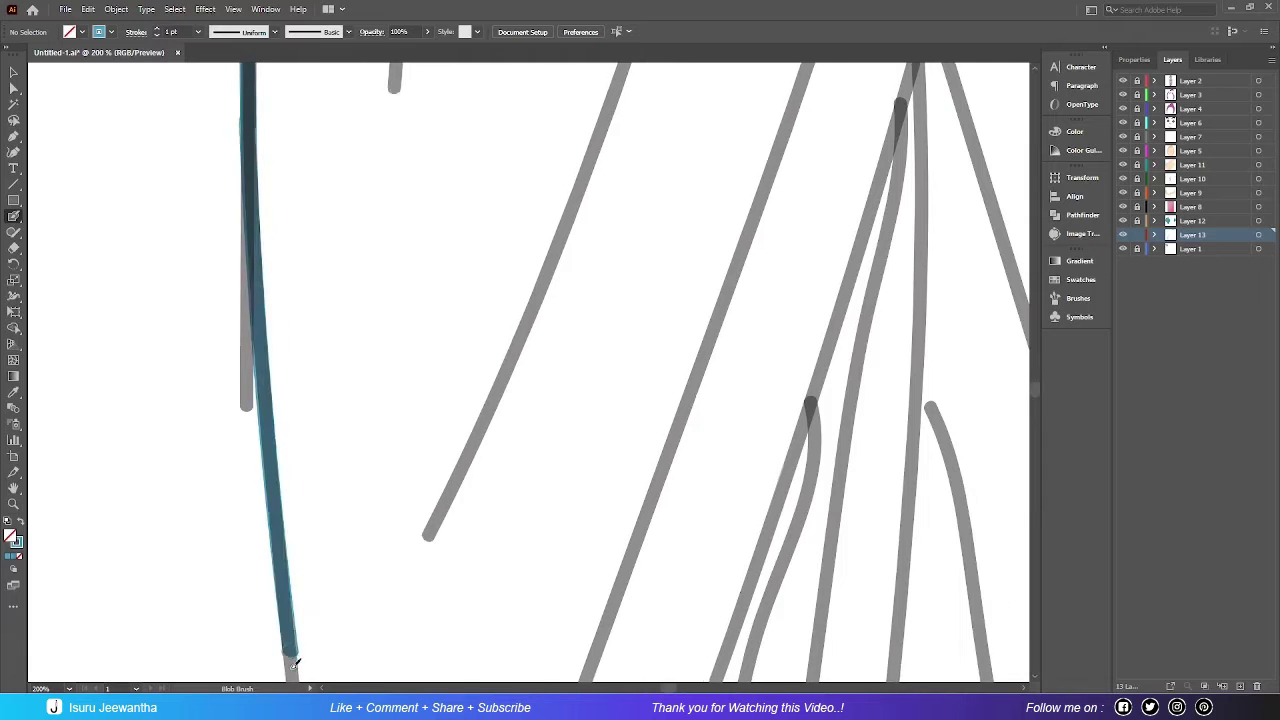
scroll(286, 655, "down", 8)
left_click_drag(333, 549, 338, 643)
scroll(338, 258, "down", 6)
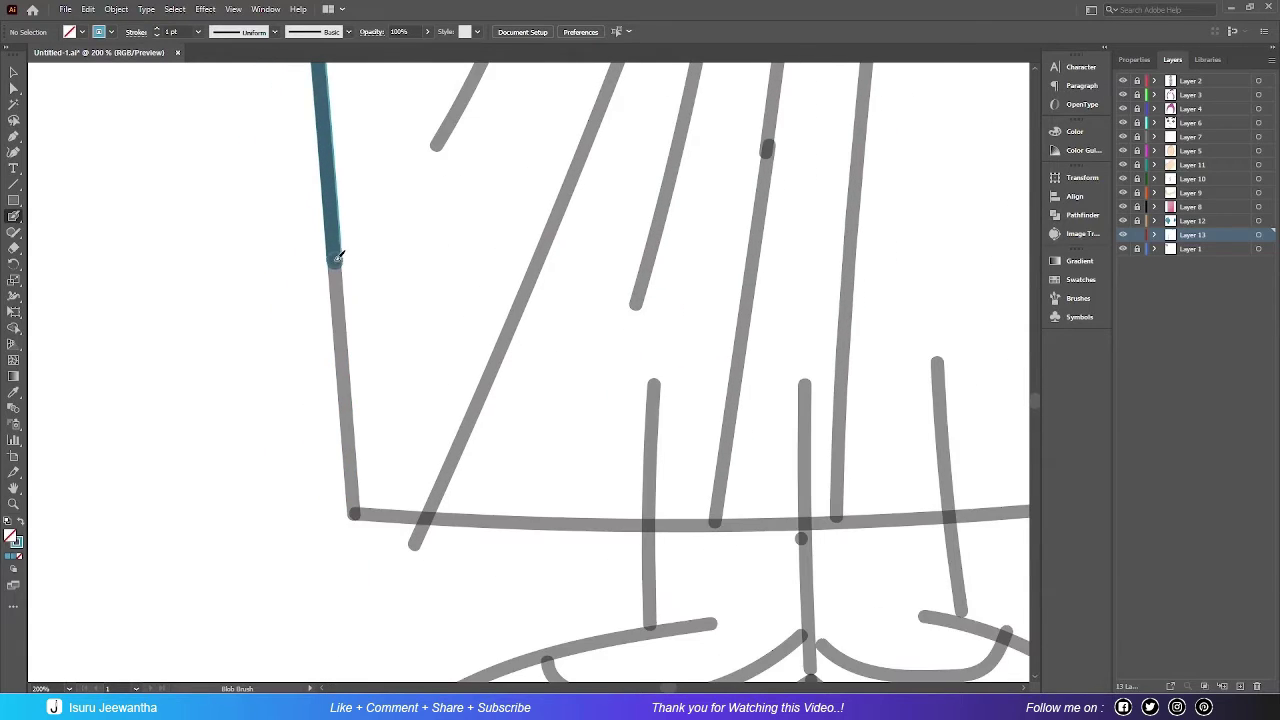
Step: Trace the remaining saree fold lines upward in dark teal
left_click_drag(505, 345, 570, 200)
scroll(570, 200, "up", 3)
left_click_drag(428, 400, 557, 63)
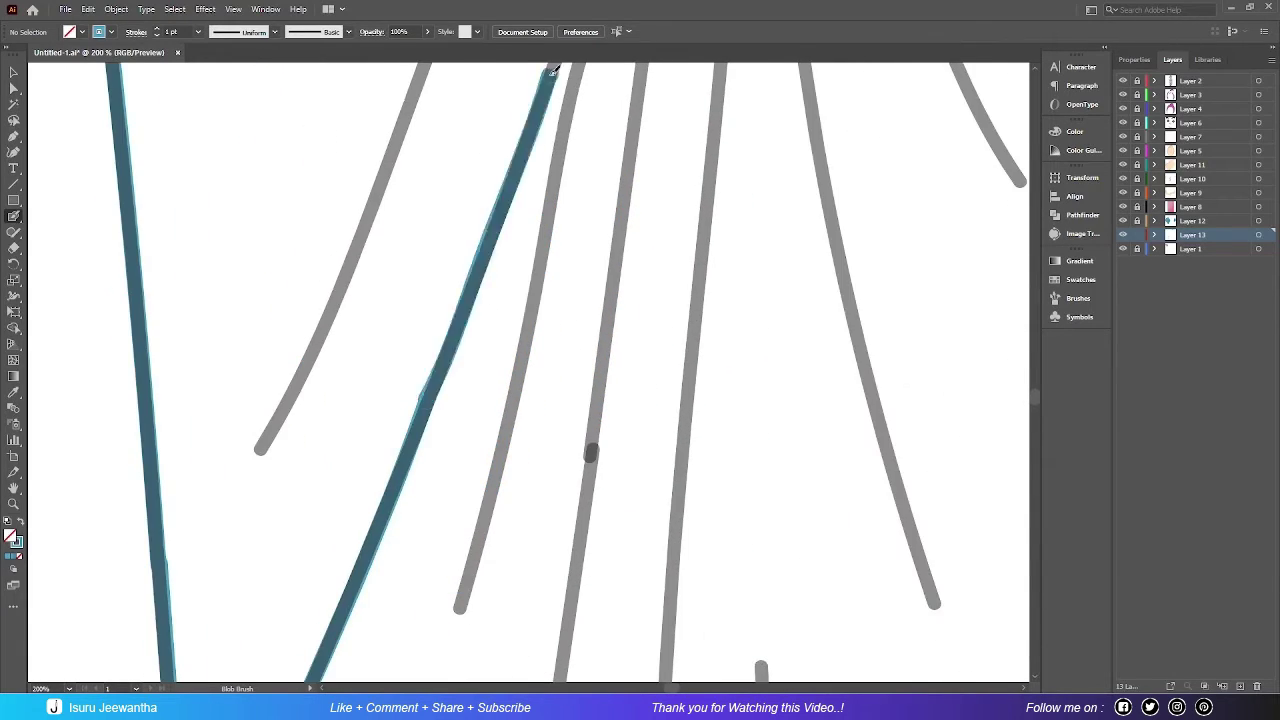
scroll(557, 63, "up", 8)
left_click_drag(497, 560, 510, 537)
scroll(652, 112, "up", 5)
left_click_drag(480, 440, 600, 71)
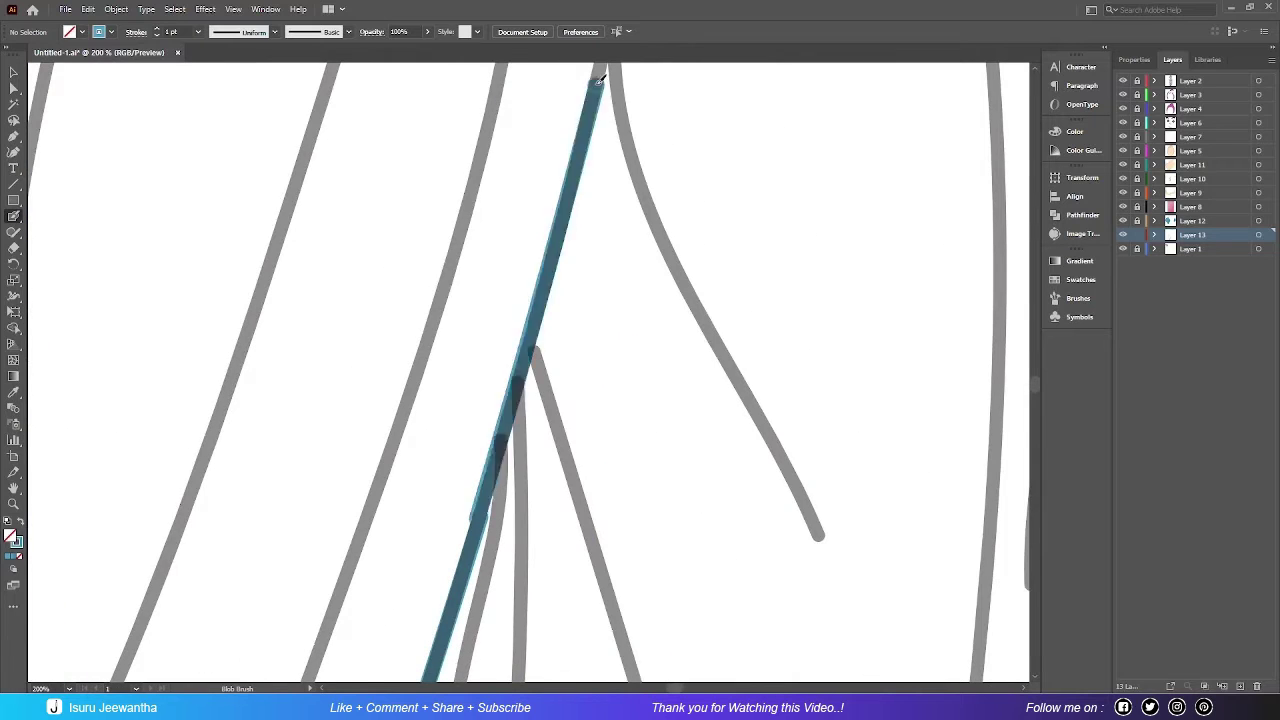
scroll(600, 71, "up", 8)
left_click_drag(563, 555, 585, 465)
left_click_drag(645, 85, 645, 85)
scroll(645, 85, "up", 2)
scroll(645, 85, "up", 3)
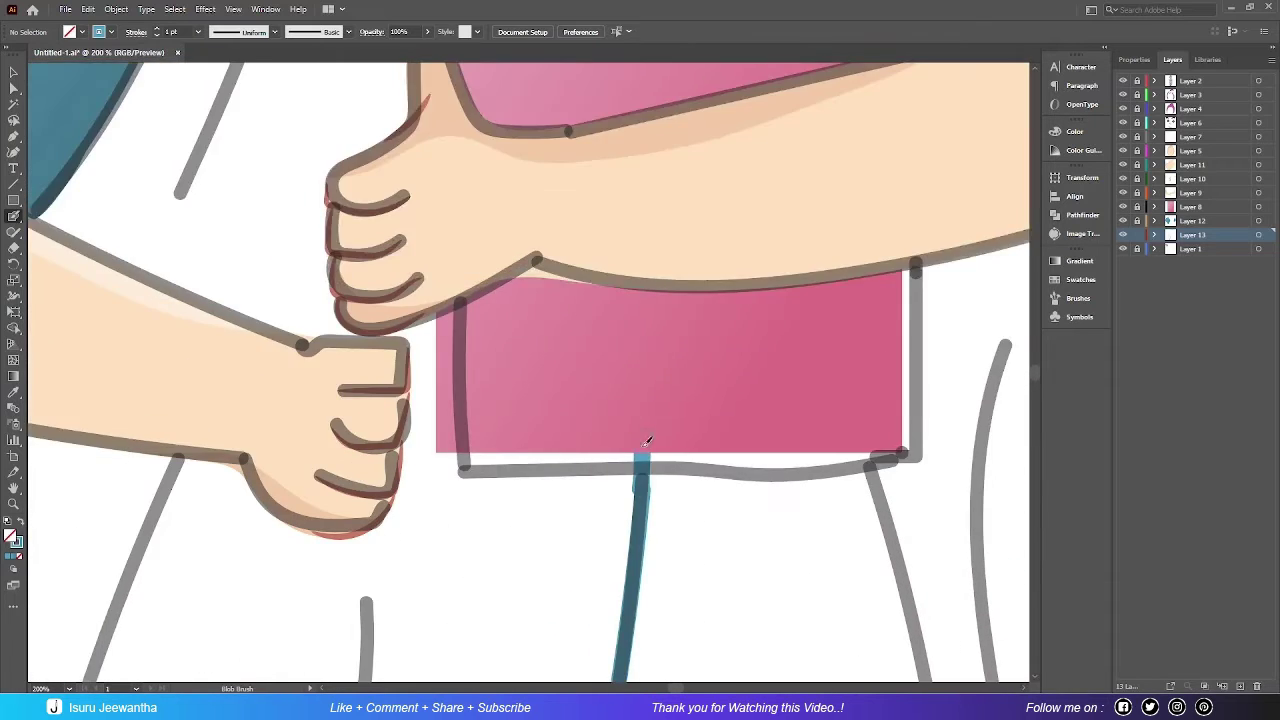
scroll(583, 385, "down", 4)
scroll(468, 193, "down", 3)
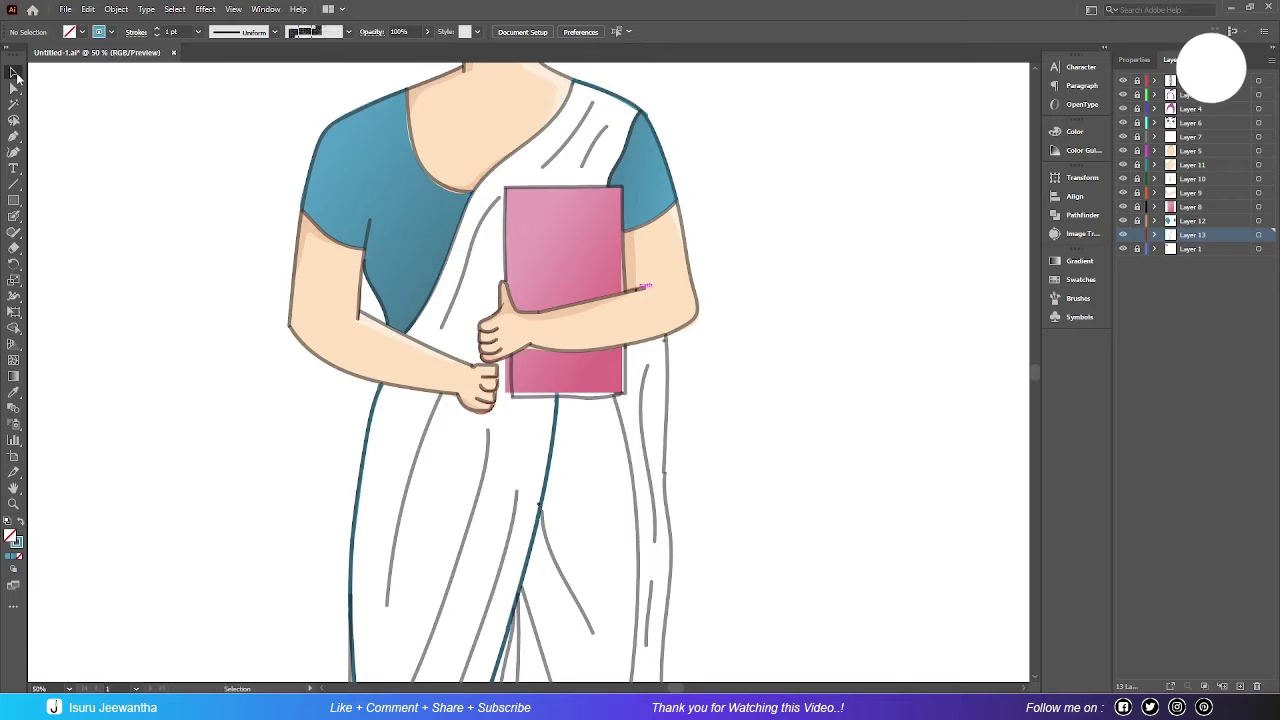
Step: Select the saree outlines and merge the white shoulder region into a solid teal shape
left_click(411, 203)
key("shift+m")
scroll(477, 336, "up", 4)
scroll(477, 329, "up", 5)
scroll(477, 329, "right", 3)
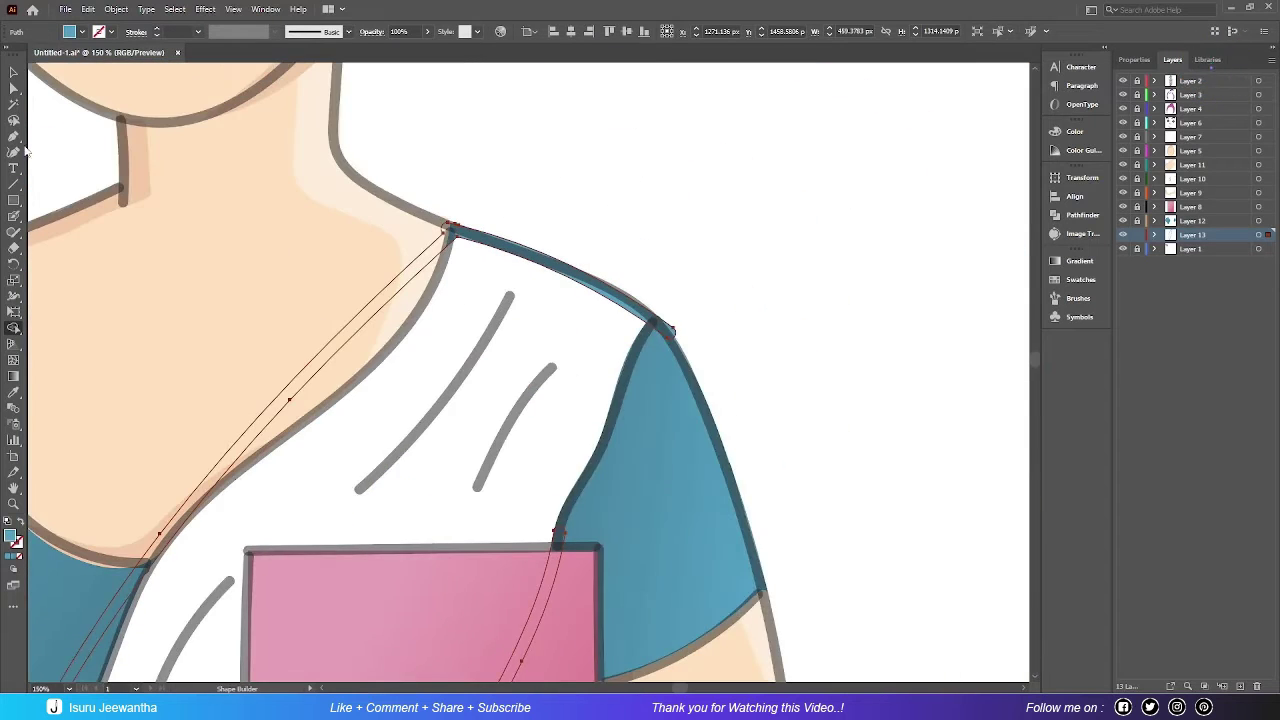
left_click(447, 326)
key("shift+e")
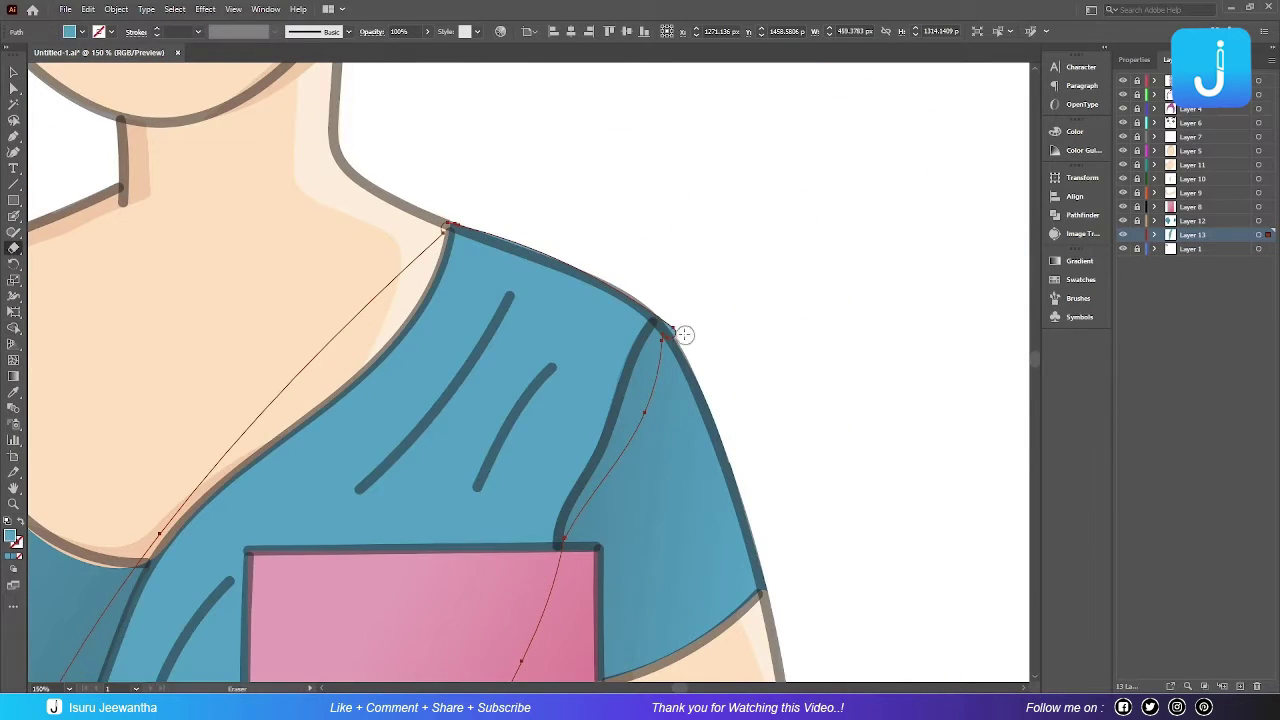
scroll(695, 350, "down", 5)
key("ctrl+0")
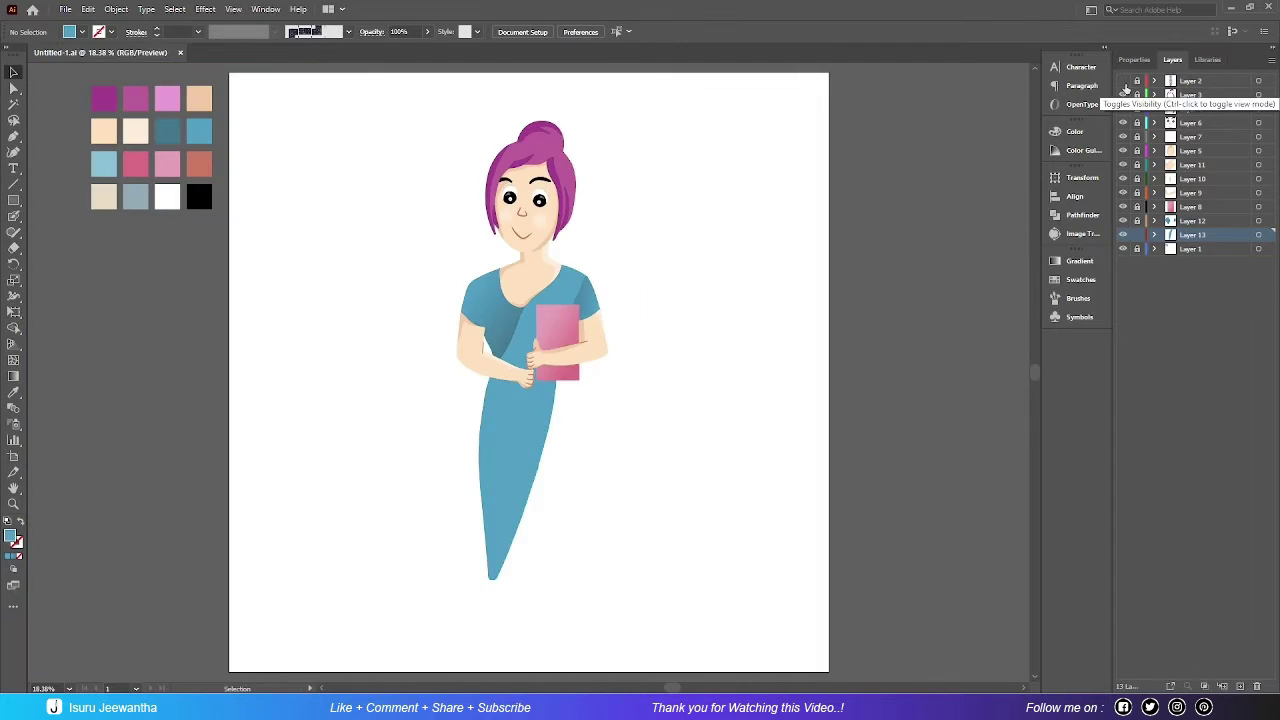
Step: Erase a diagonal gap along the shoulder strap to split a pallu strip from the saree
key("v")
key("shift+e")
key("ctrl+equal")
key("ctrl+equal")
key("ctrl+equal")
scroll(659, 176, "up", 3)
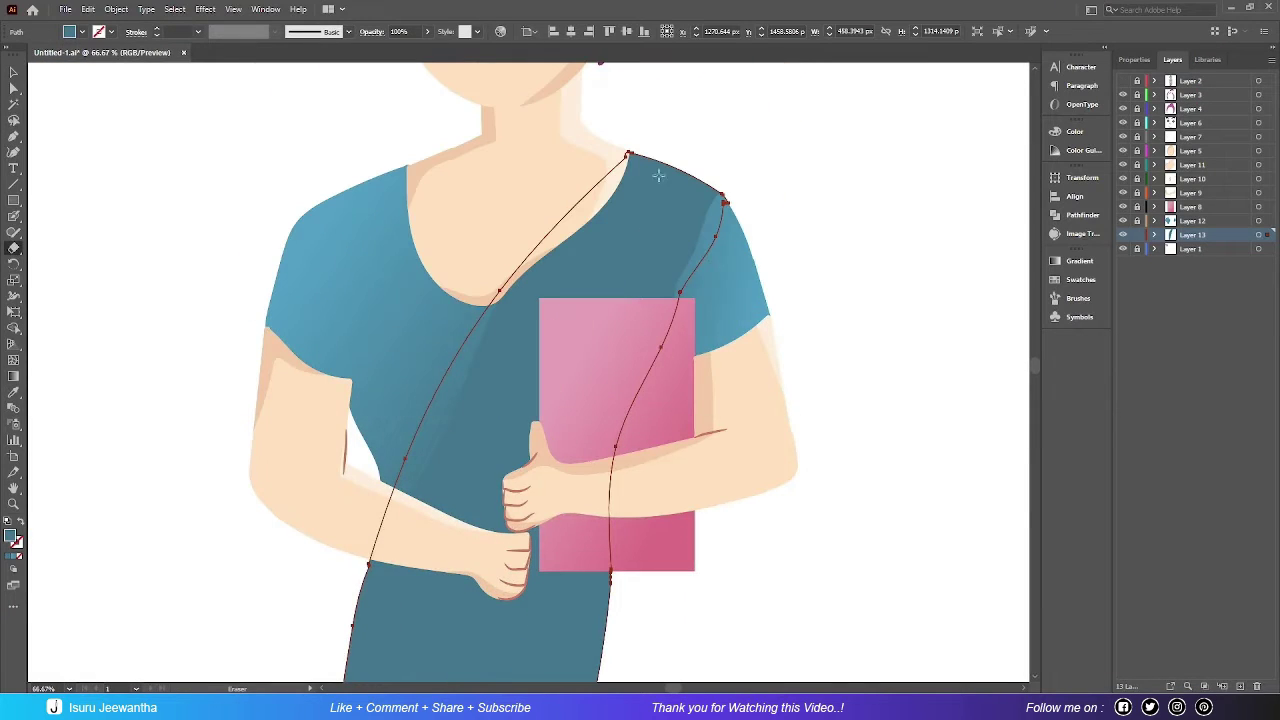
scroll(424, 514, "down", 5)
scroll(375, 212, "down", 3)
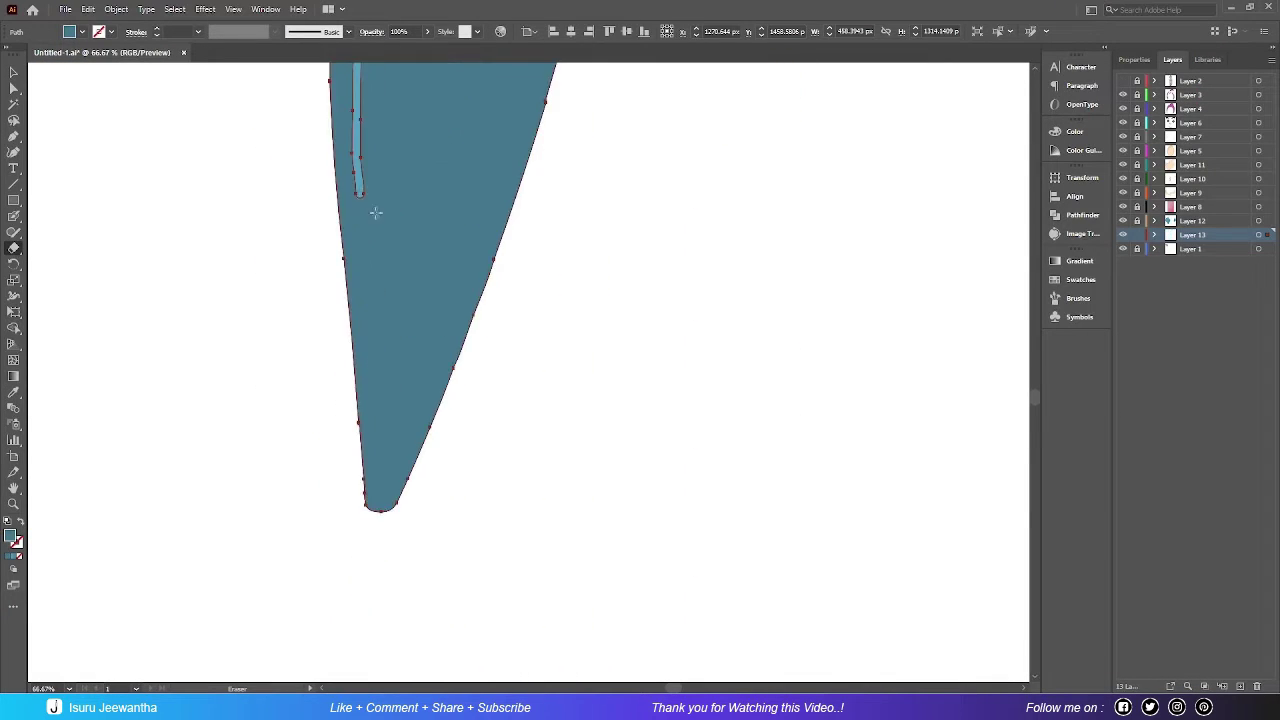
scroll(377, 400, "up", 5)
key("v")
key("ctrl+0")
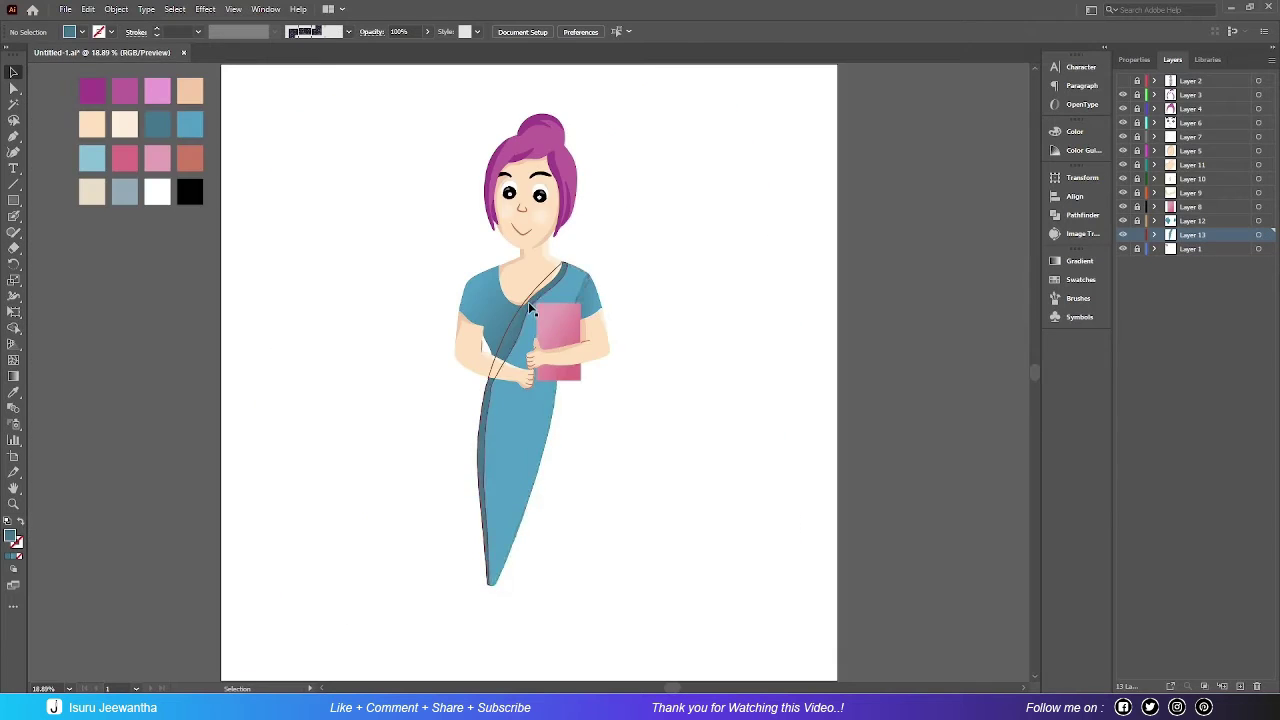
key("ctrl+equal")
key("ctrl+equal")
key("ctrl+equal")
key("shift+e")
scroll(500, 400, "up", 10)
mouse_move(365, 525)
left_mouse_down()
mouse_move(682, 220)
mouse_move(520, 380)
left_mouse_up()
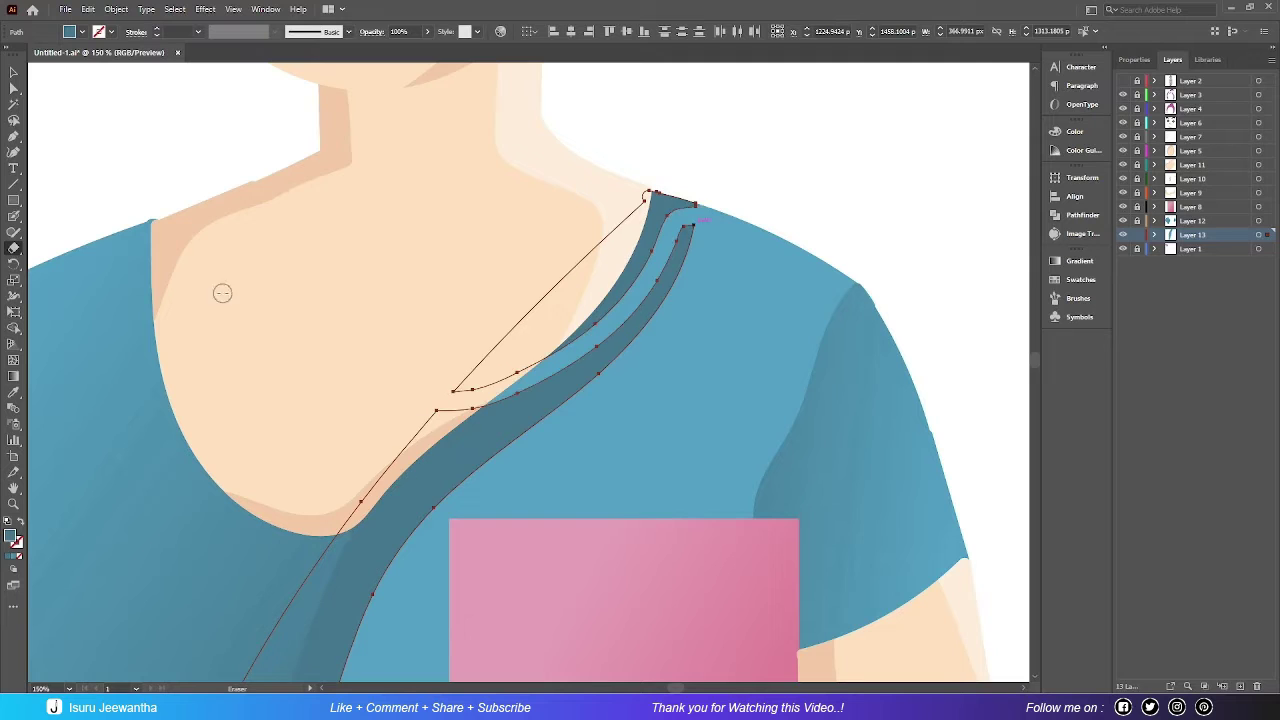
Step: Give the pallu strip a leftward-running teal gradient and deselect it
key("shift+m")
key("v")
key("ctrl+0")
key("g")
left_click(520, 330)
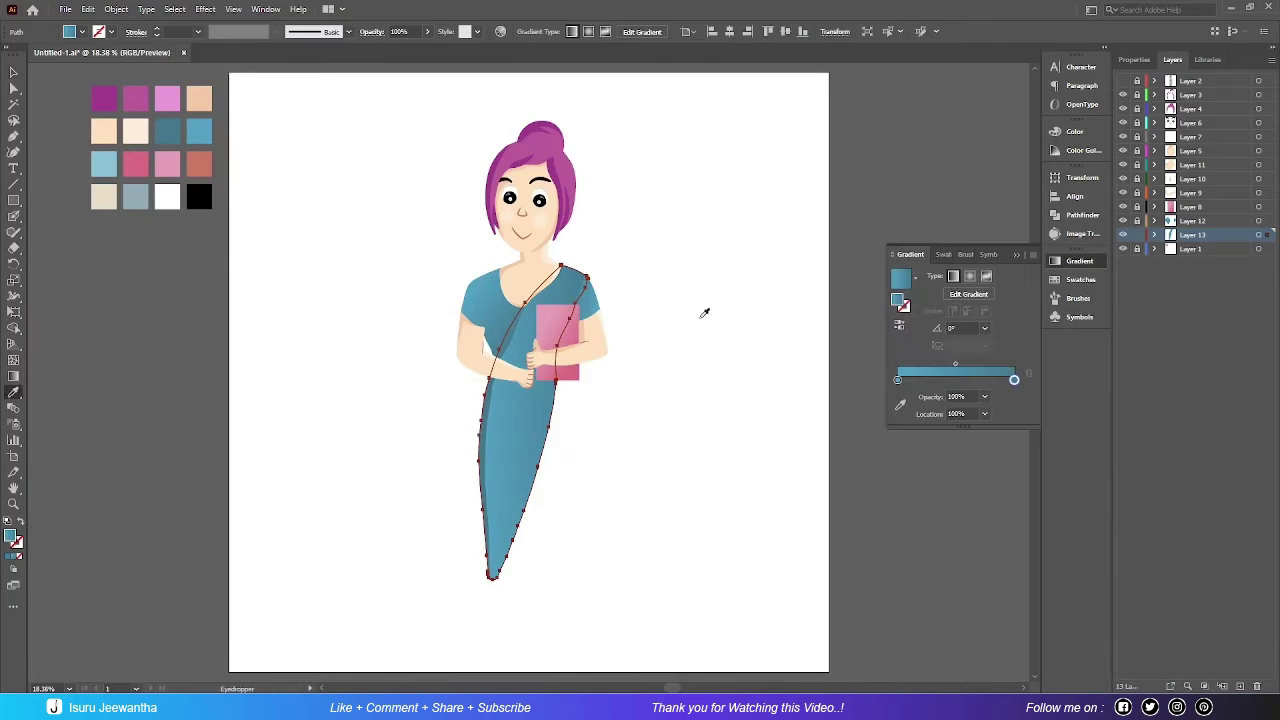
mouse_move(570, 418)
left_mouse_down()
mouse_move(457, 449)
mouse_move(443, 421)
left_mouse_up()
key("v")
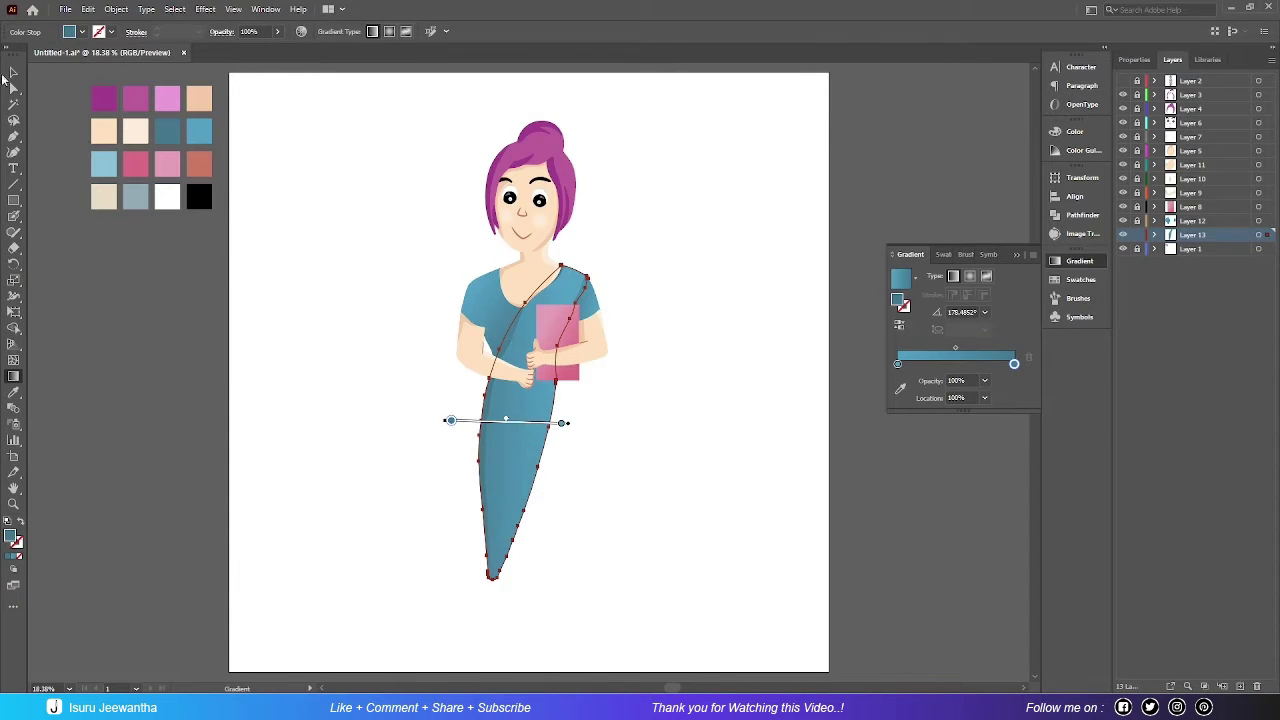
key("ctrl+shift+a")
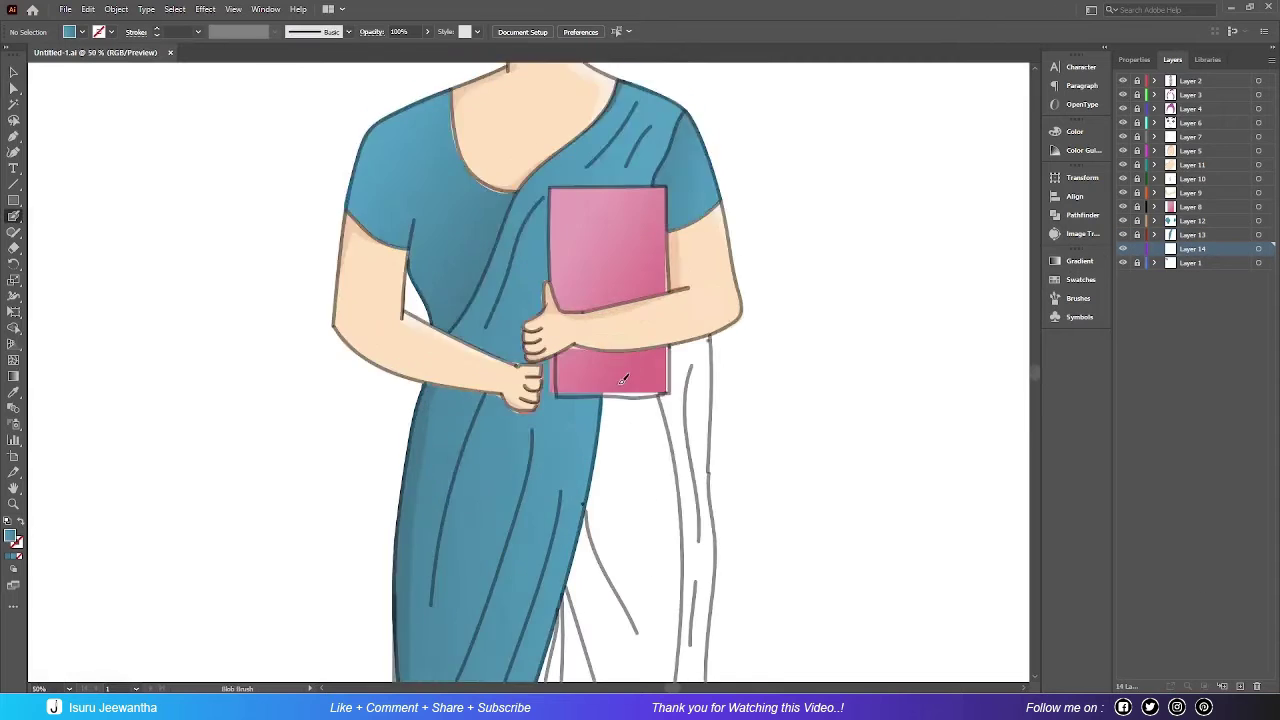
Step: Paint a dark line under the strip and shade the drape with a diagonal gradient
left_click_drag(440, 484, 512, 486)
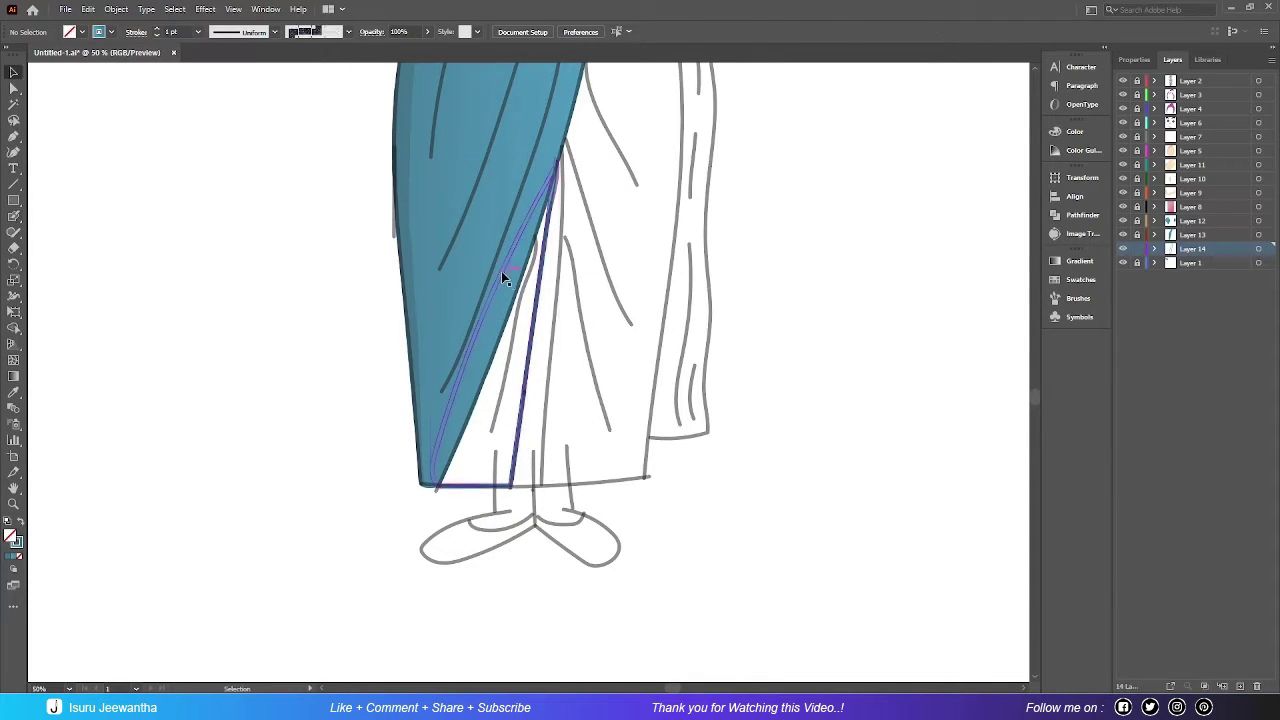
key("shift+m")
key("g")
left_click_drag(429, 255, 543, 320)
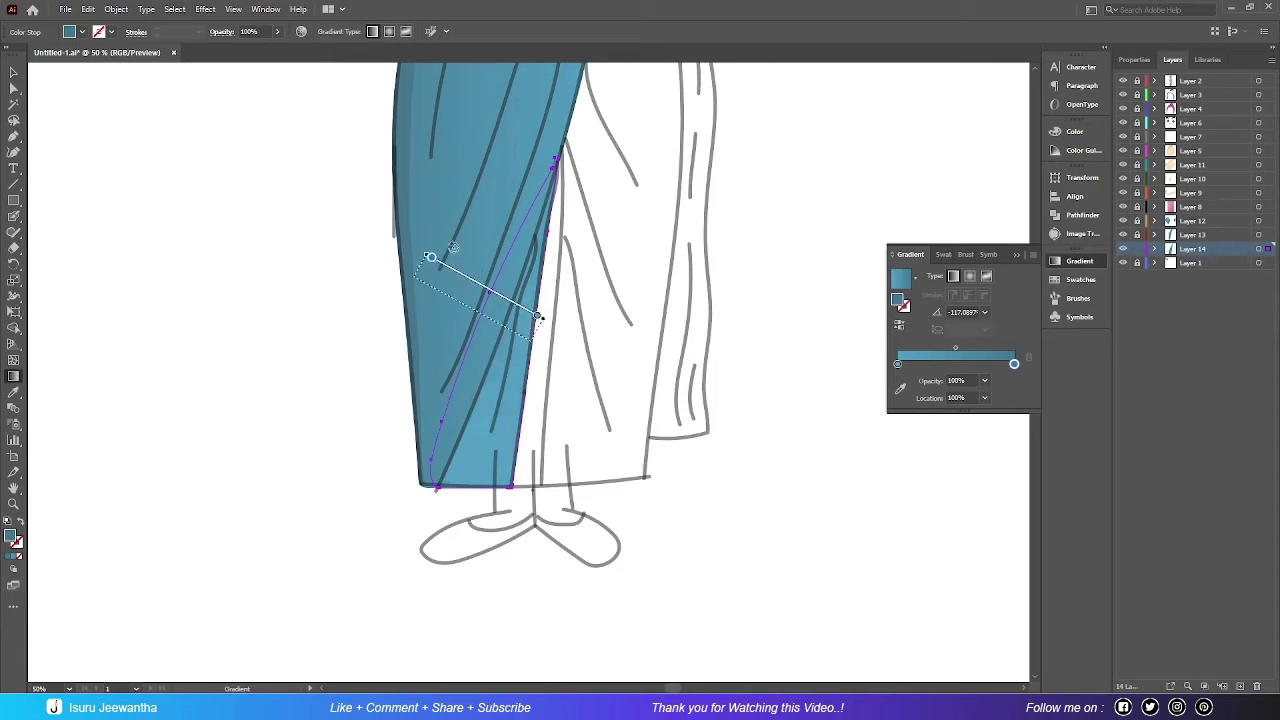
left_click_drag(529, 410, 497, 389)
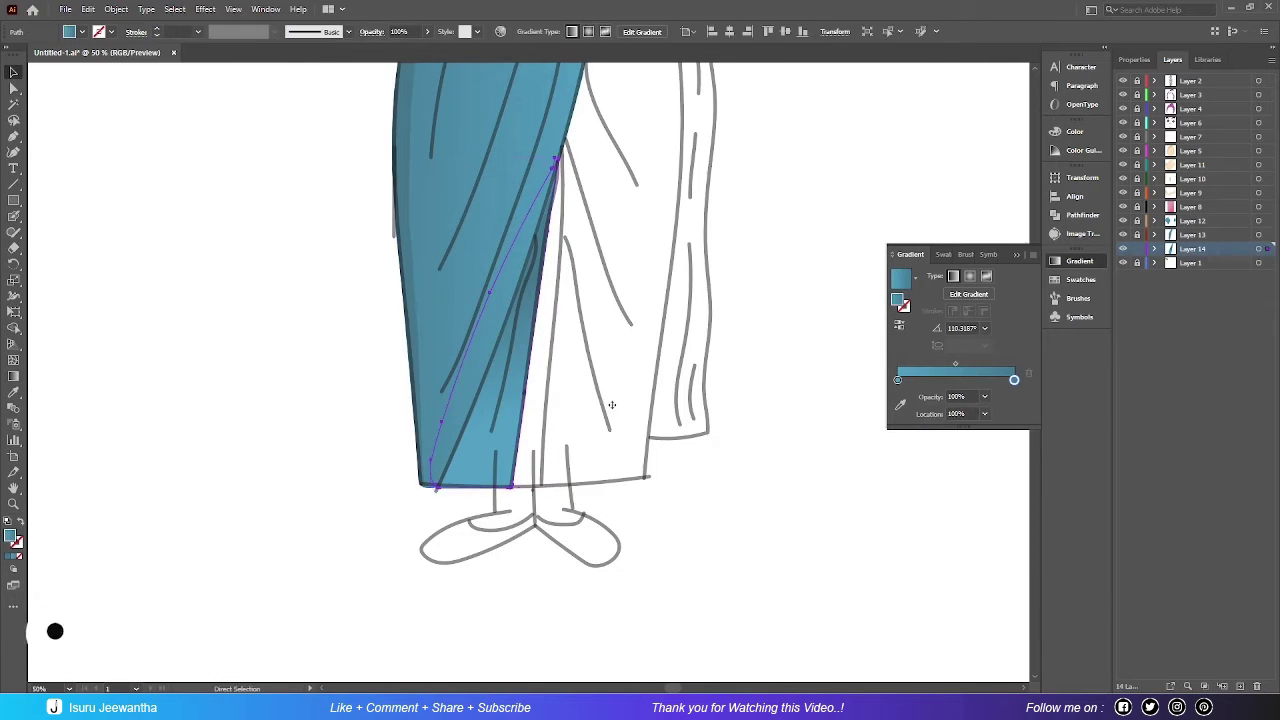
key("ctrl+0")
Step: Erase a strip up the drape's right edge and add a new layer for the inner fold
key("shift+e")
scroll(636, 261, "up", 3)
left_click_drag(445, 650, 630, 257)
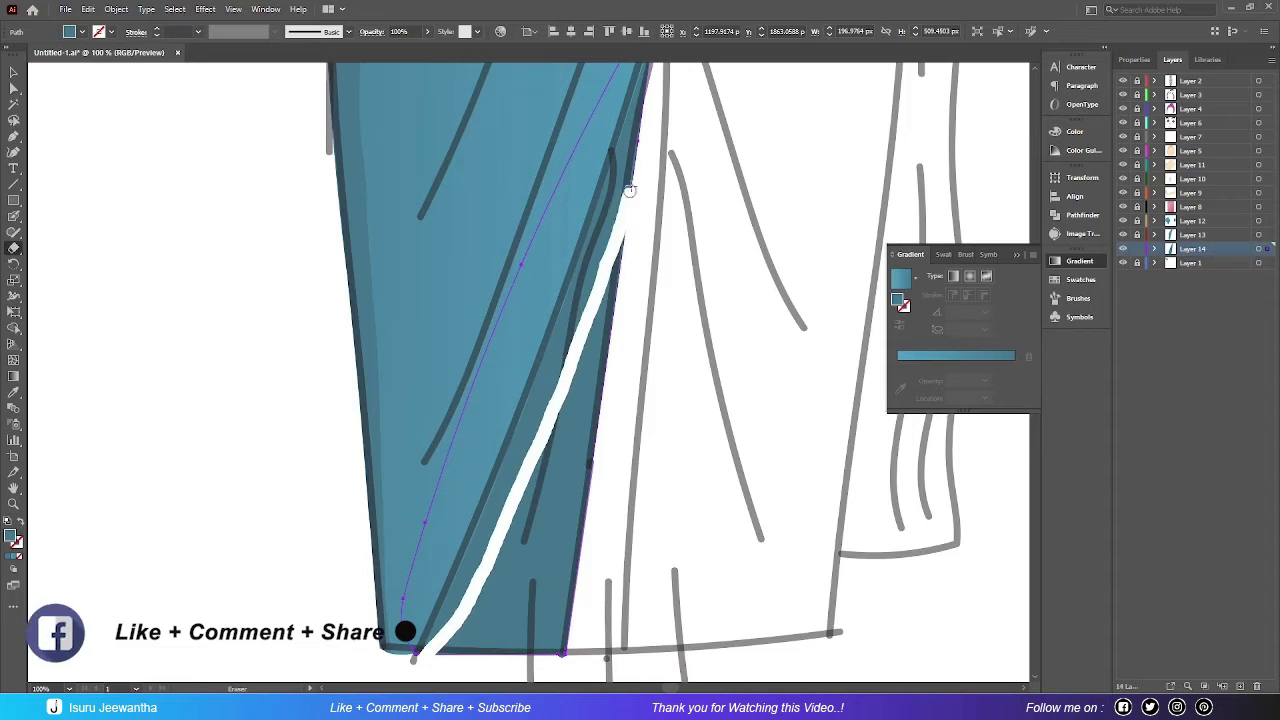
key("v")
left_click(663, 353)
key("ctrl+l")
scroll(663, 353, "down", 5)
scroll(663, 353, "right", 3)
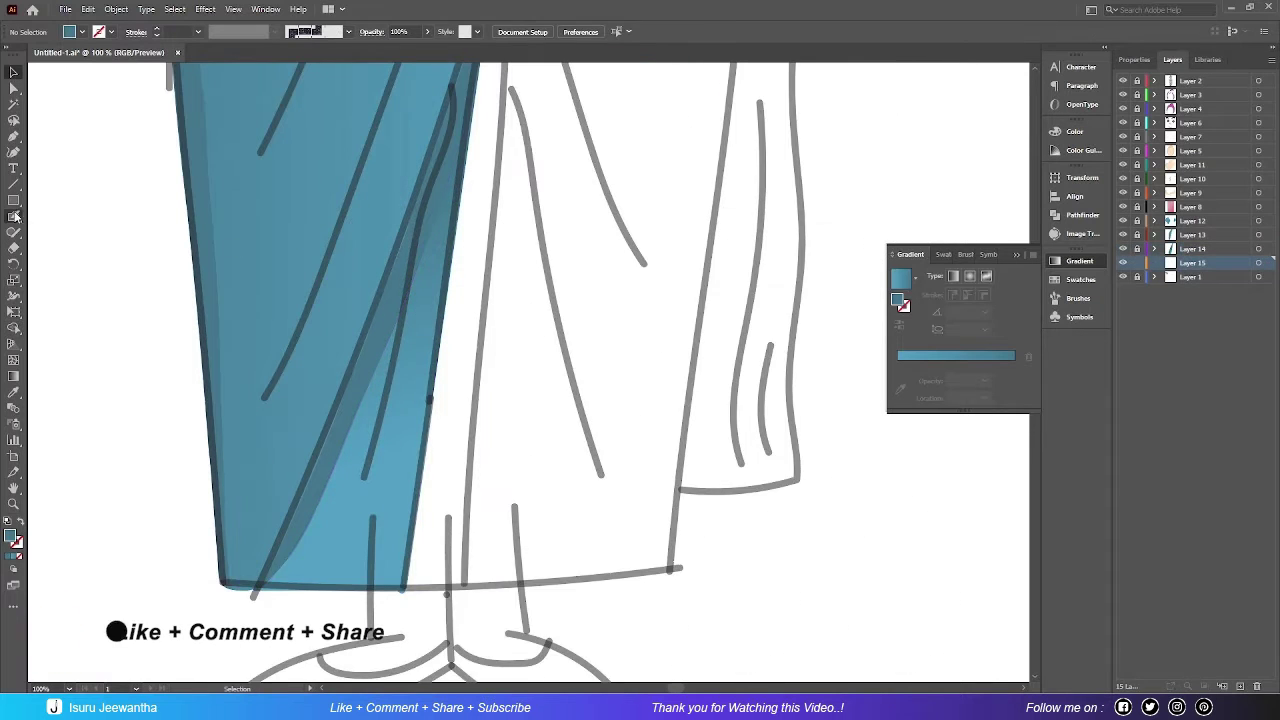
Step: Paint the inner fold shape in teal with the Blob Brush
key("shift+b")
left_click_drag(463, 585, 468, 552)
left_click_drag(494, 260, 508, 116)
scroll(505, 550, "up", 3)
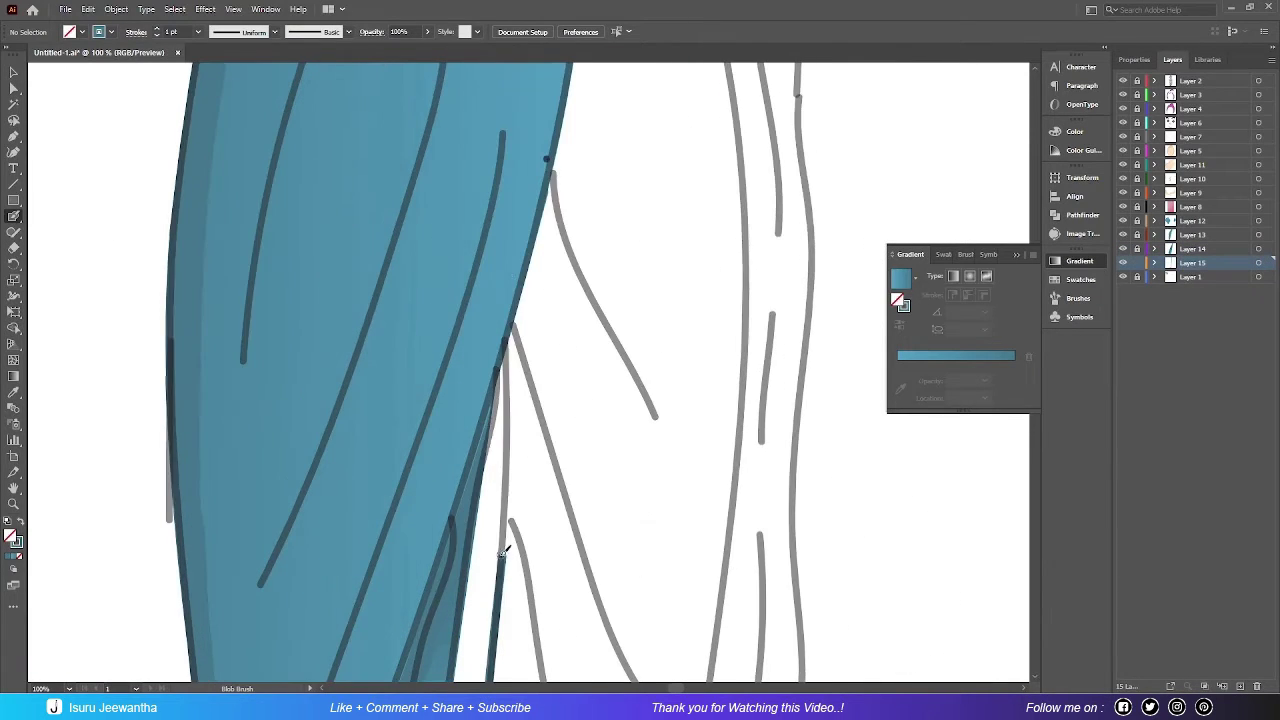
scroll(510, 370, "down", 3)
left_click_drag(376, 196, 380, 460)
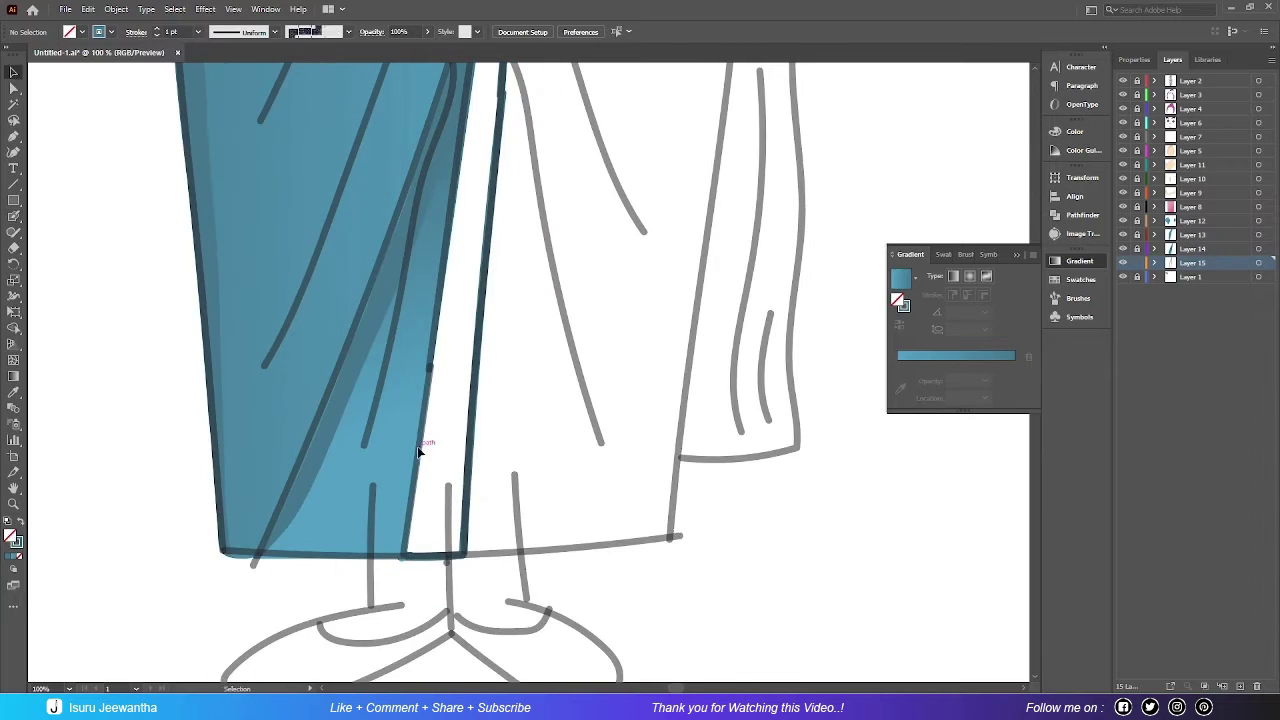
Step: Fill the fold with a gradient and adjust its direction
left_click(418, 452)
scroll(418, 452, "up", 2)
key("g")
scroll(420, 300, "down", 1)
left_click(420, 257)
left_click_drag(332, 101, 352, 263)
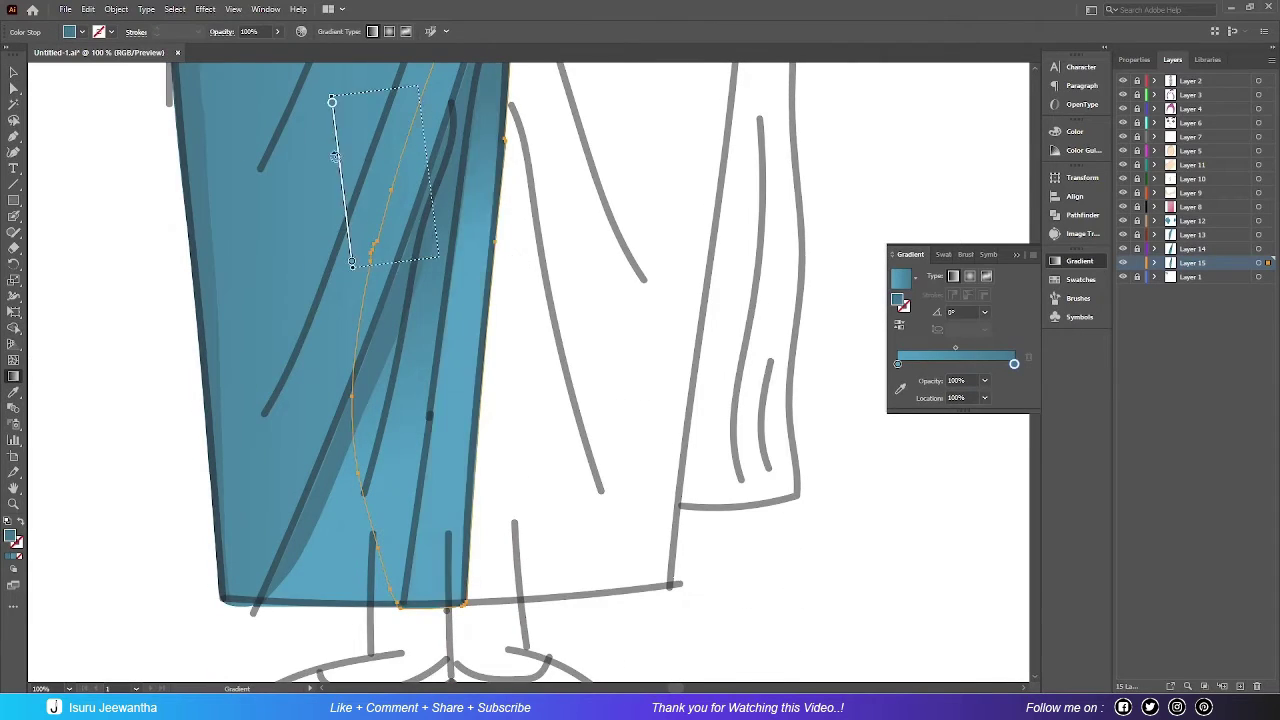
left_click_drag(363, 217, 434, 377)
mouse_move(371, 271)
left_mouse_down()
mouse_move(520, 375)
mouse_move(366, 360)
left_mouse_up()
left_click(13, 72)
Step: Erase a thin strip along the drape's right edge and add a new layer for the outline
key("g")
scroll(437, 371, "down", 1)
key("a")
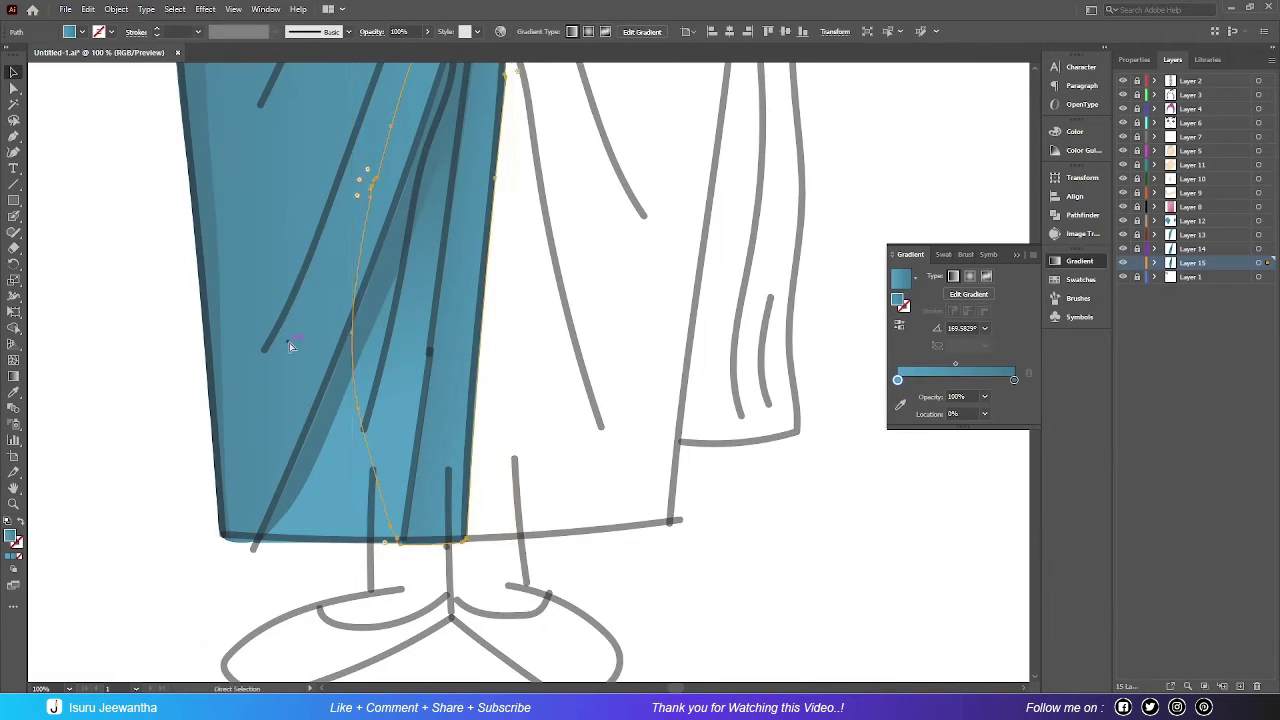
key("shift+e")
key("ctrl+plus")
scroll(508, 400, "down", 3)
left_click_drag(508, 428, 508, 371)
scroll(540, 300, "up", 3)
left_click_drag(573, 575, 644, 185)
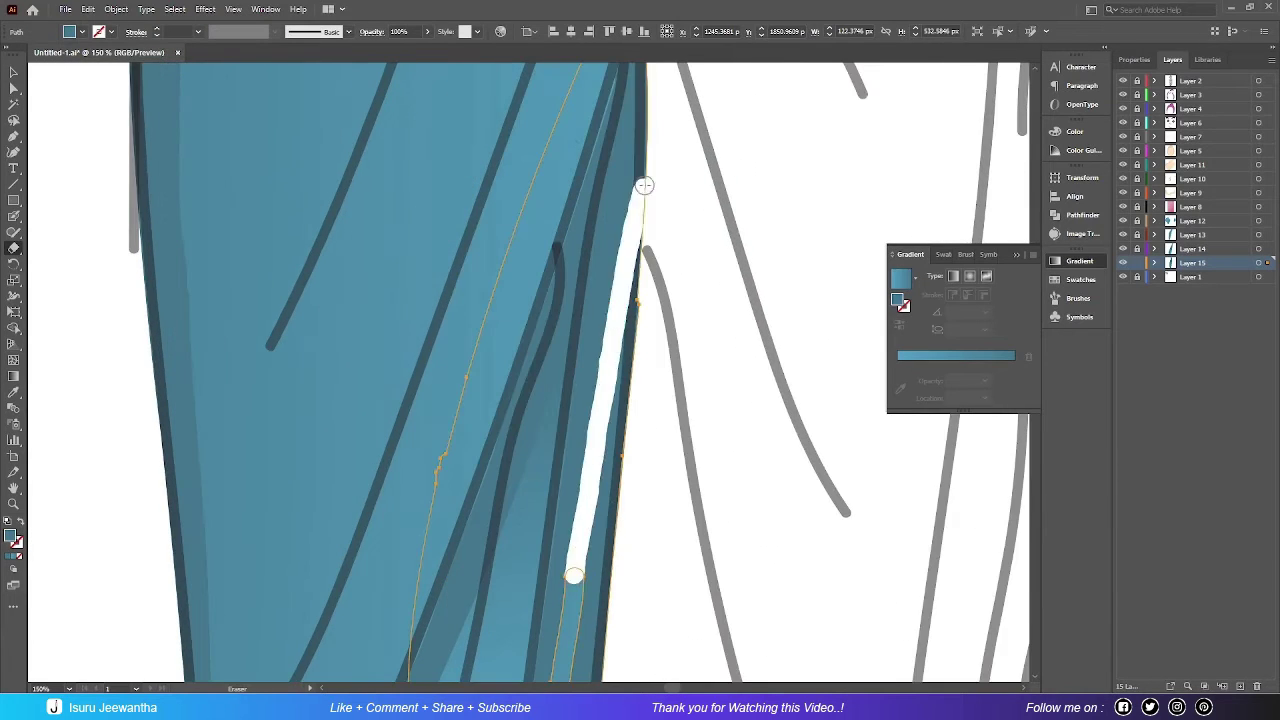
key("ctrl+0")
key("ctrl+l")
key("shift+b")
scroll(560, 350, "up", 2, "alt")
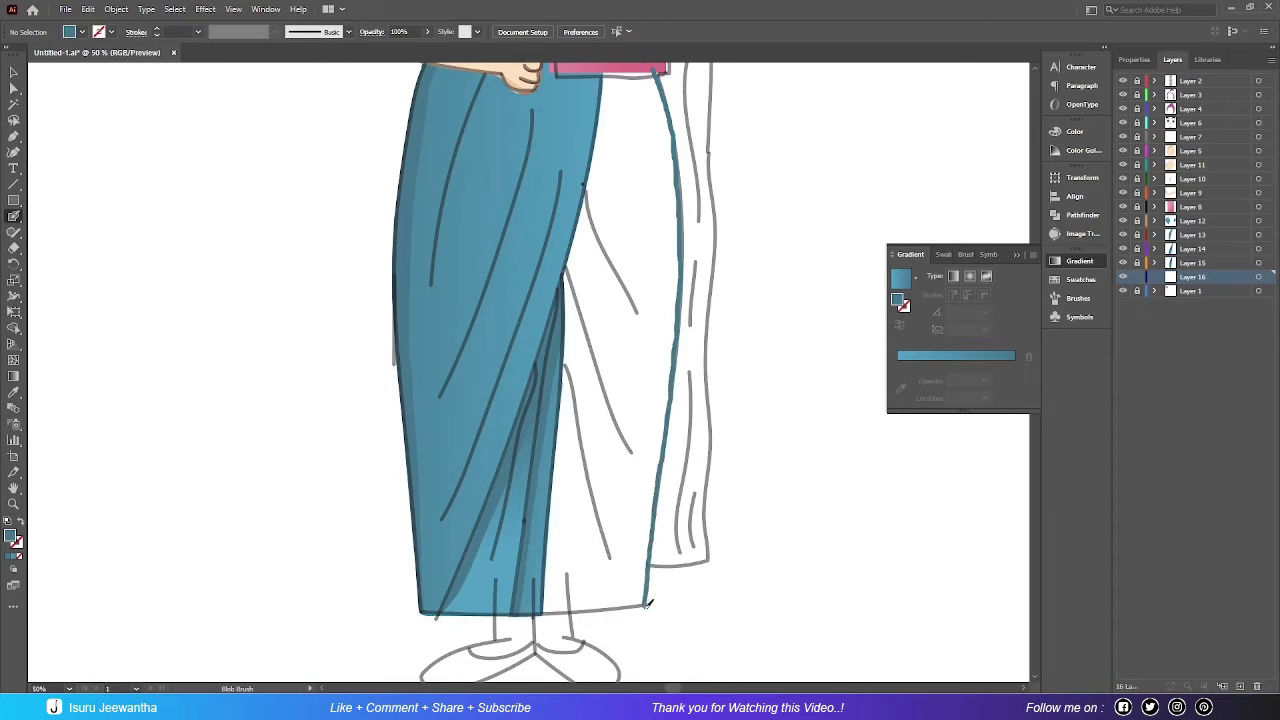
Step: Outline the front pleat panel in dark teal and give it a slightly tilted blue gradient
left_click_drag(647, 603, 612, 610)
scroll(530, 470, "down", 1, "alt")
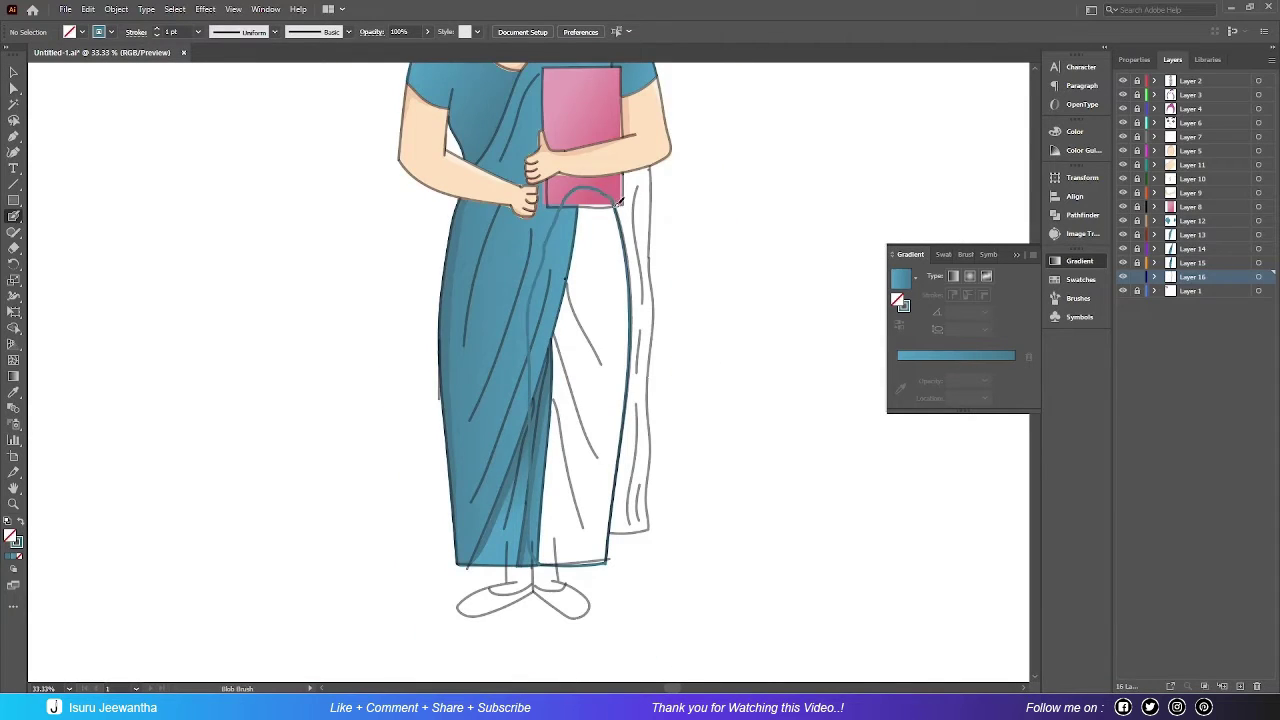
left_click_drag(619, 200, 619, 200)
key("v")
key("g")
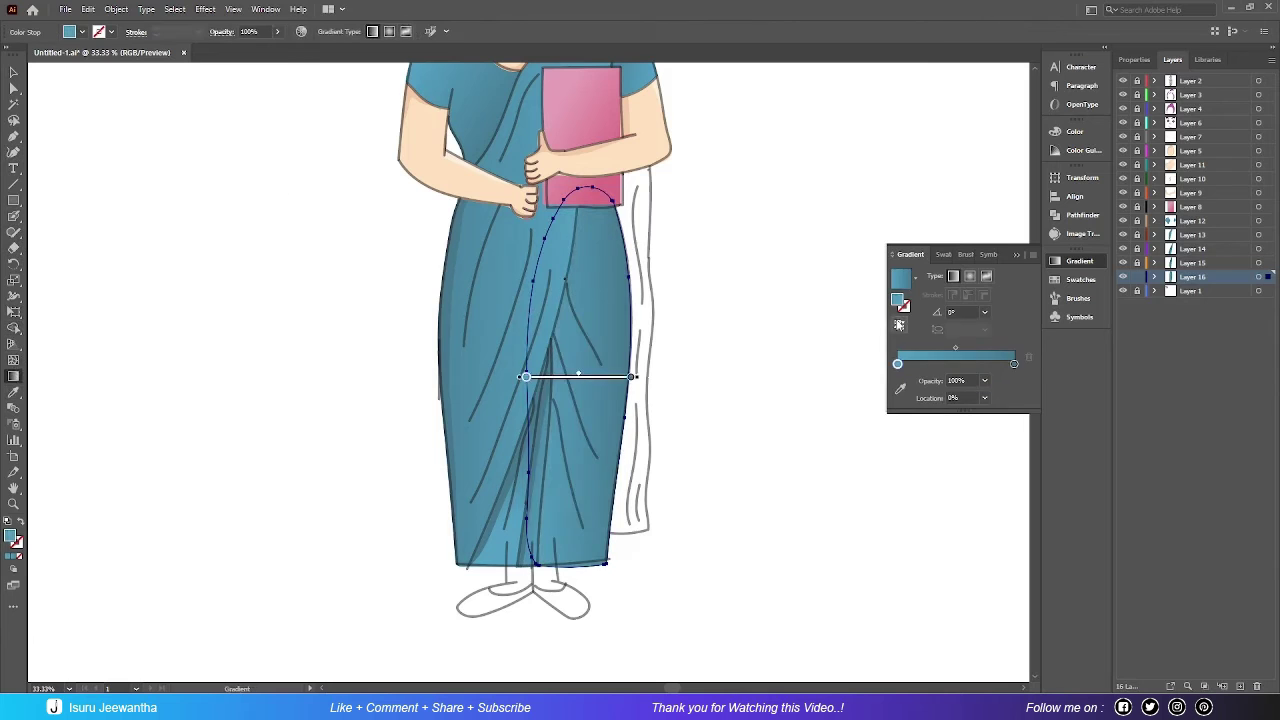
left_click_drag(631, 377, 630, 364)
key("v")
left_click(691, 229)
Step: Select the skirt shape and erase a strip off its edge
key("ctrl+0")
scroll(846, 192, "up", 2)
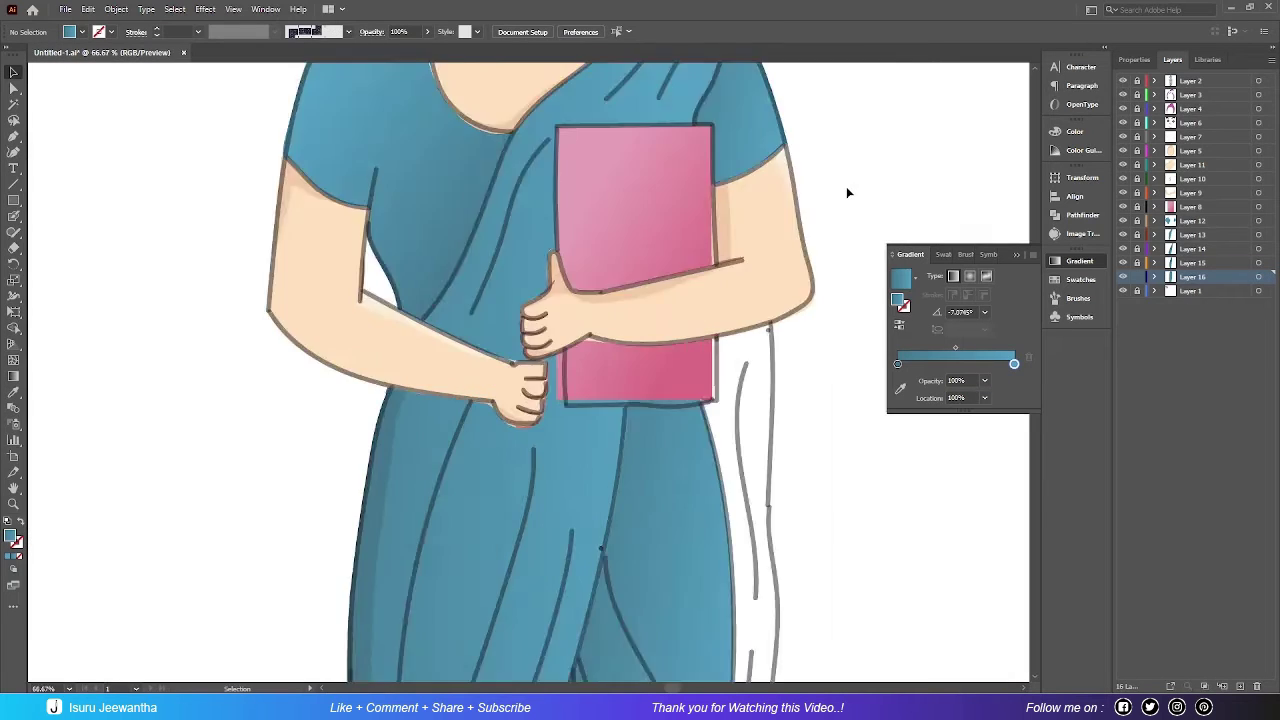
scroll(846, 193, "down", 5)
key("ctrl+0")
key("shift+e")
scroll(689, 411, "up", 3, "alt")
left_click(578, 118, "ctrl")
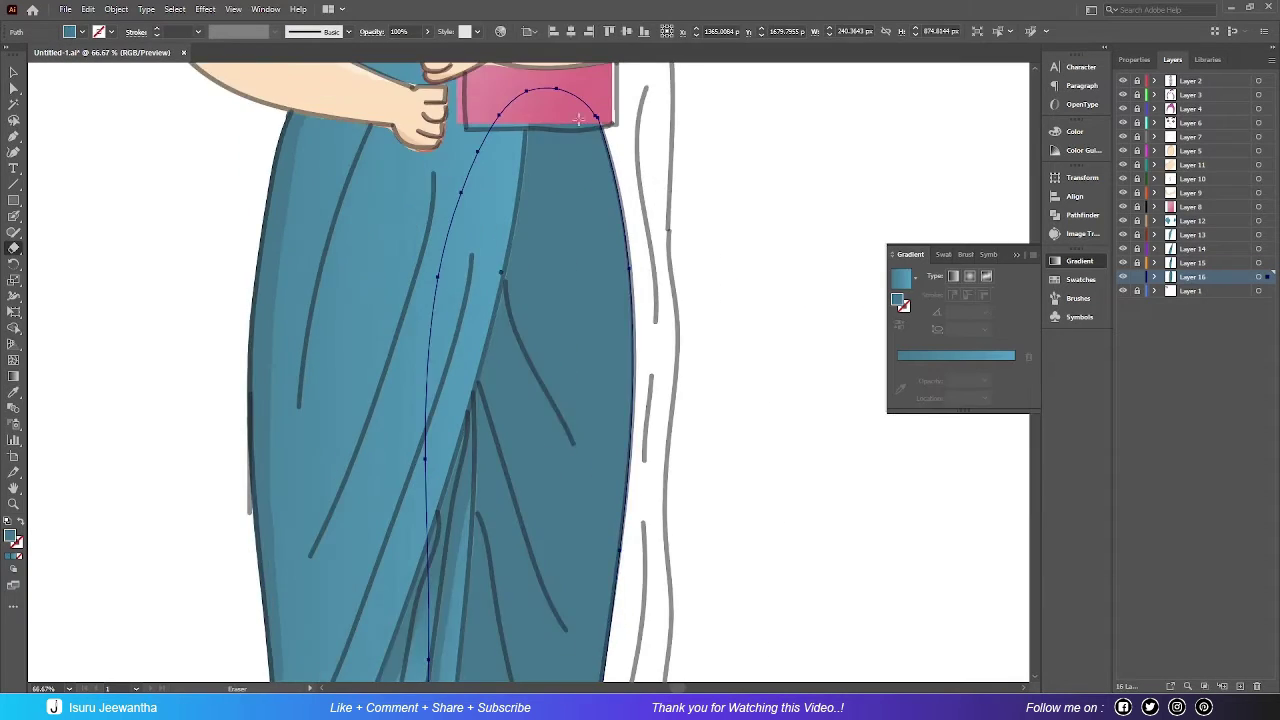
left_click_drag(484, 540, 484, 540)
scroll(484, 400, "down", 5)
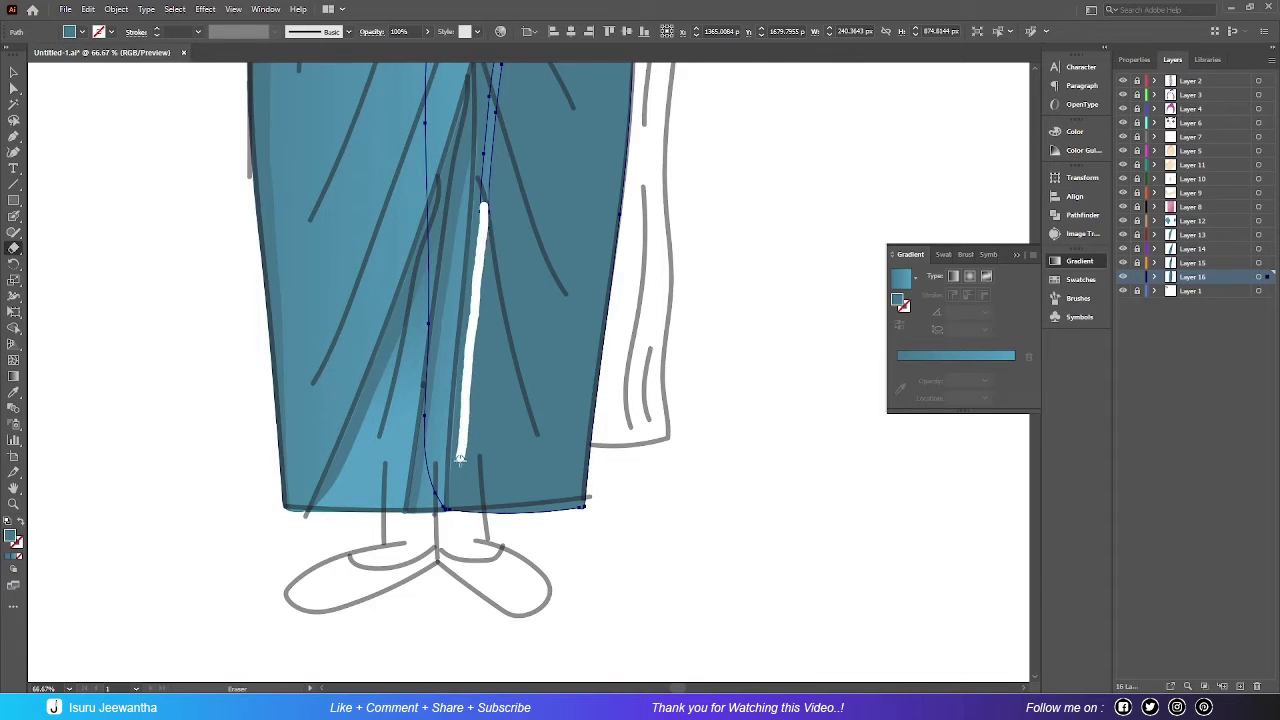
left_click_drag(460, 458, 460, 462)
Step: Paint a blue hanging drape down the skirt's right edge, redoing an overlong stroke
key("shift+b")
key("ctrl+0")
scroll(563, 420, "up", 3, "alt")
left_click_drag(596, 190, 600, 570)
scroll(600, 570, "up", 1)
key("ctrl+z")
mouse_move(598, 290)
left_mouse_down()
mouse_move(598, 566)
mouse_move(601, 403)
left_mouse_up()
scroll(598, 566, "down", 3)
Step: Merge the hanging drape and give it a blue gradient tilted about -7°
key("ctrl+minus")
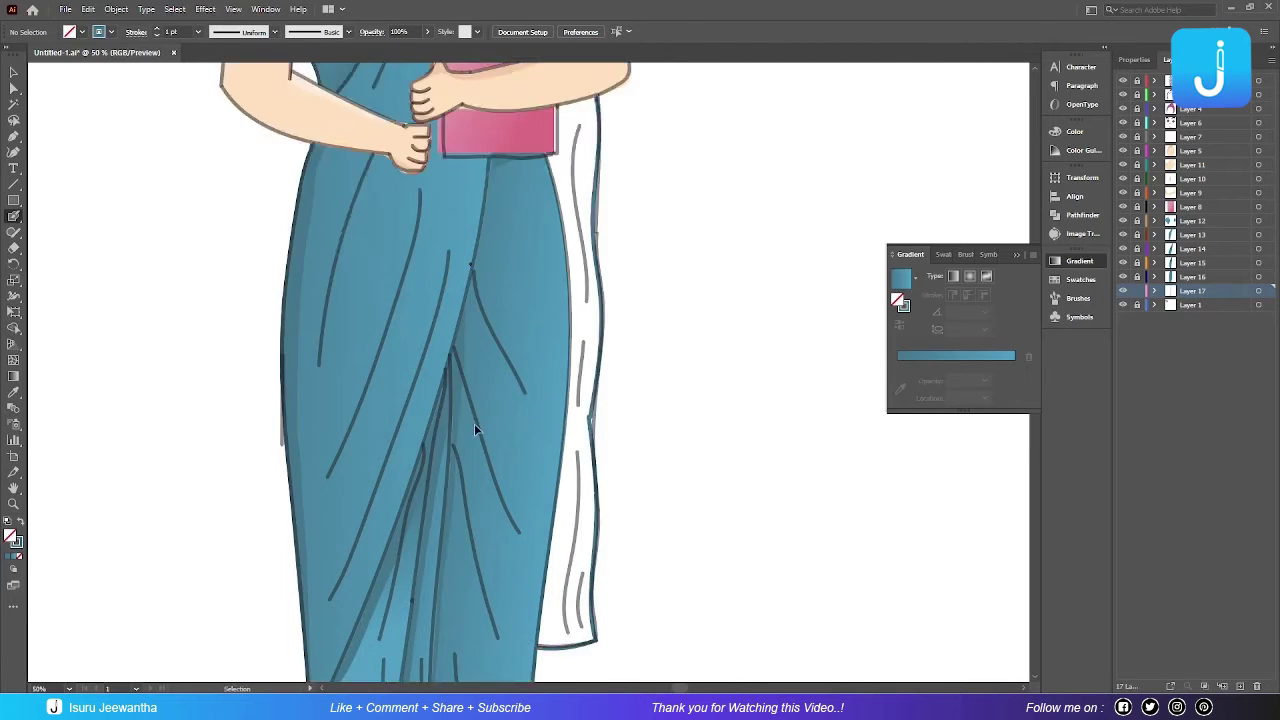
key("shift+m")
key("g")
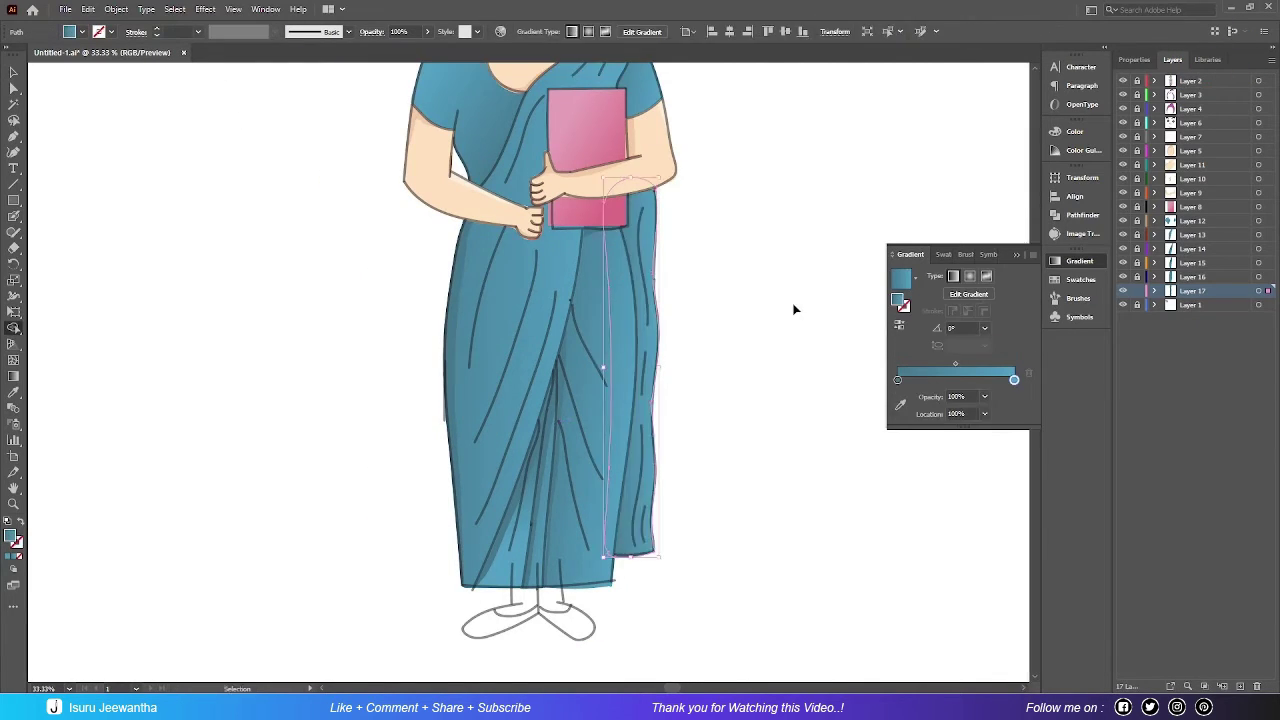
key("ctrl+0")
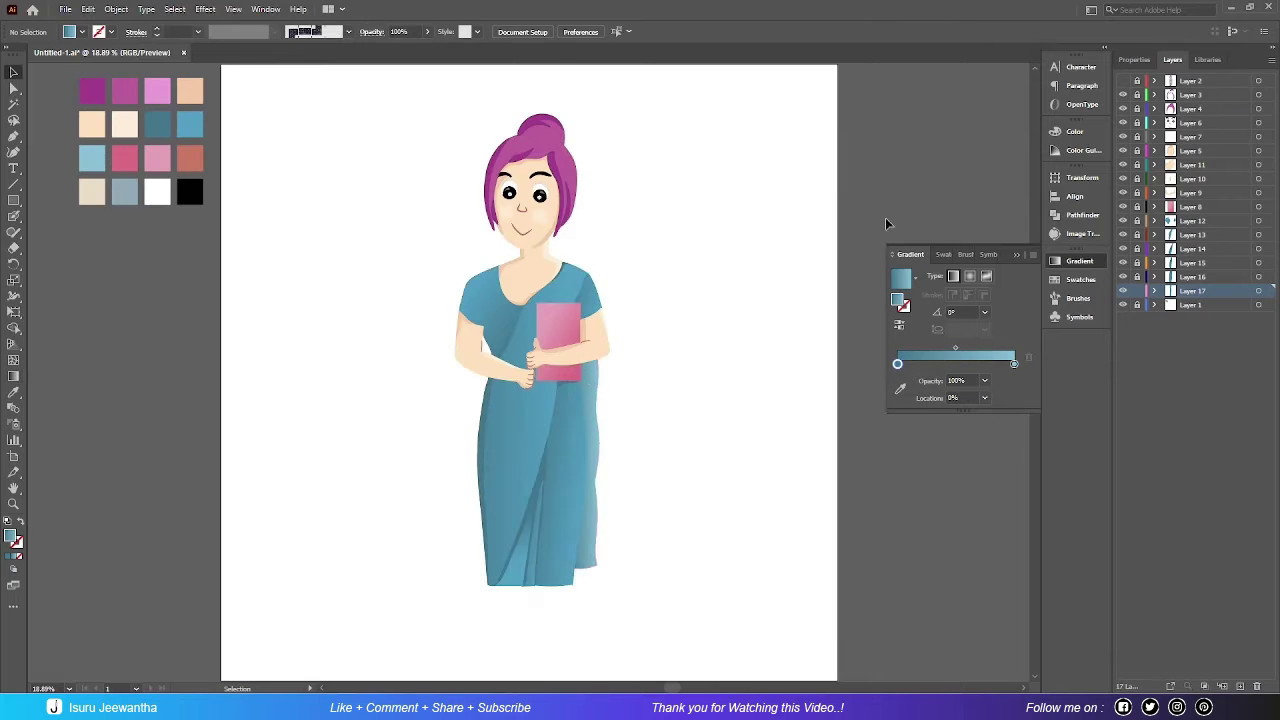
left_click_drag(600, 460, 602, 465)
key("v")
left_click(617, 553)
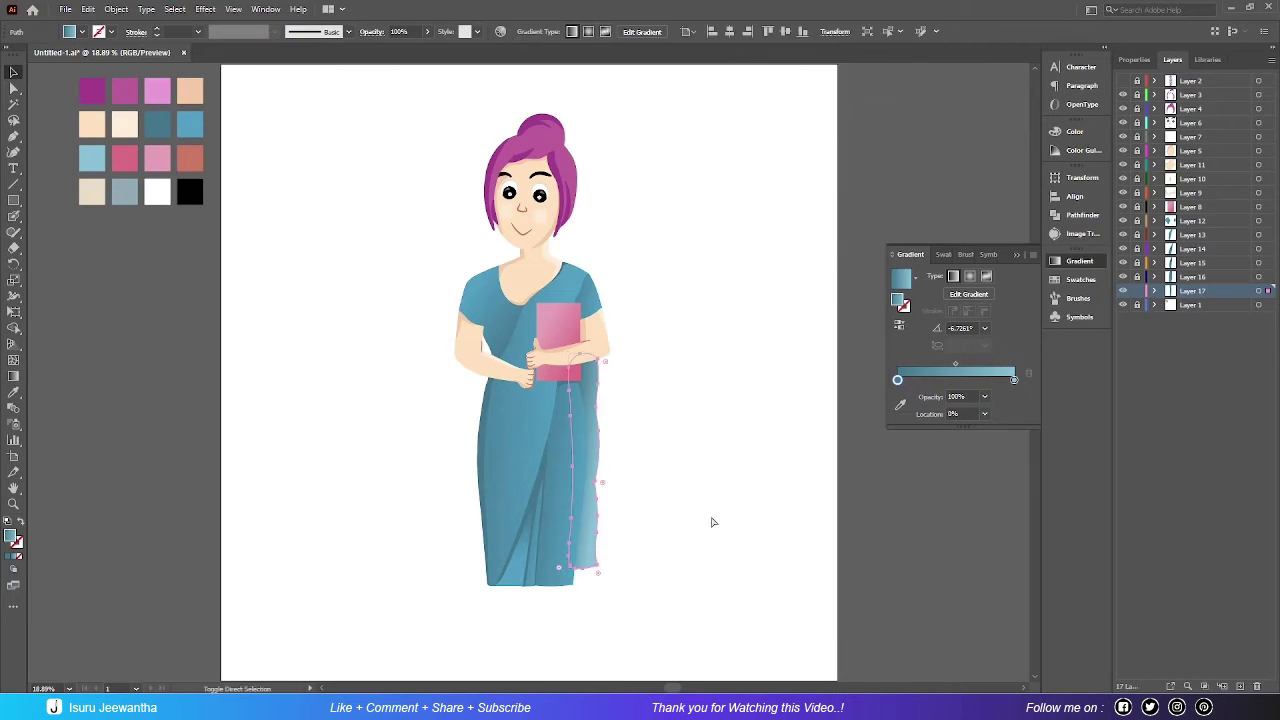
Step: Erase a strip from the drape's edge and deselect everything
key("ctrl+plus")
key("ctrl+plus")
key("ctrl+plus")
key("shift+e")
left_click_drag(540, 345, 550, 470)
scroll(550, 470, "down", 5)
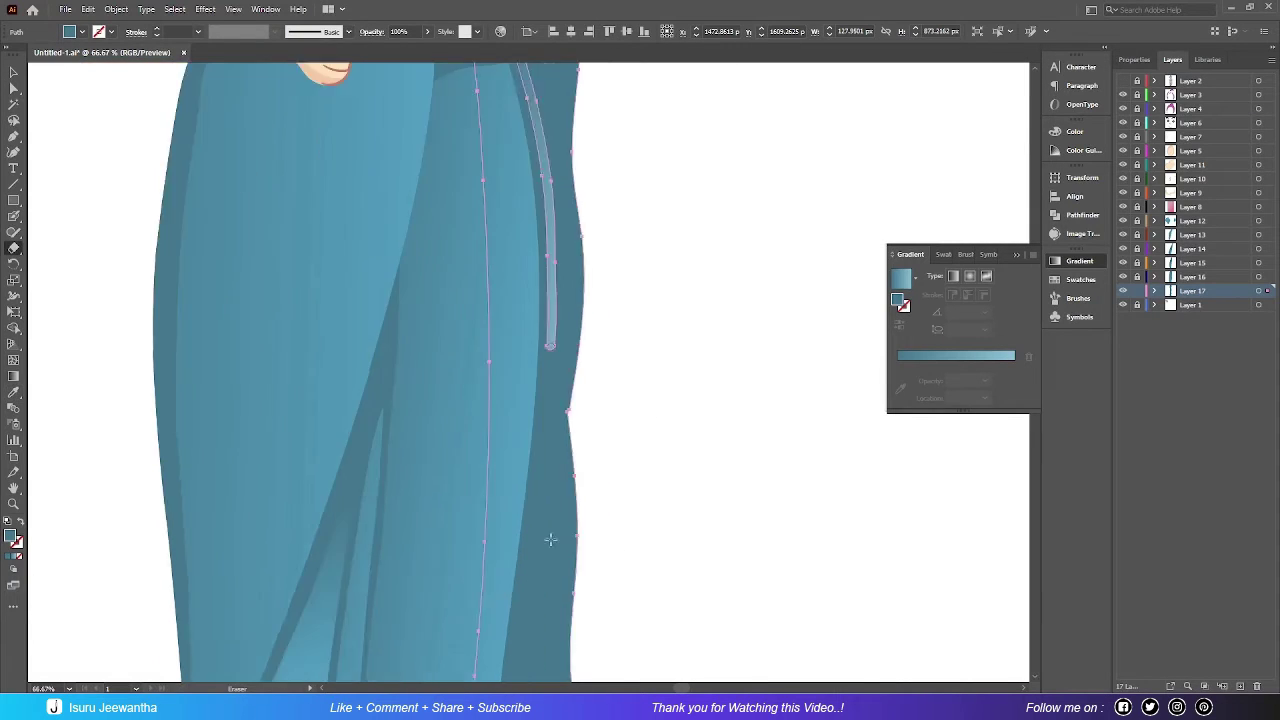
left_click_drag(548, 235, 534, 412)
left_click_drag(506, 604, 506, 606)
key("v")
key("ctrl+shift+a")
key("ctrl+0")
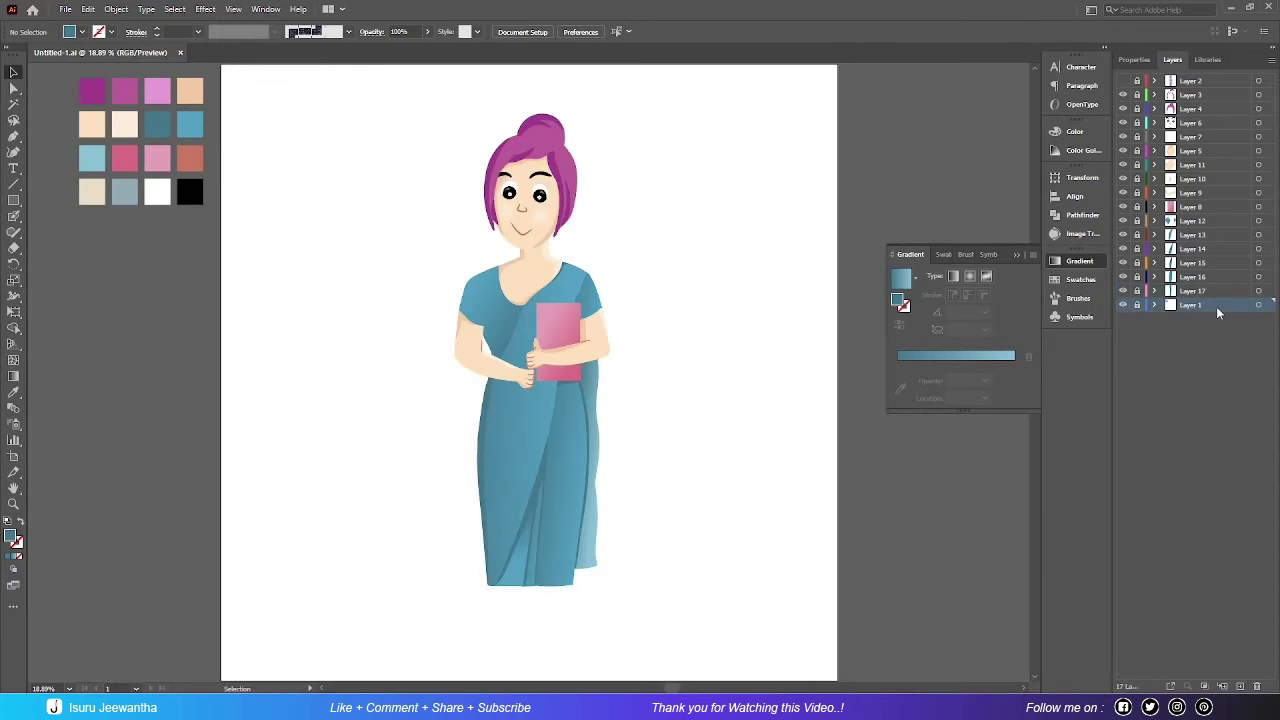
Step: Select both feet outlines and fill them blue as slippers with Shape Builder
key("shift+b")
key("ctrl+plus")
key("ctrl+plus")
key("ctrl+plus")
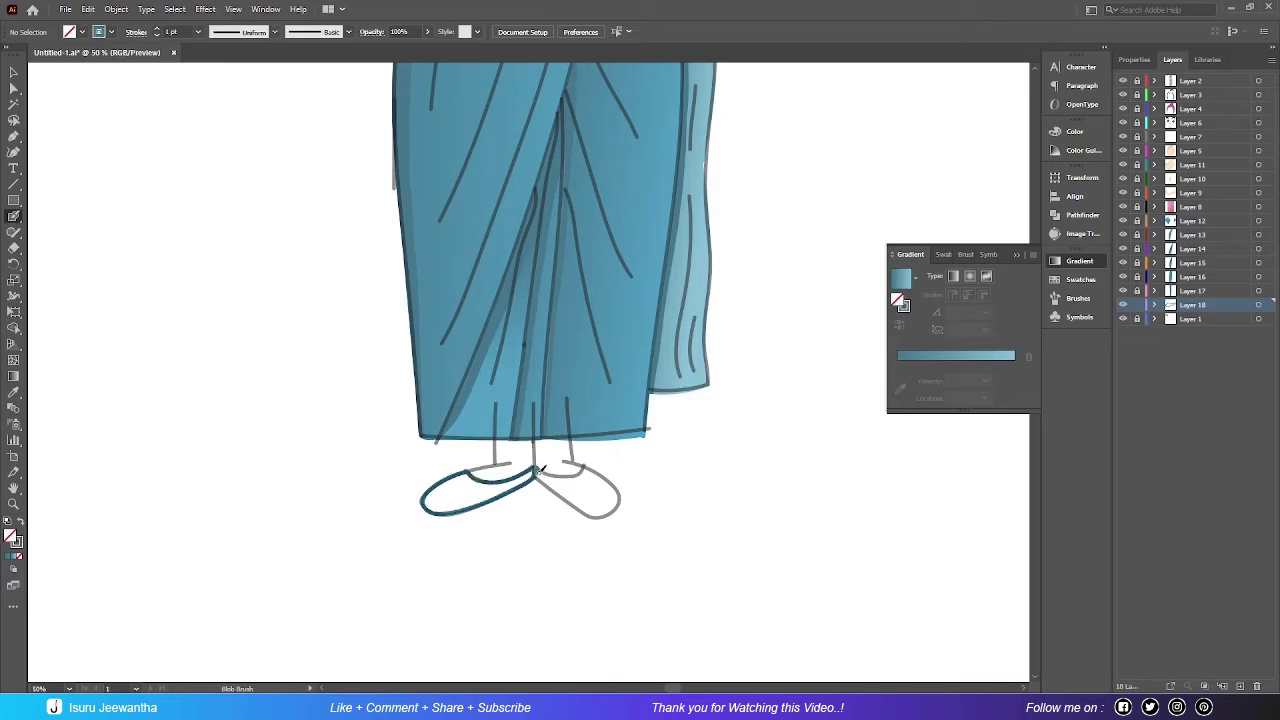
left_click_drag(400, 450, 640, 530)
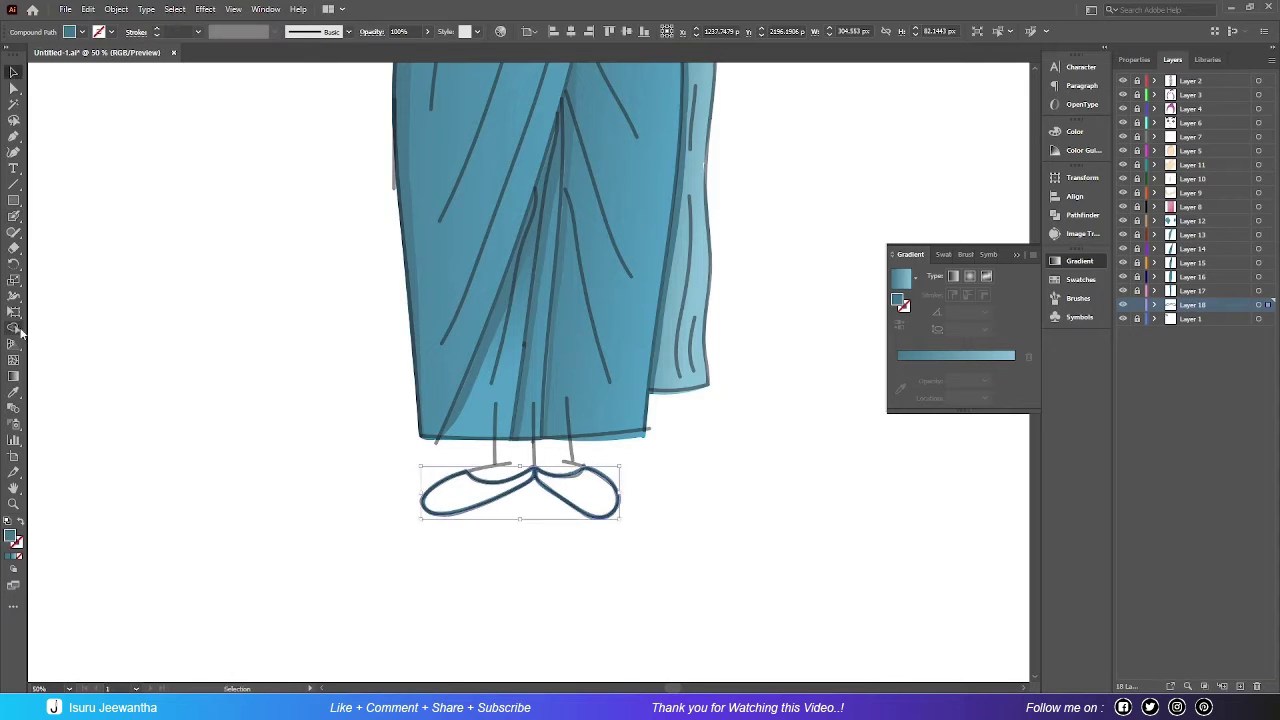
key("shift+x")
key("shift+m")
key("v")
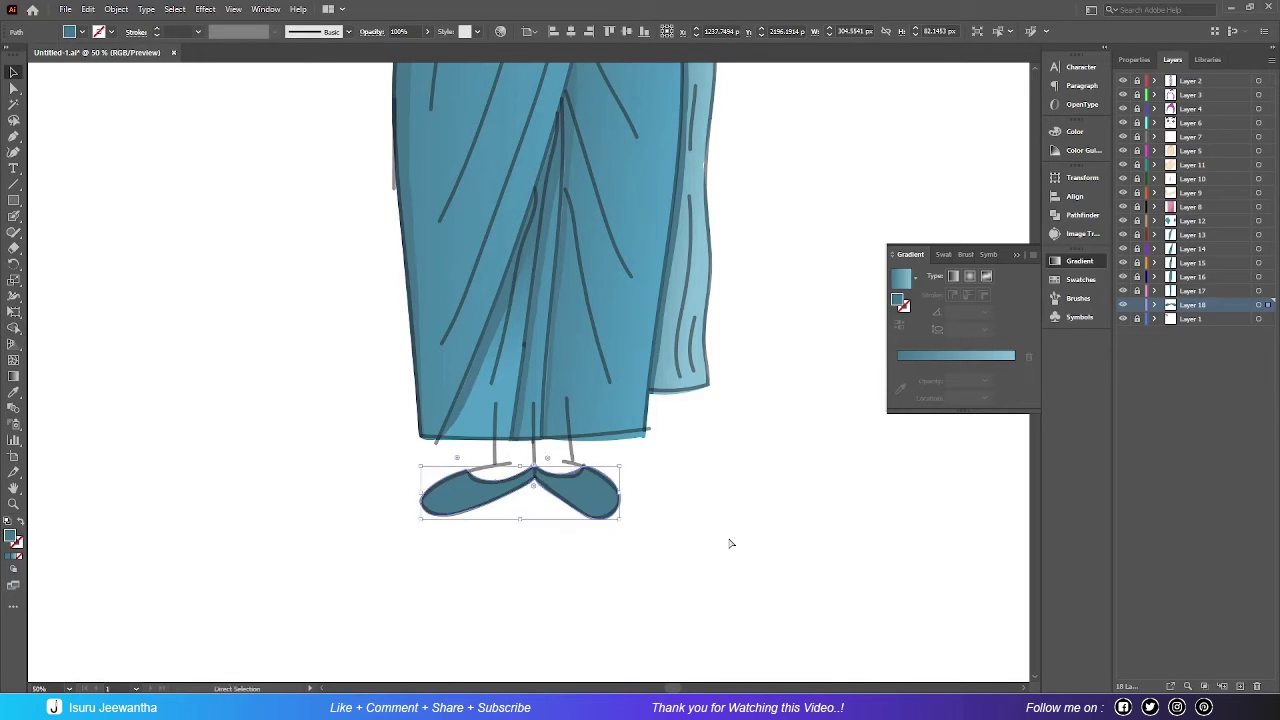
key("ctrl+0")
key("shift+e")
Step: Erase a strip along the bottom of each slipper to form darker soles
key("ctrl+plus")
key("ctrl+plus")
key("ctrl+plus")
left_click_drag(509, 363, 336, 404)
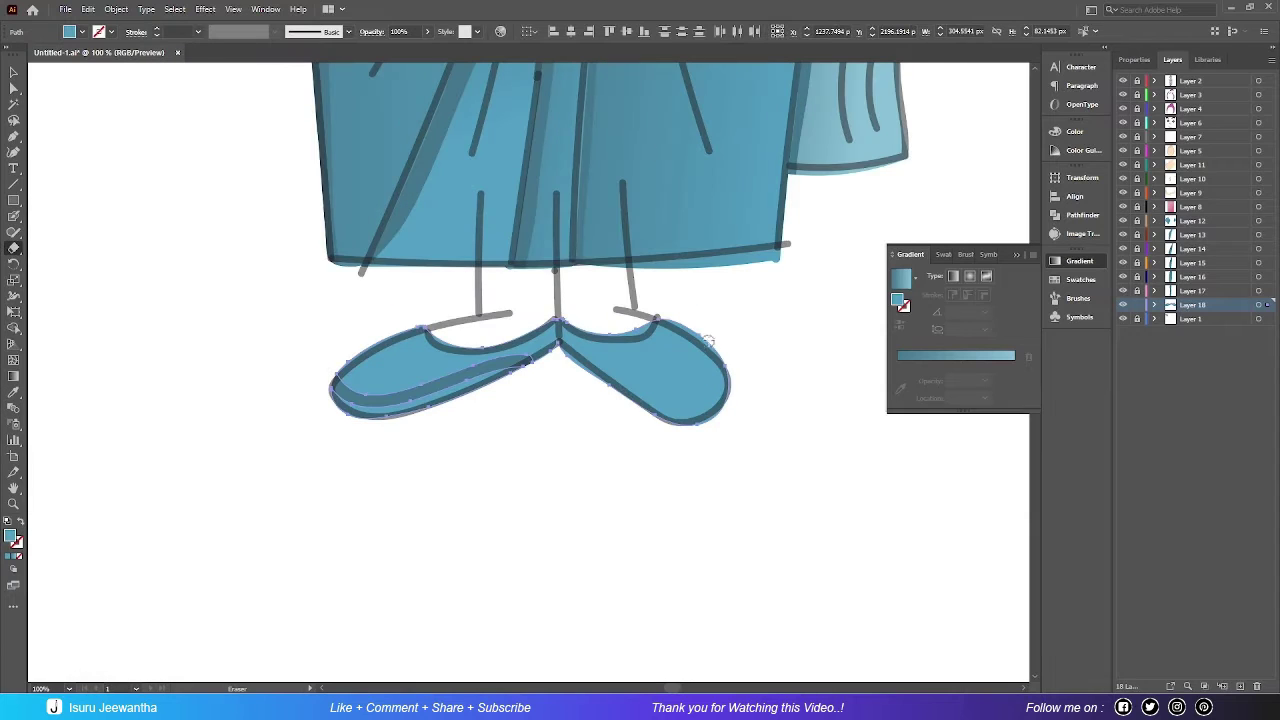
left_click_drag(712, 340, 640, 416)
key("v")
key("ctrl+shift+a")
Step: On a new layer, Blob Brush peach legs between the saree hem and slippers
key("ctrl+l")
key("ctrl+0")
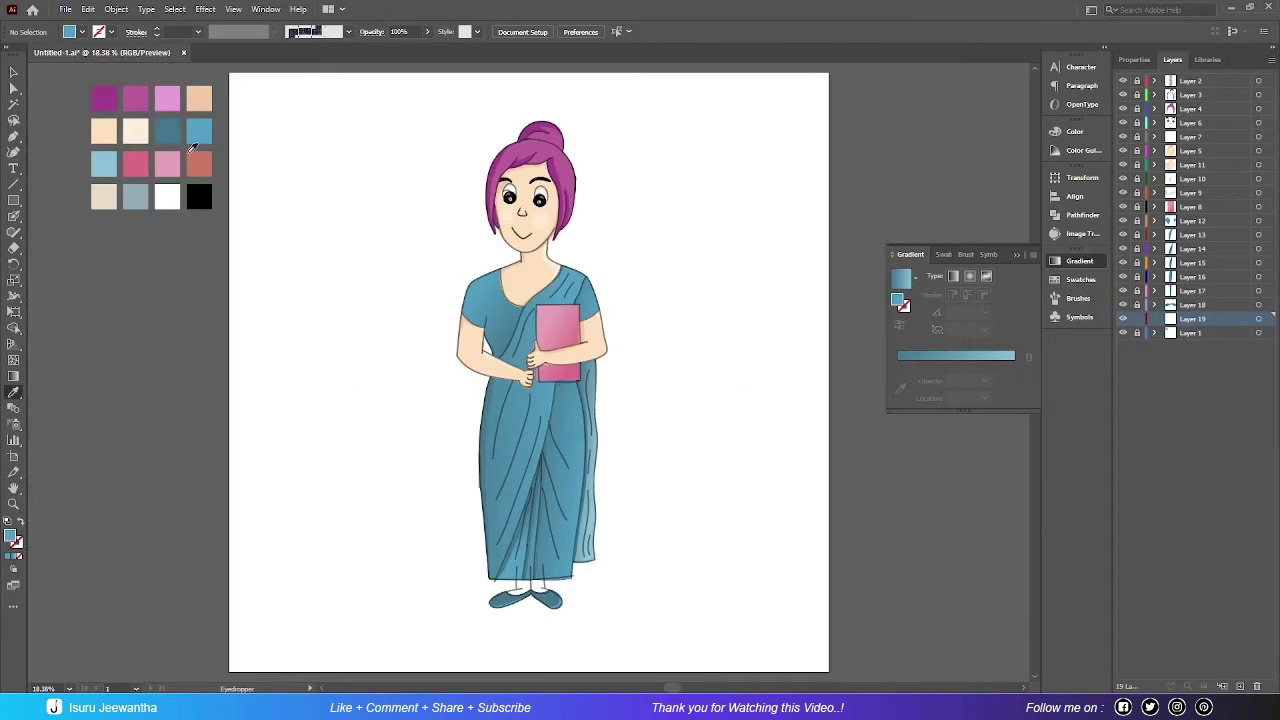
left_click(196, 173)
key("shift+b")
key("ctrl+plus")
key("ctrl+plus")
key("ctrl+plus")
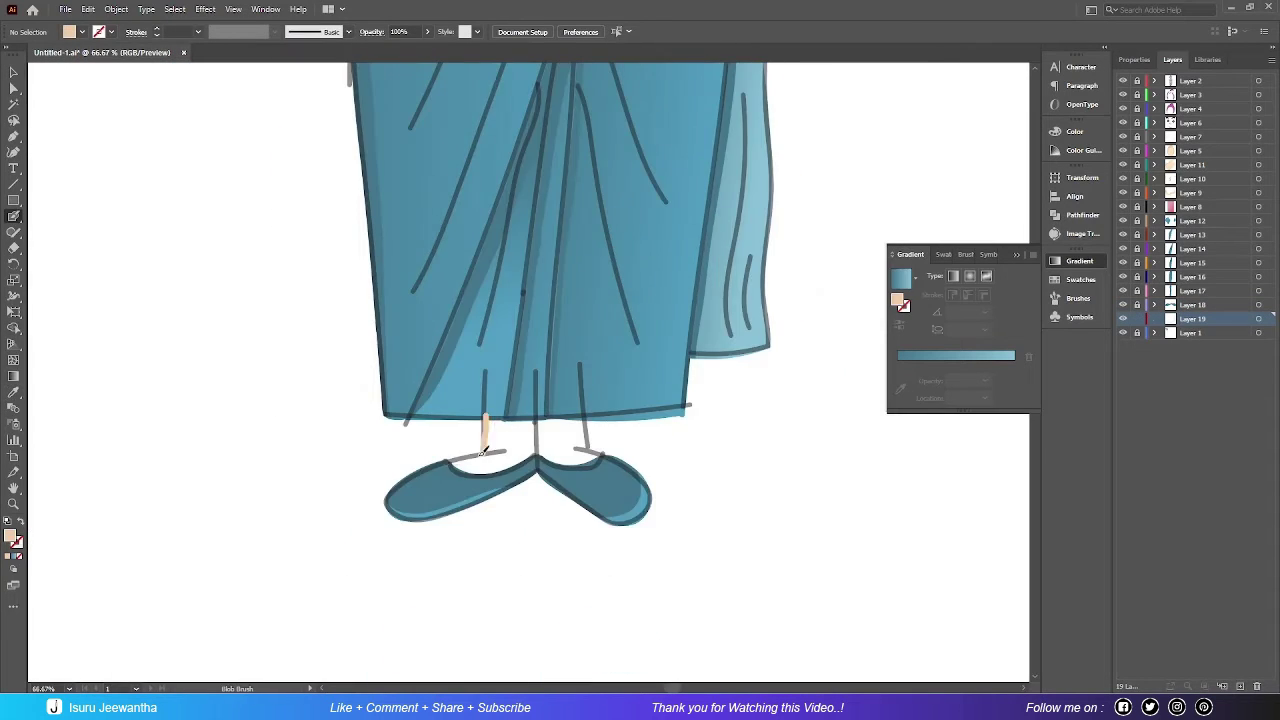
key("shift+x")
left_click_drag(482, 452, 448, 467)
left_click_drag(588, 414, 484, 410)
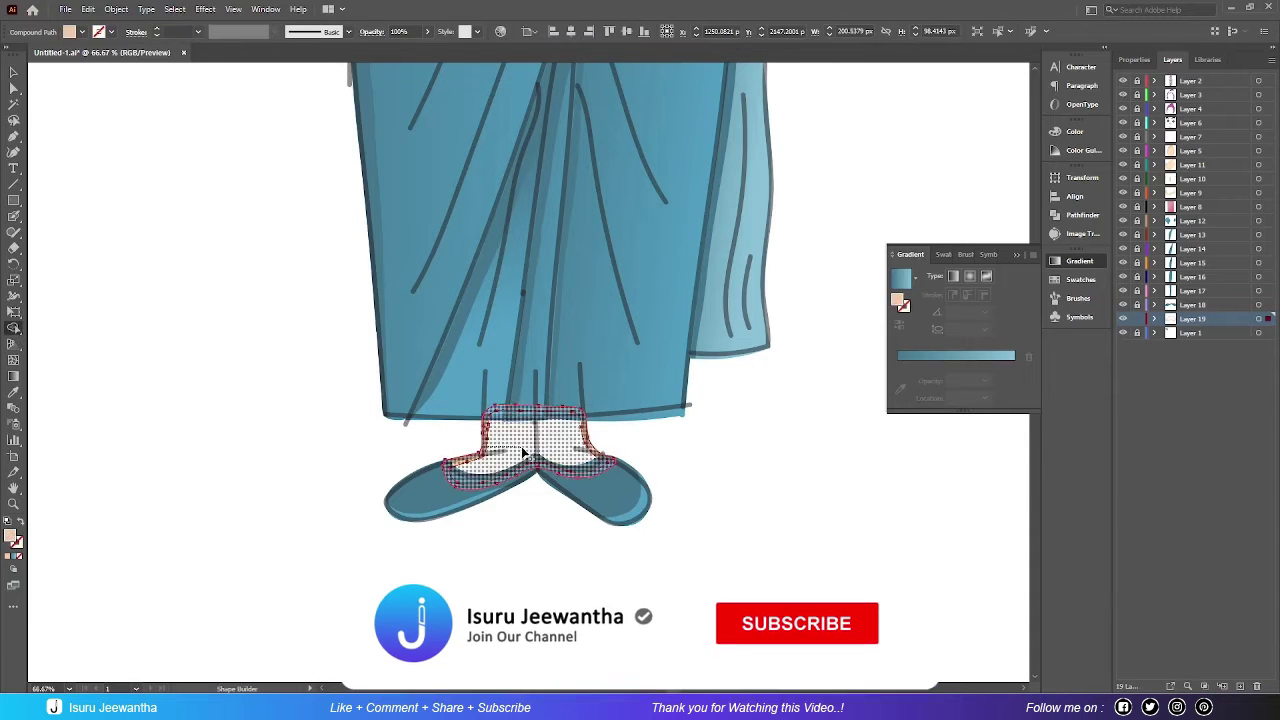
key("shift+e")
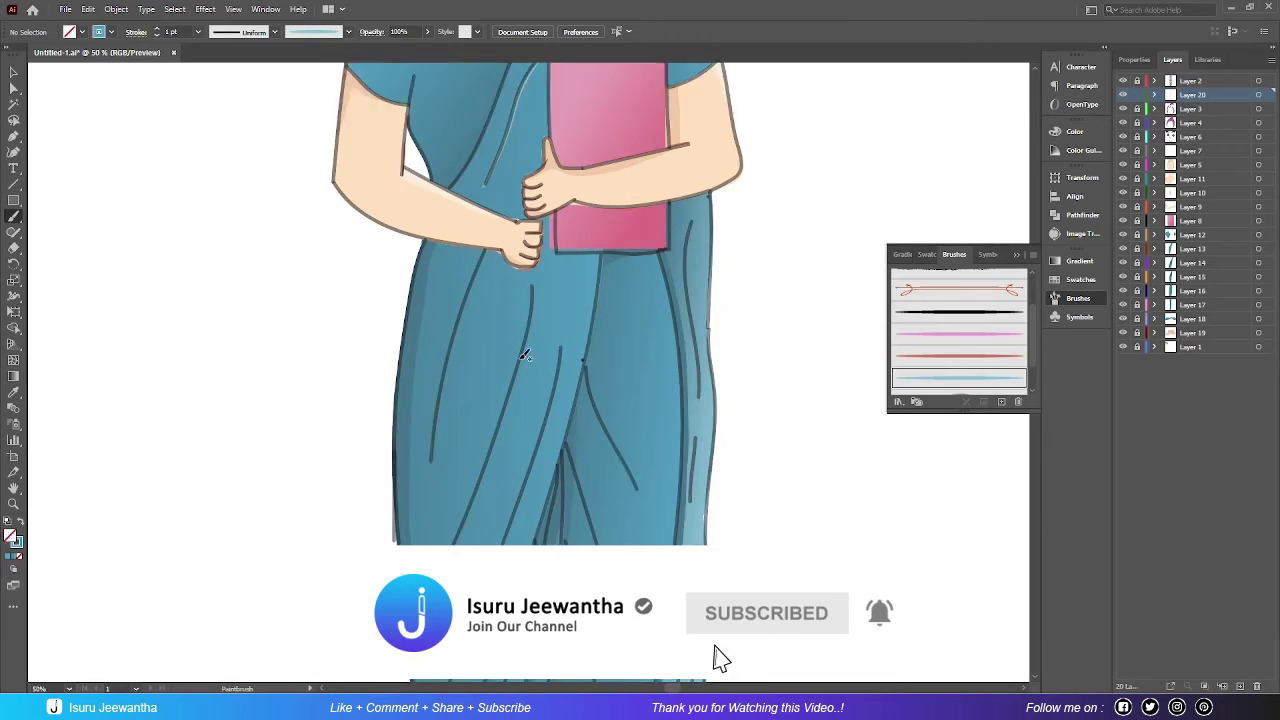
Step: Hide the line-art layer to check the pale blue fold highlights on the saree pleats
scroll(565, 149, "down", 3)
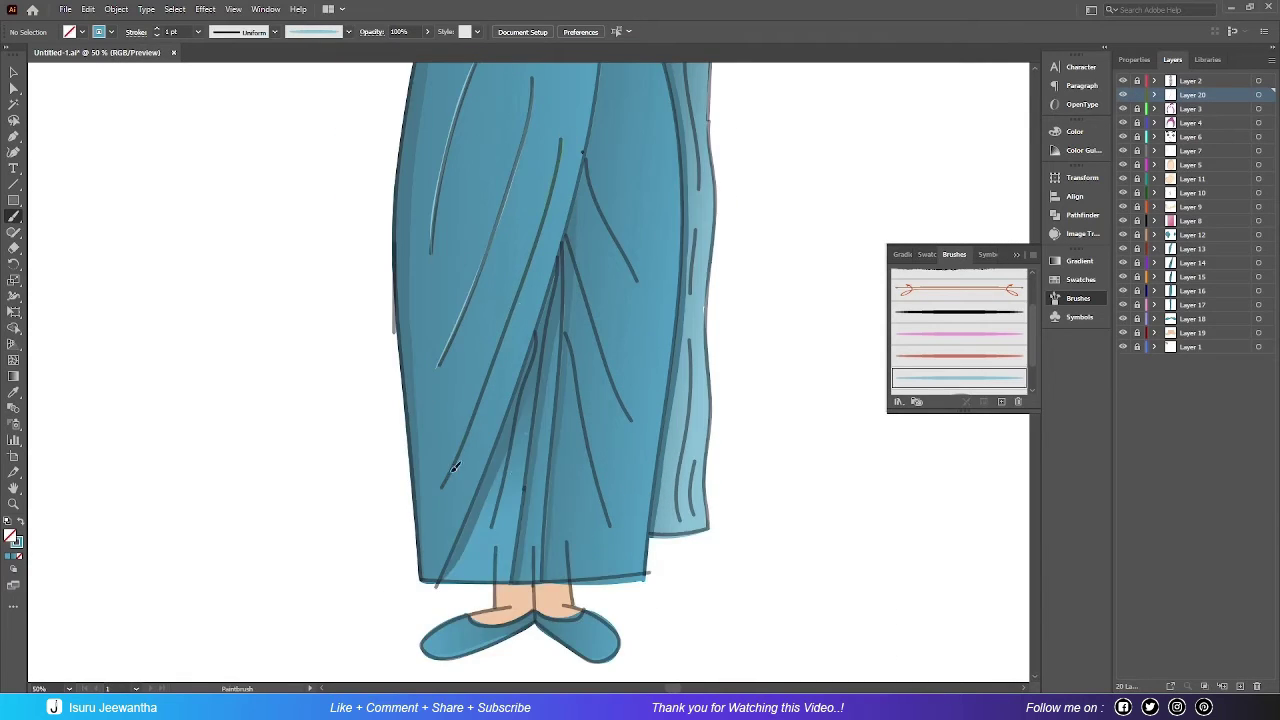
scroll(454, 467, "up", 3)
scroll(541, 379, "down", 2)
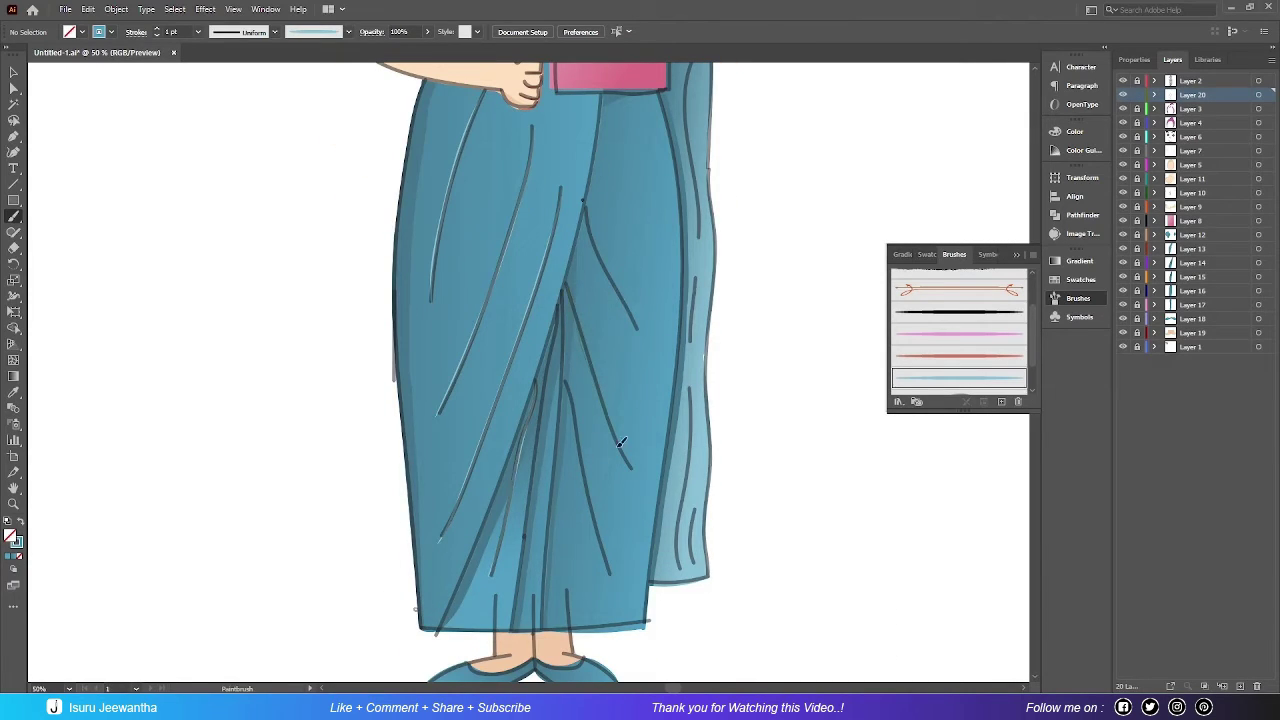
left_click(1122, 81)
scroll(714, 207, "up", 2)
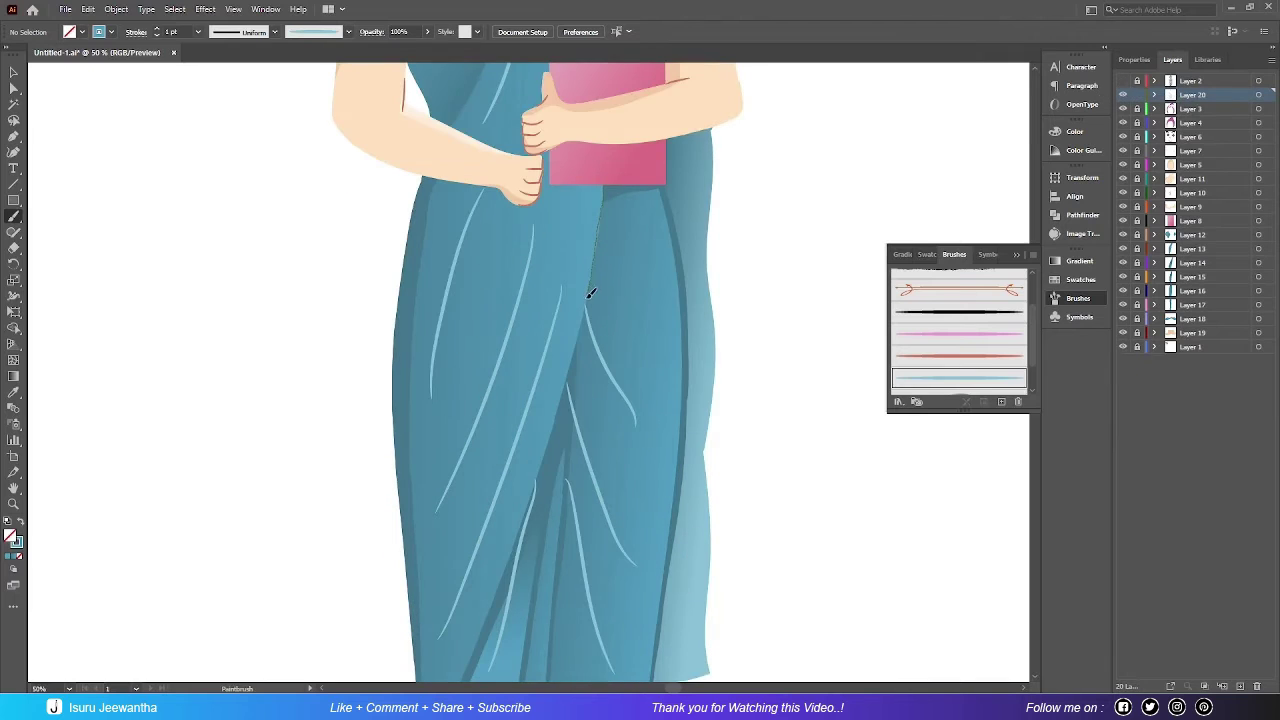
scroll(580, 530, "up", 1)
scroll(600, 460, "down", 2)
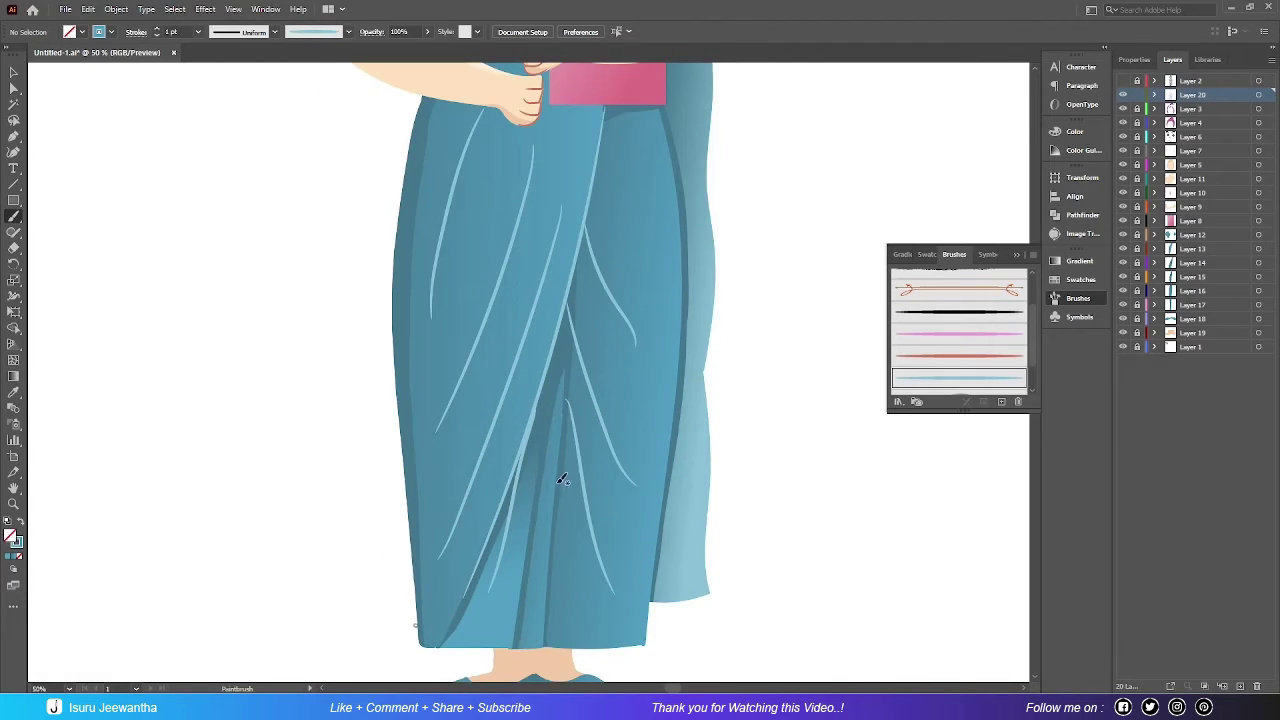
scroll(714, 380, "up", 2)
scroll(714, 380, "up", 4)
scroll(668, 334, "down", 3)
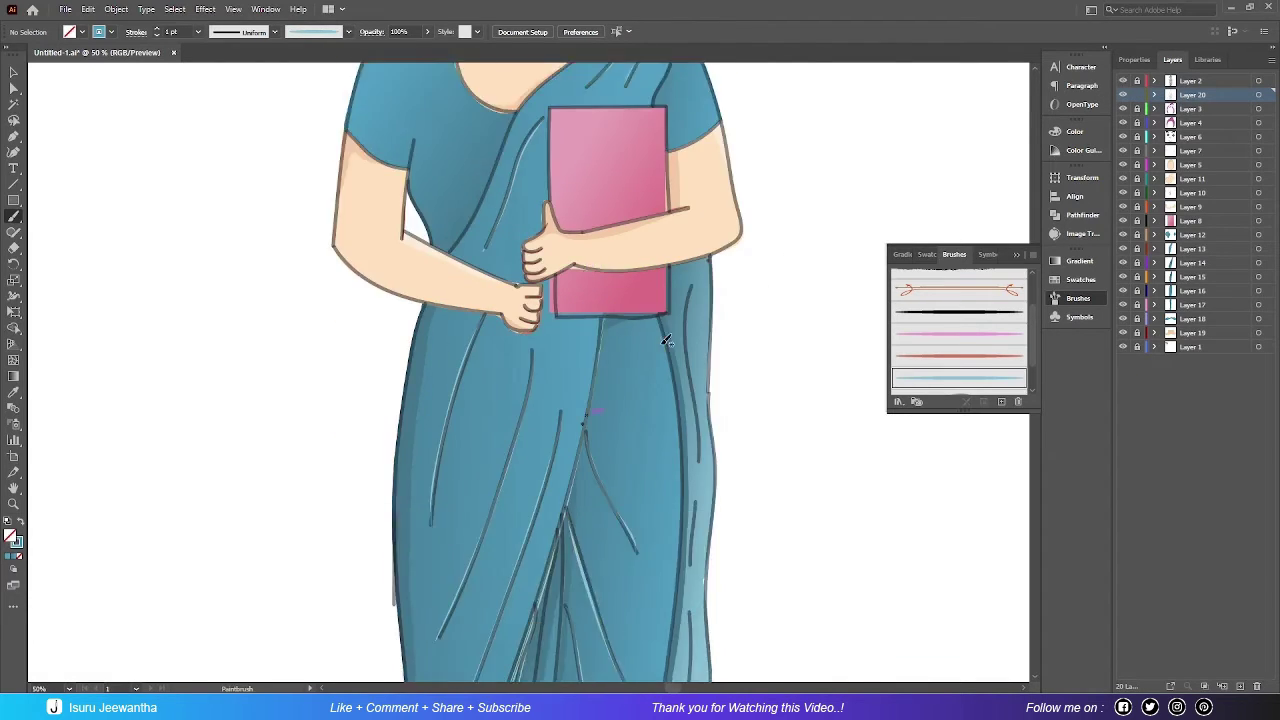
scroll(700, 330, "down", 2)
scroll(700, 330, "down", 4)
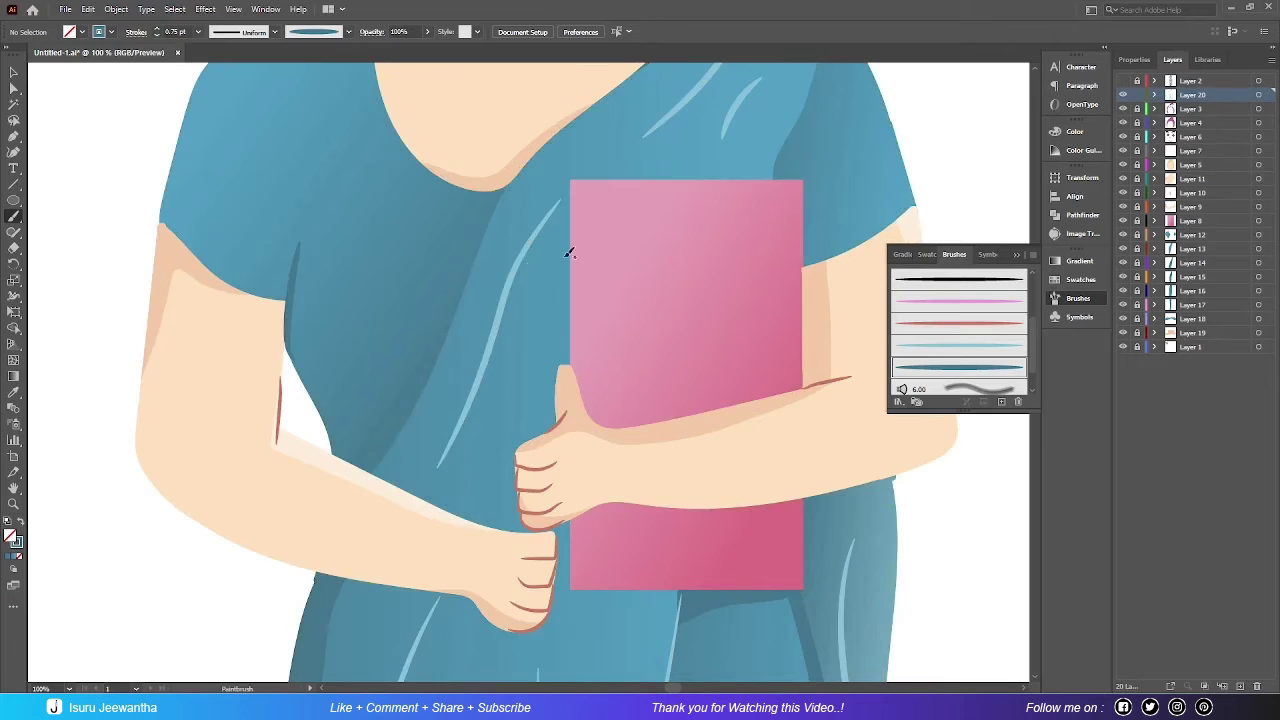
Step: Deselect the highlight stroke and paint a thin red line between the legs
key("v")
key("v")
left_click(143, 171)
scroll(655, 357, "down", 1)
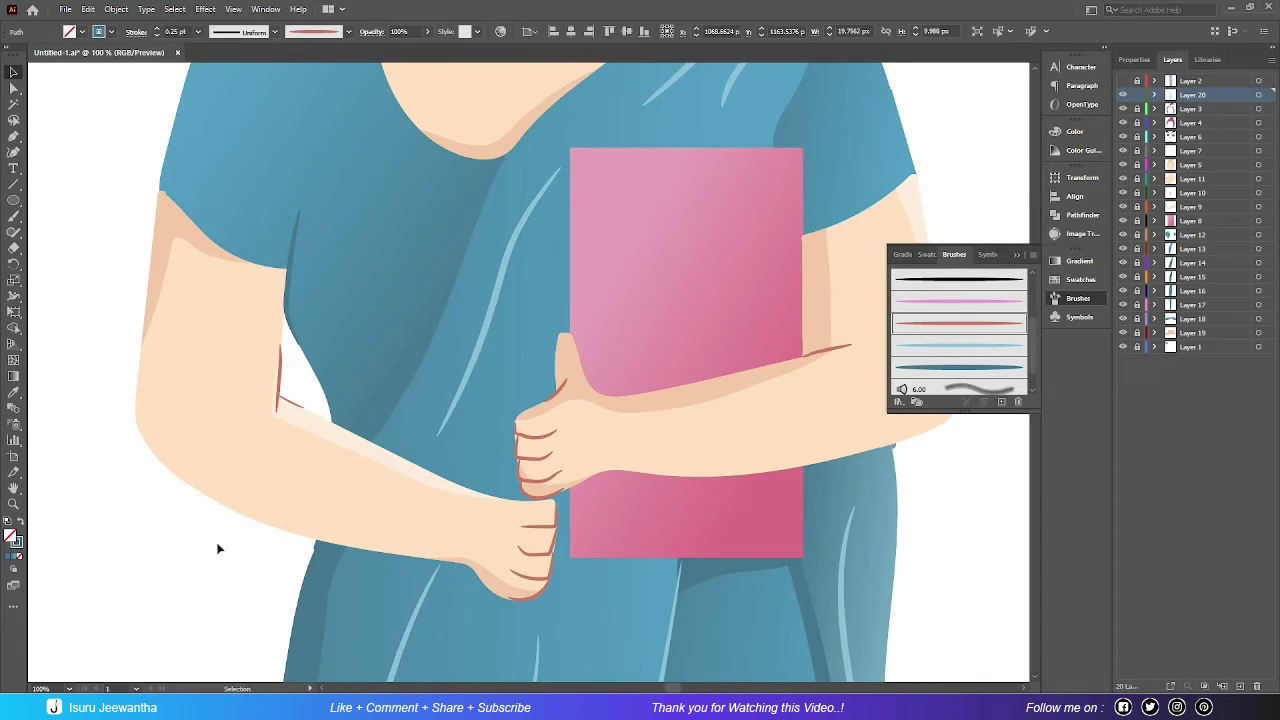
scroll(400, 500, "down", 10)
scroll(600, 466, "down", 5)
key("b")
left_click(1122, 80)
Step: Adjust the red leg line and add a dark stroke where the slippers meet
key("v")
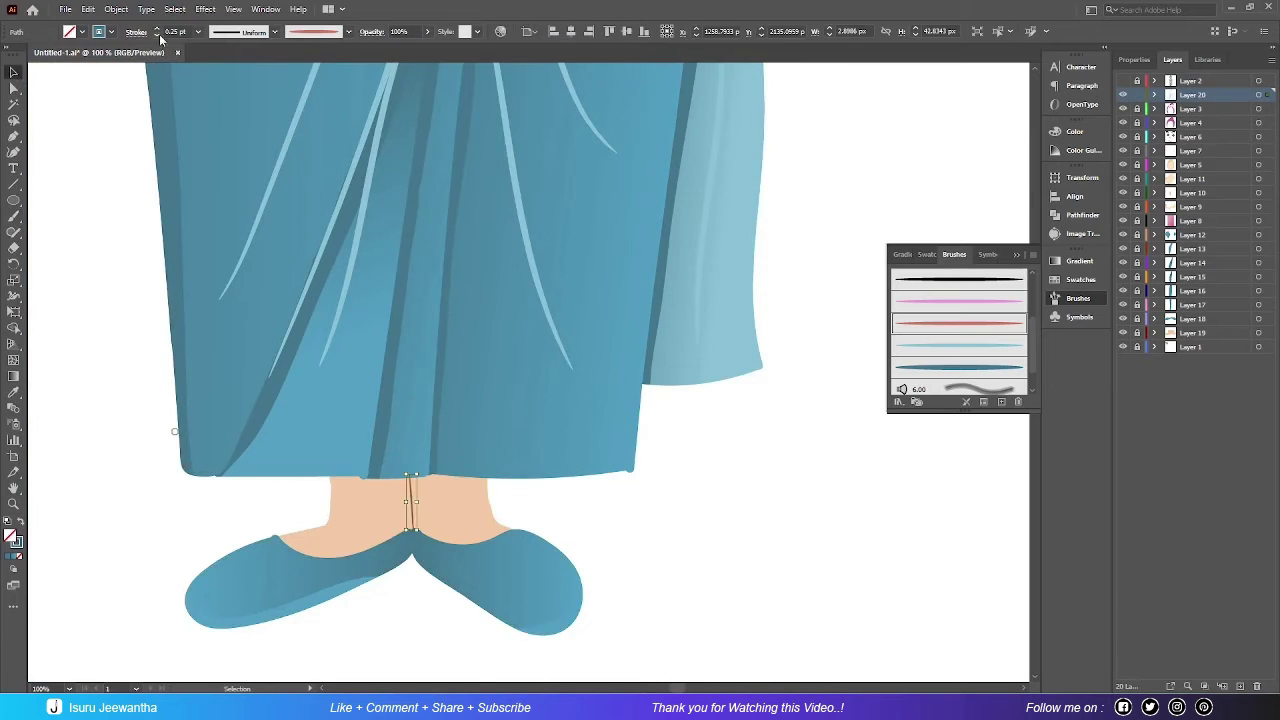
left_click_drag(417, 508, 443, 514)
left_click(592, 520)
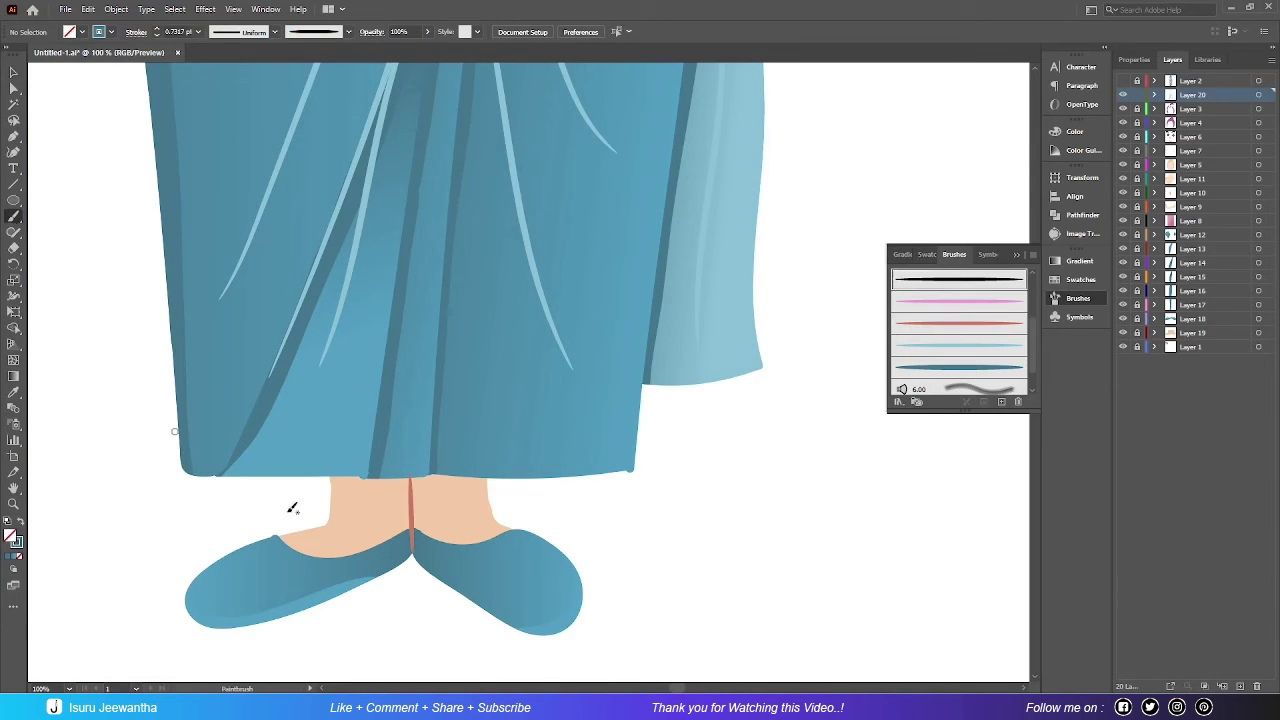
key("v")
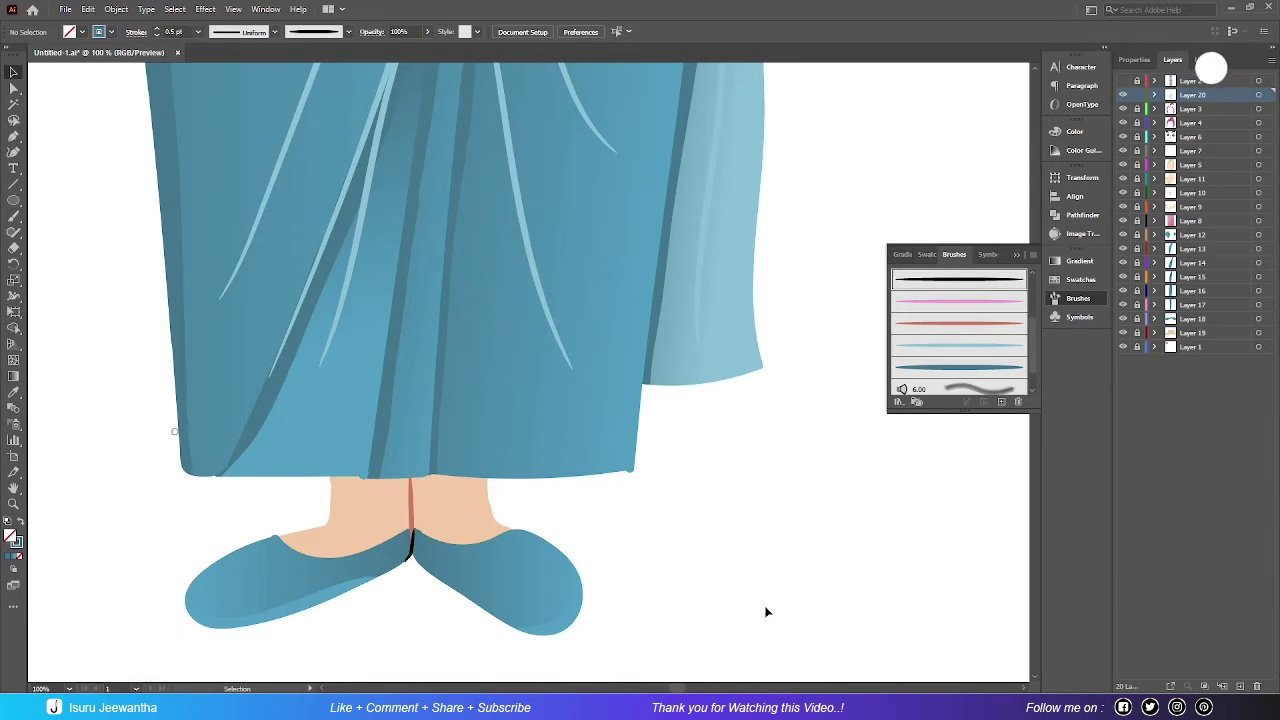
scroll(766, 609, "up", 5)
scroll(663, 509, "up", 10)
Step: Paint a light pink highlight strand on the purple hair with the Paintbrush
key("b")
scroll(245, 478, "down", 3)
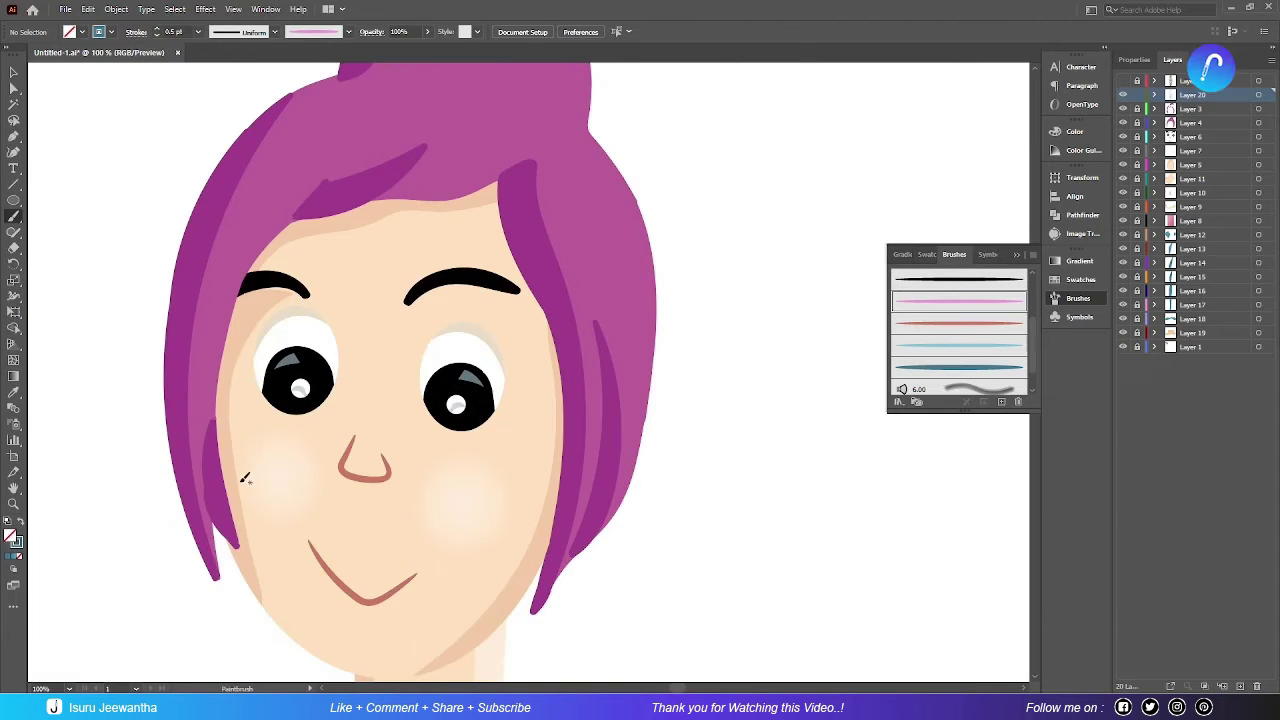
left_click(1122, 80)
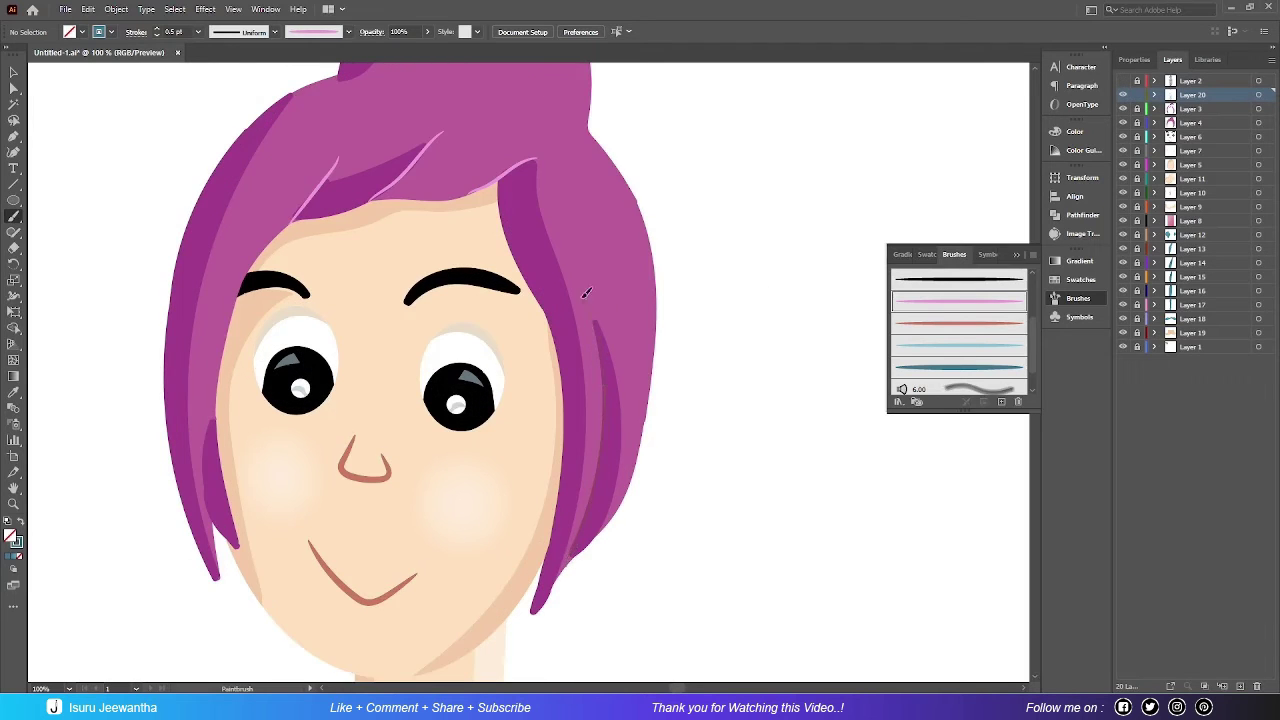
scroll(586, 292, "up", 5)
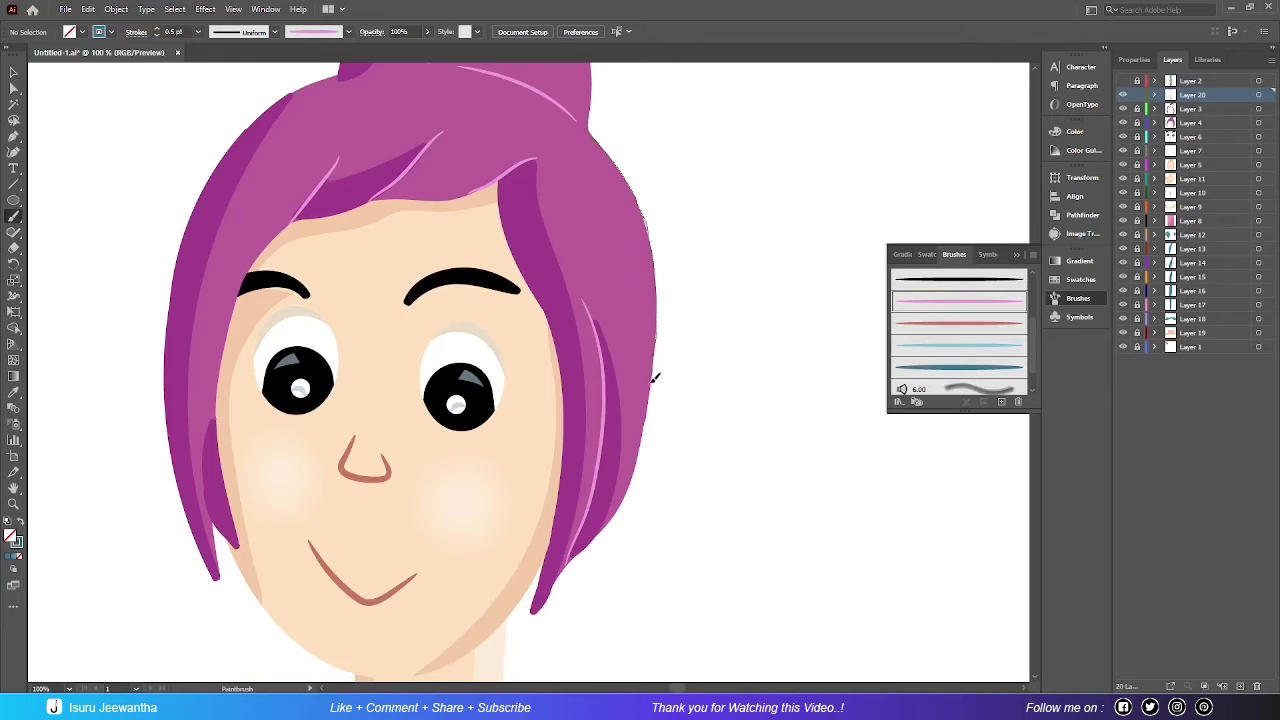
scroll(595, 535, "up", 2)
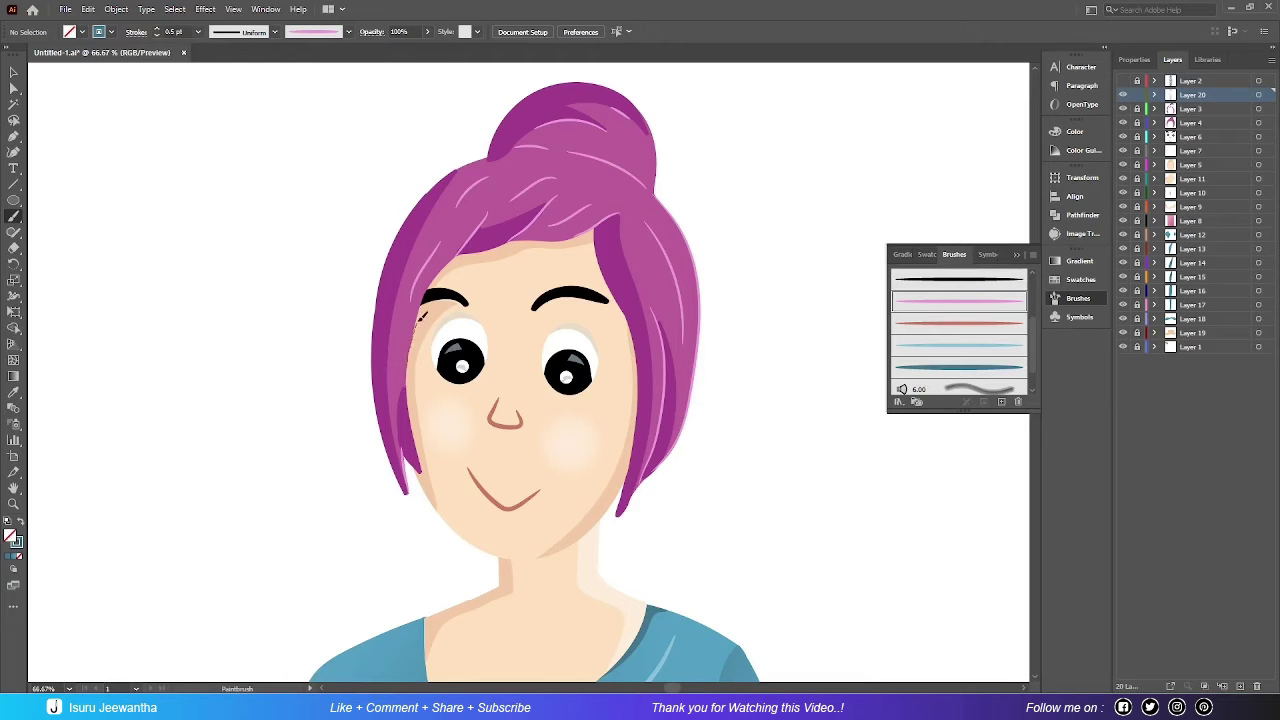
key("ctrl+0")
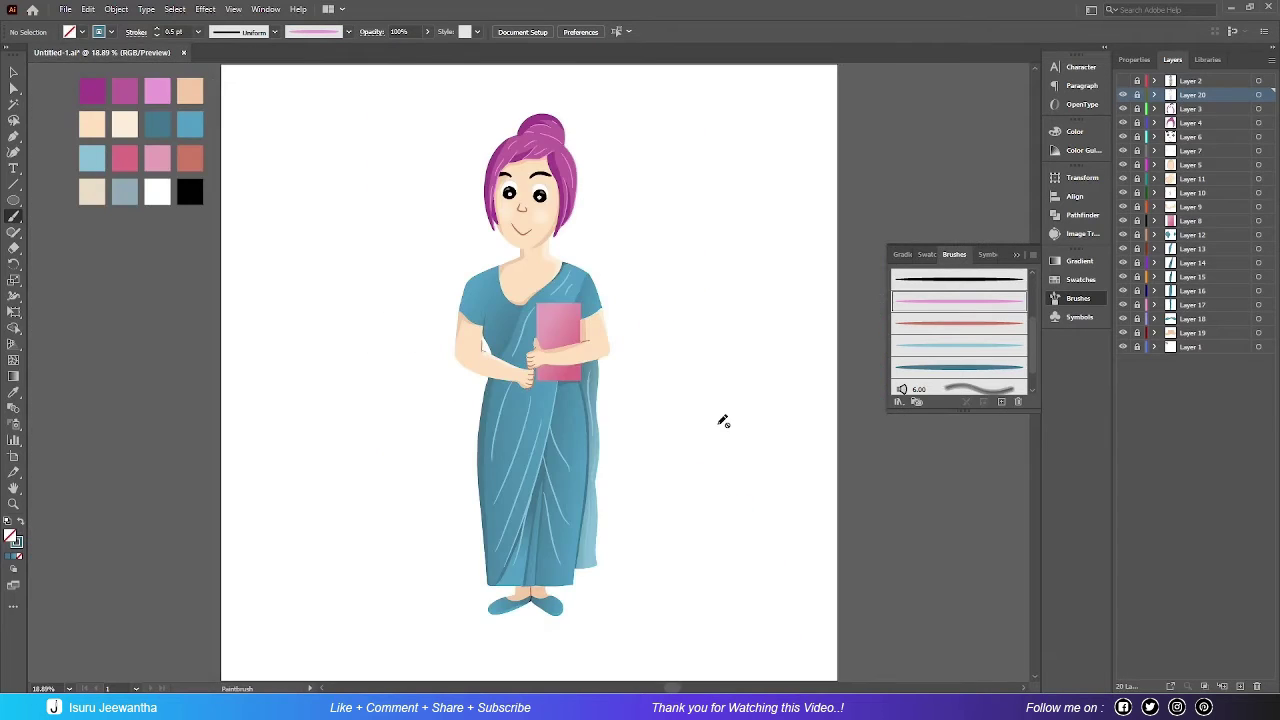
Step: With the red brush, draw thin reddish crease lines on the face and above the eyes
left_click(971, 326)
scroll(654, 214, "up", 3)
scroll(503, 286, "up", 2)
left_click_drag(460, 445, 515, 448)
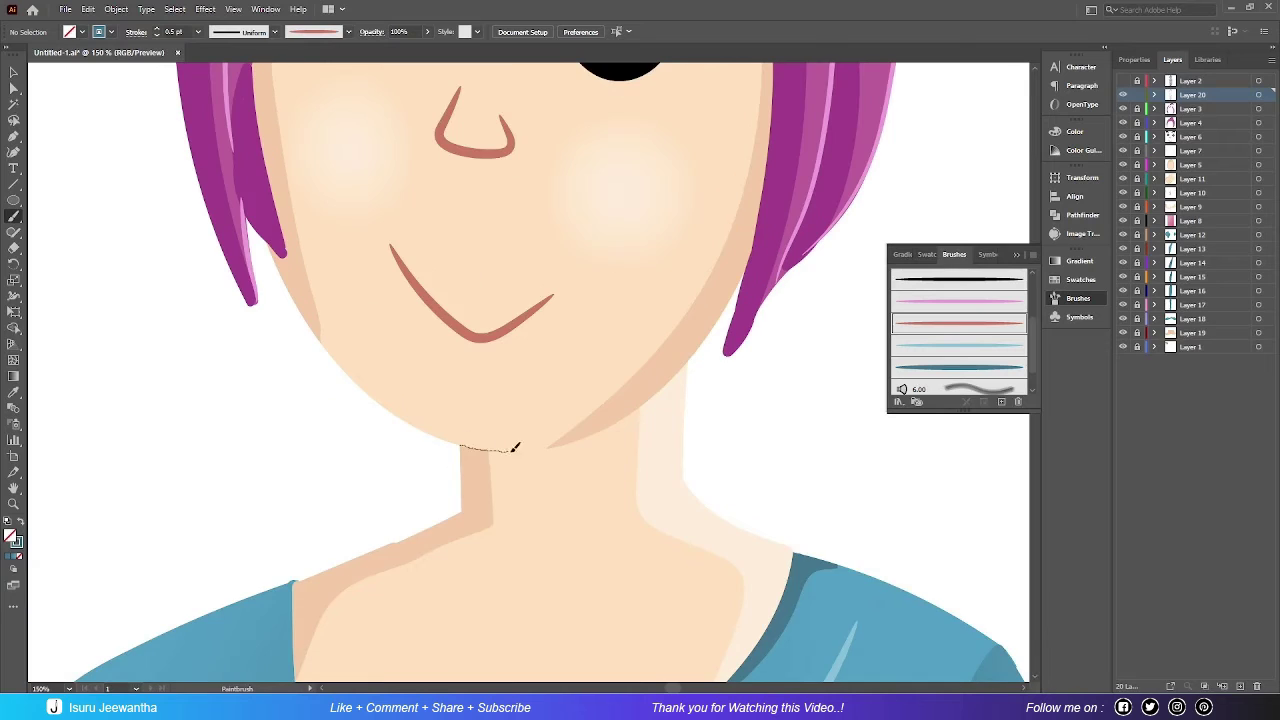
left_click_drag(727, 308, 735, 296)
key("v")
key("ctrl+0")
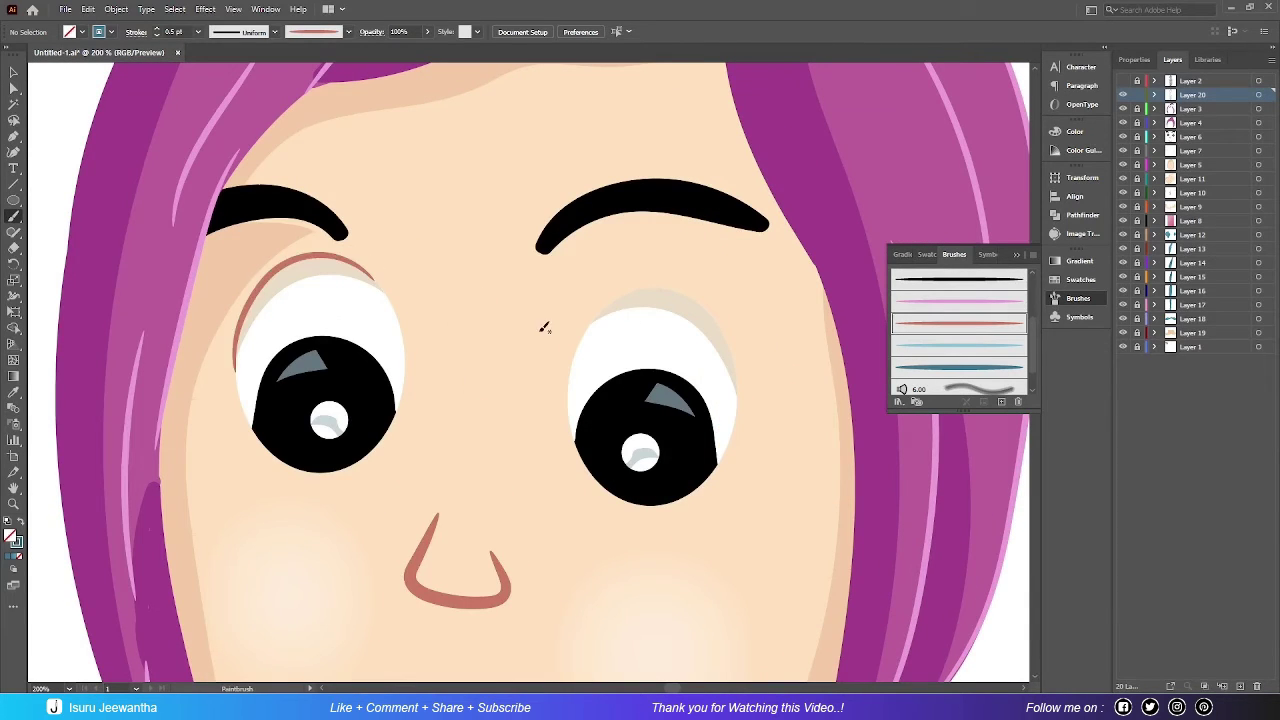
Step: Add a new layer, Layer 21, for the black outlines
key("v")
key("ctrl+0")
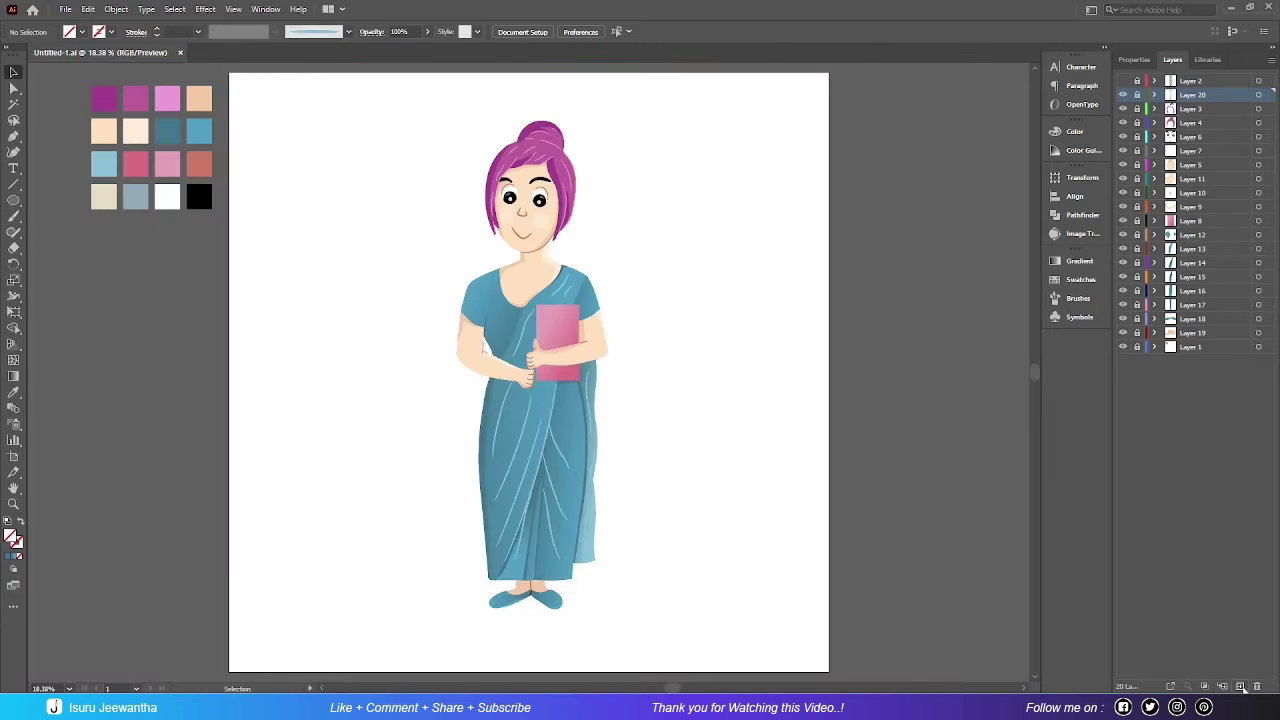
key("ctrl+l")
key("b")
scroll(410, 290, "up", 5)
Step: Trace the hair's left edge and the bun's top edge with thin black strokes
mouse_move(410, 290)
left_mouse_down()
mouse_move(466, 262)
mouse_move(482, 218)
left_mouse_up()
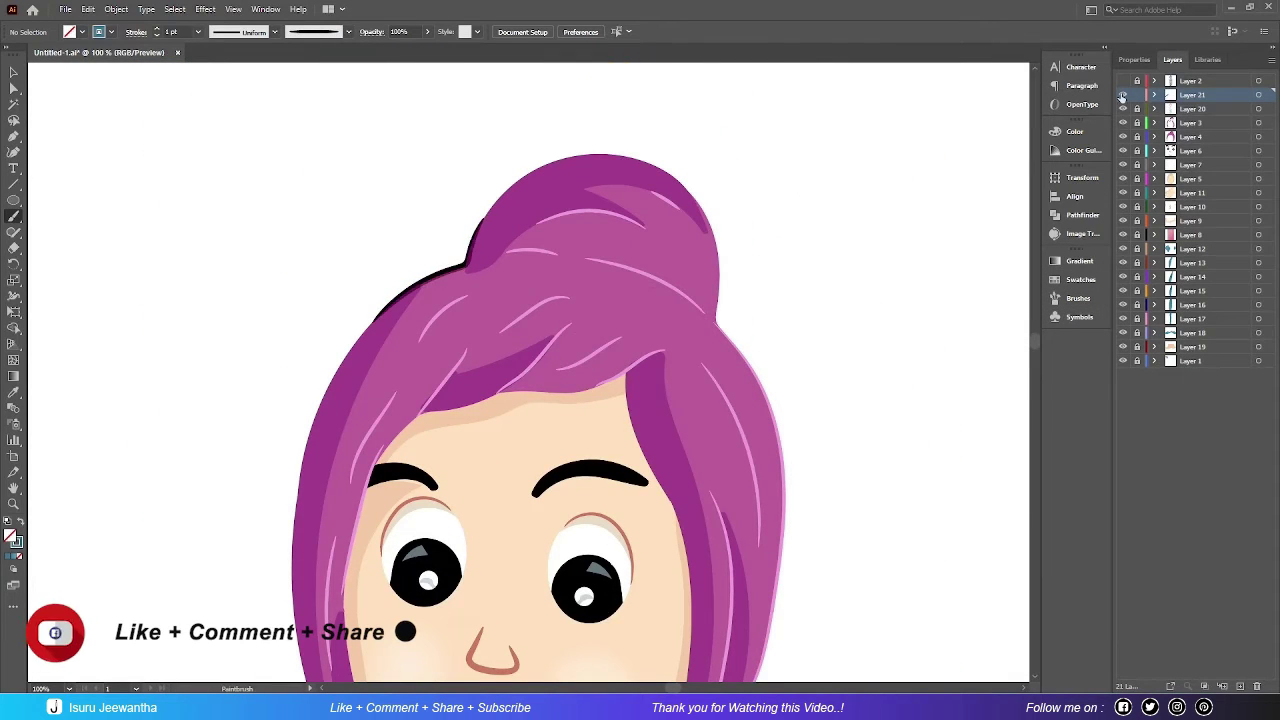
left_click(1134, 59)
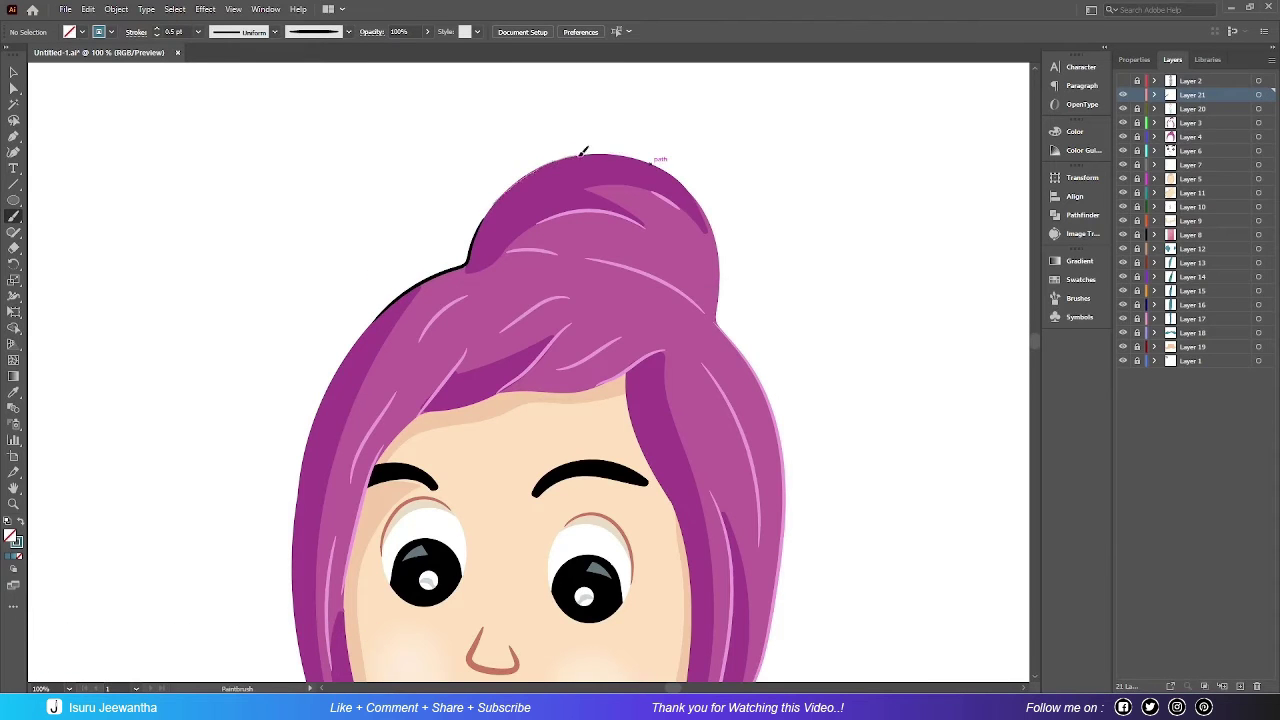
key("ctrl+equal")
key("ctrl+equal")
key("ctrl+equal")
scroll(668, 226, "right", 3)
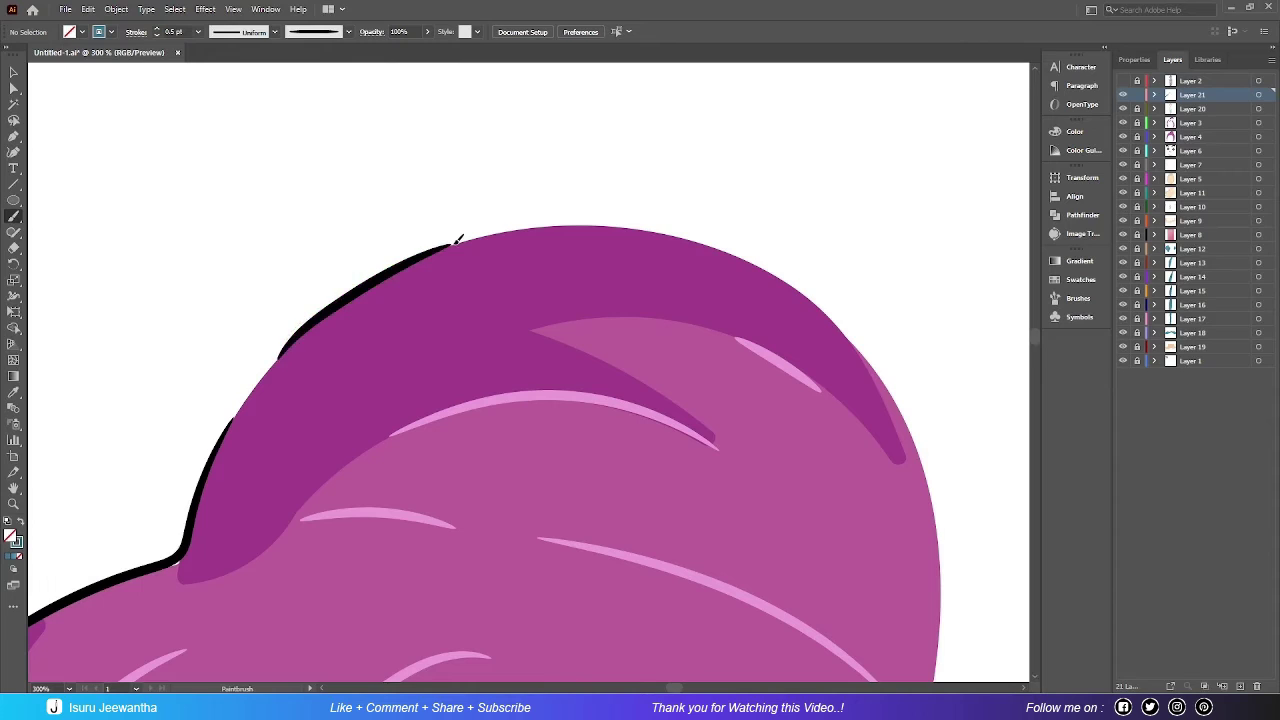
left_click_drag(458, 240, 460, 239)
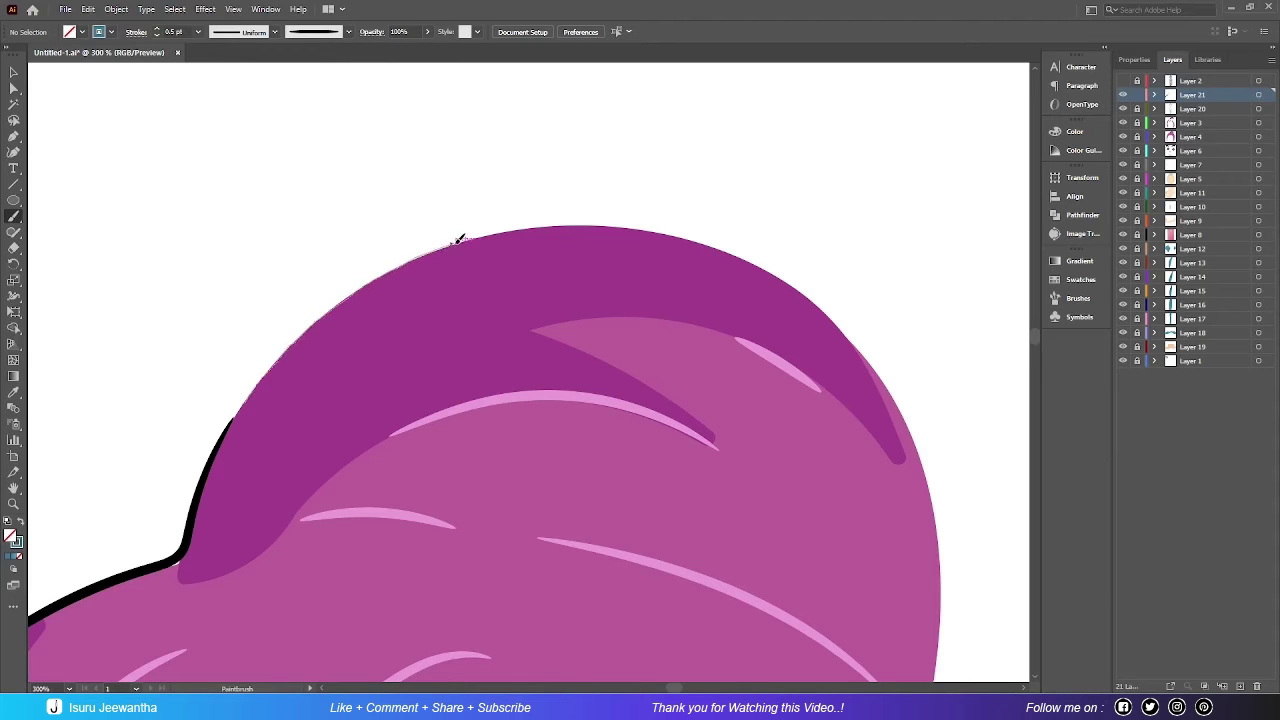
left_click_drag(637, 222, 640, 224)
scroll(485, 240, "right", 6)
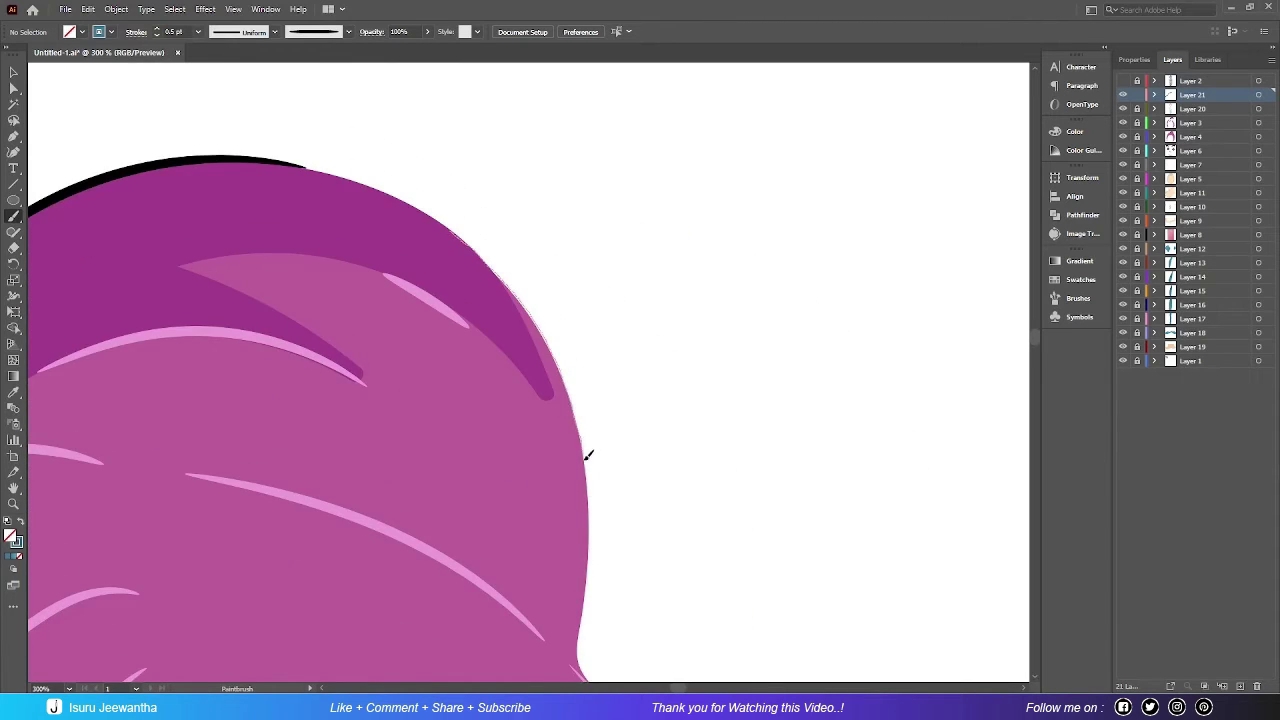
scroll(588, 455, "down", 6)
scroll(626, 363, "down", 6)
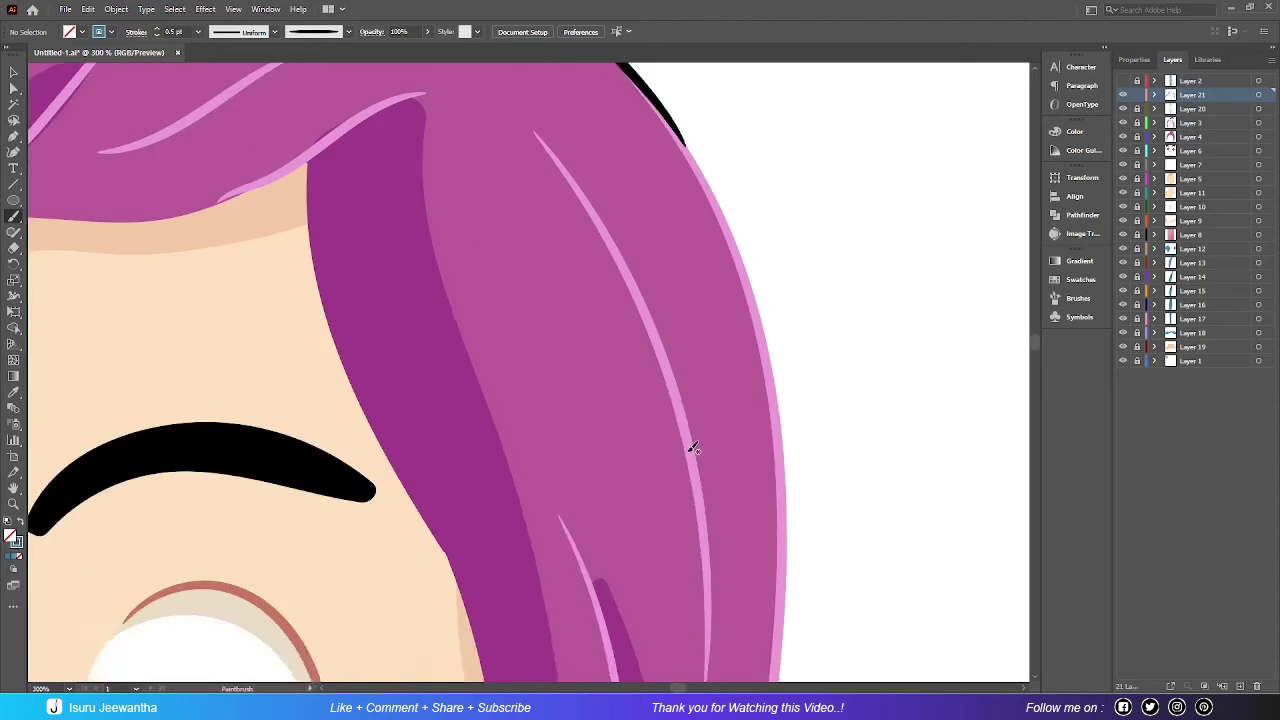
scroll(691, 443, "right", 3)
Step: Outline the left edge of the hanging hair strand in black
left_click_drag(331, 586, 464, 344)
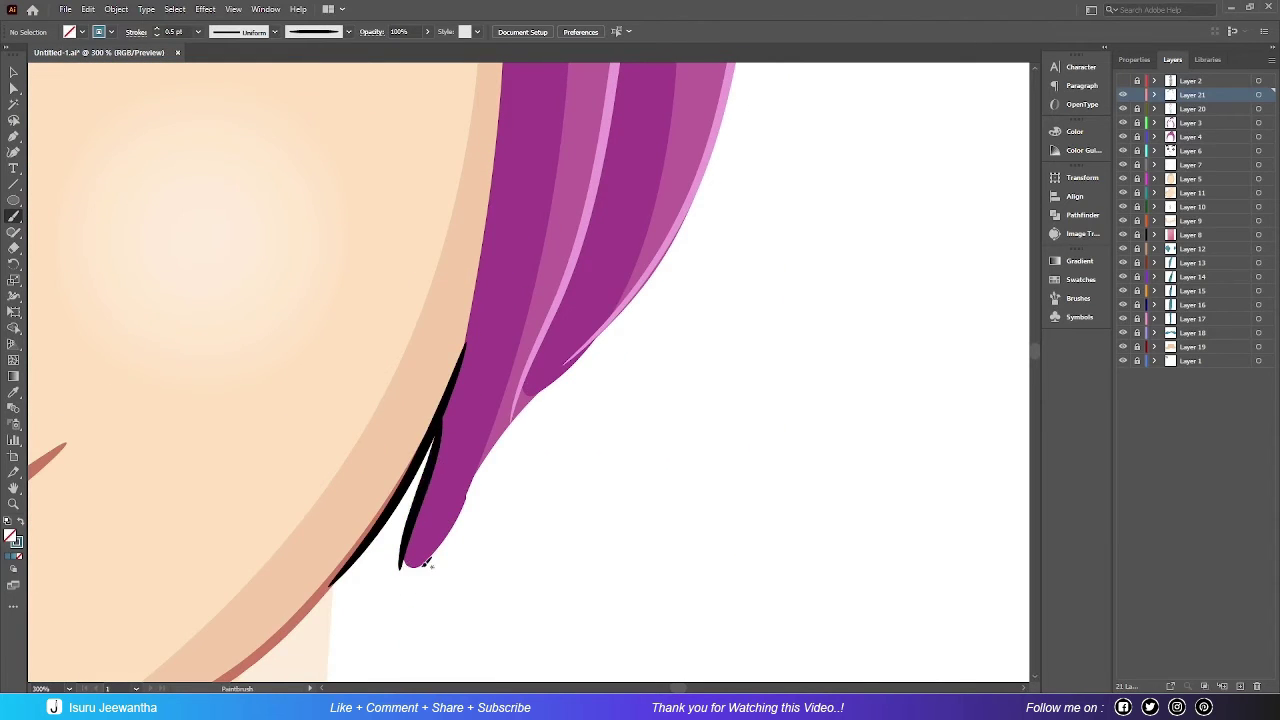
scroll(754, 249, "down", 3)
key("ctrl+0")
key("v")
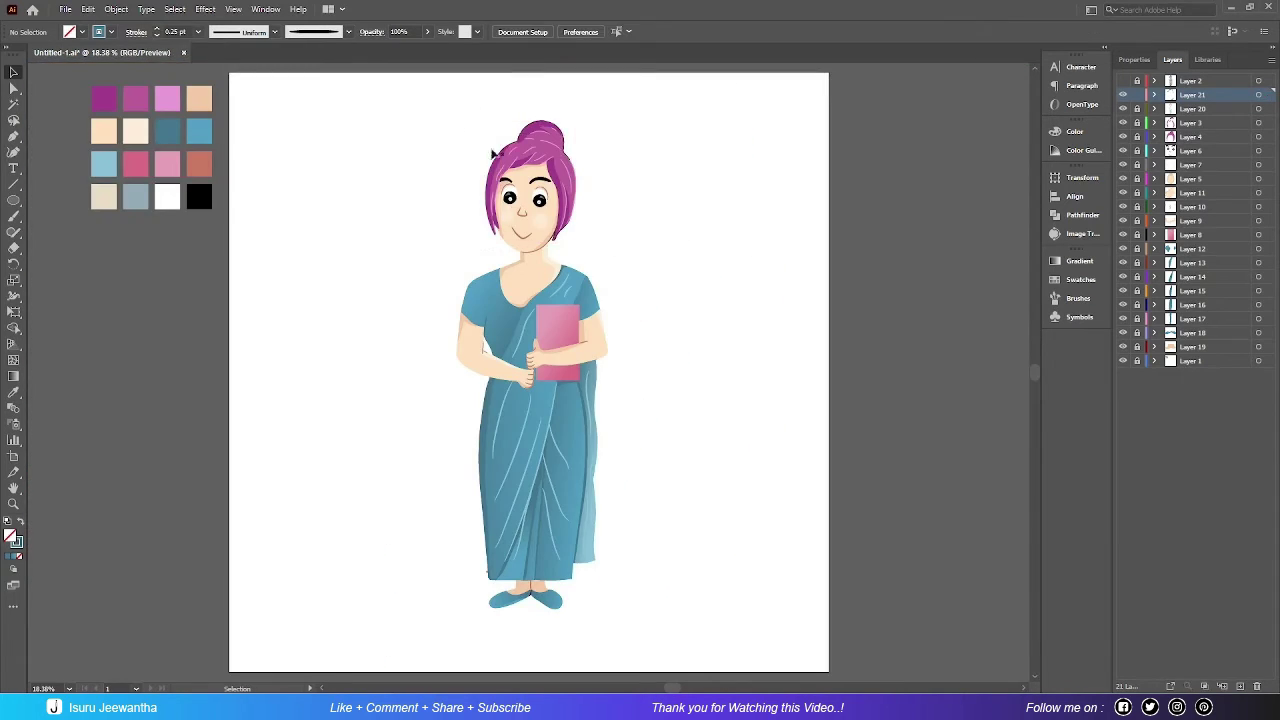
scroll(565, 228, "up", 5)
key("b")
scroll(346, 207, "up", 3)
scroll(346, 207, "right", 4)
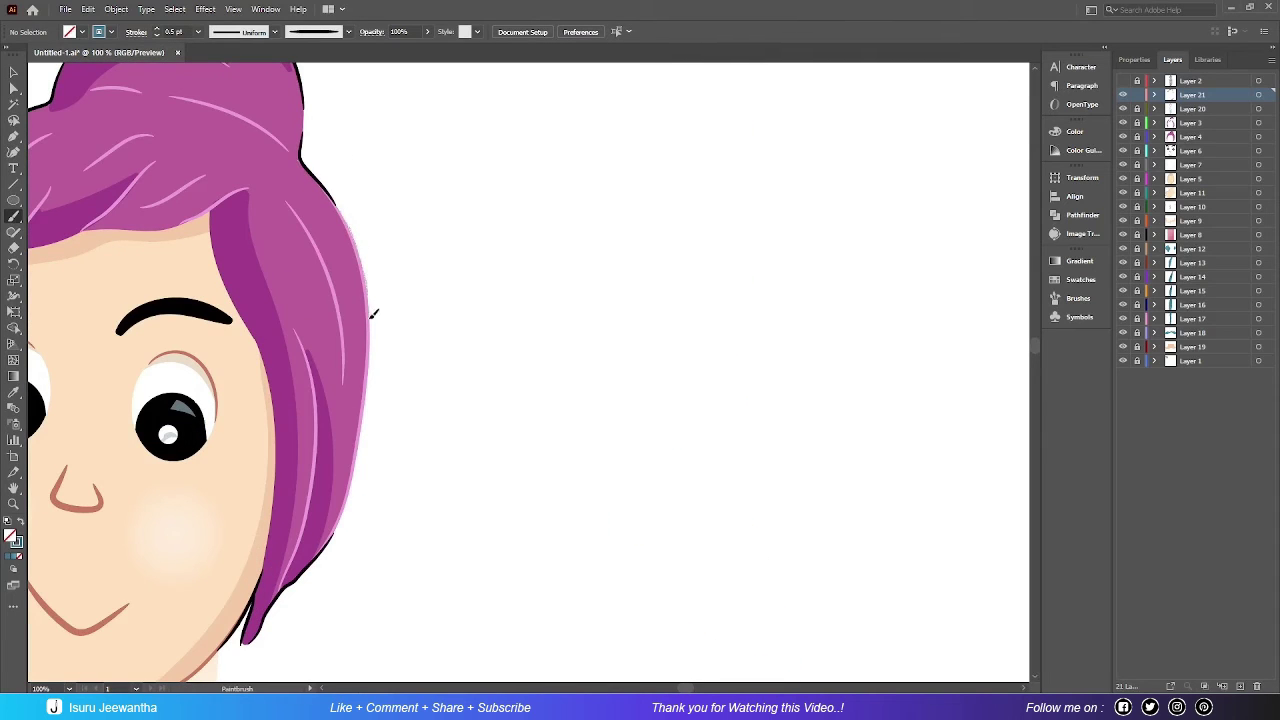
Step: Thin the stroke and outline the hair's right and left sides down to the strand tip
left_click_drag(358, 472, 356, 524)
left_click(157, 35)
scroll(194, 445, "left", 5)
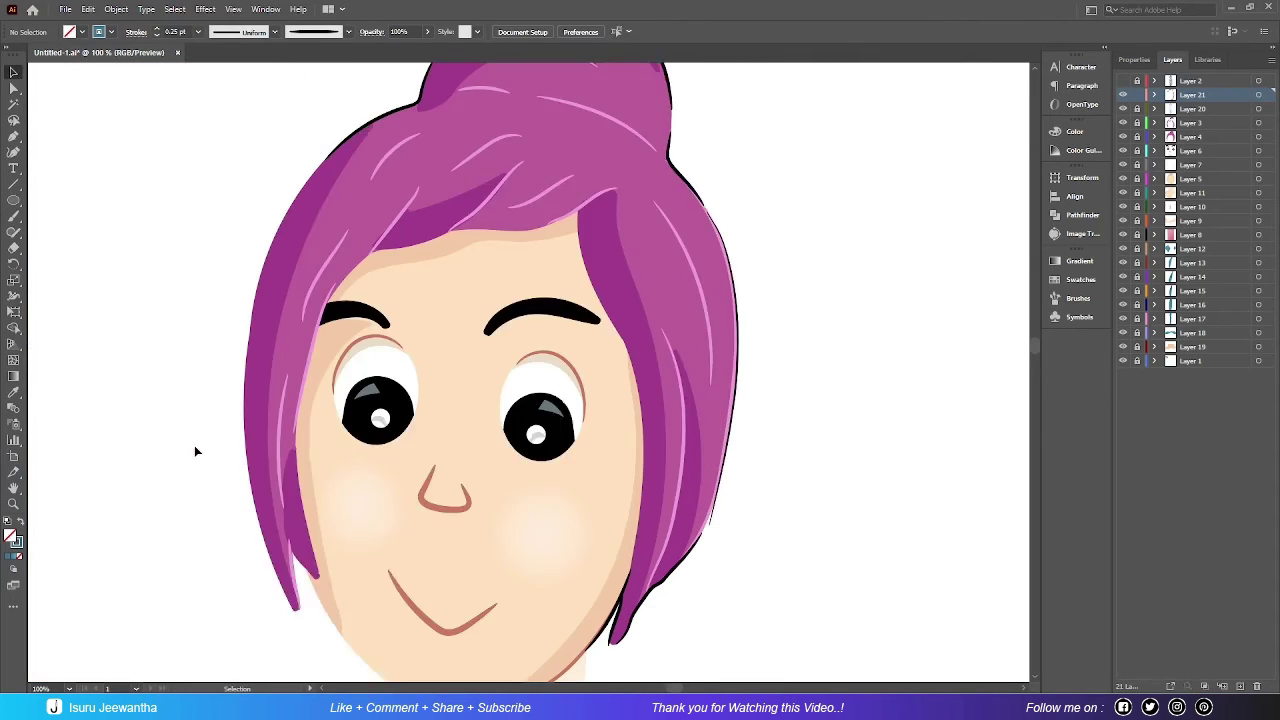
key("v")
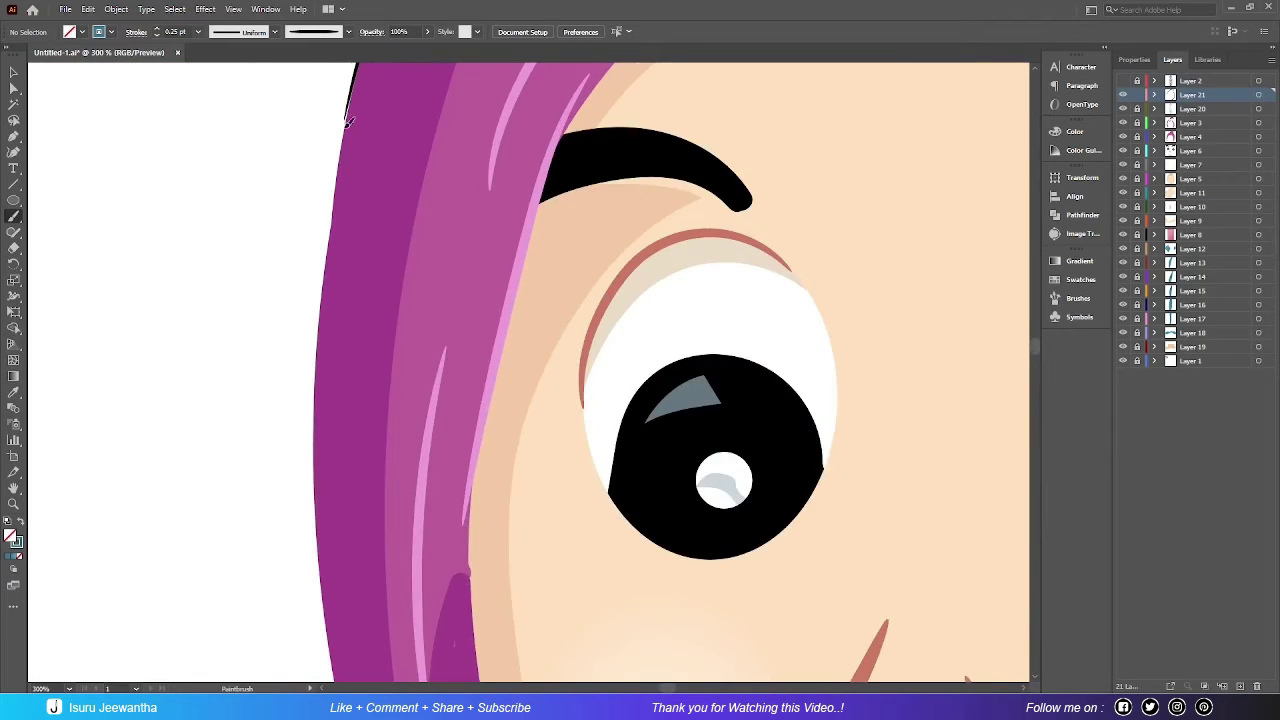
left_click_drag(350, 120, 315, 465)
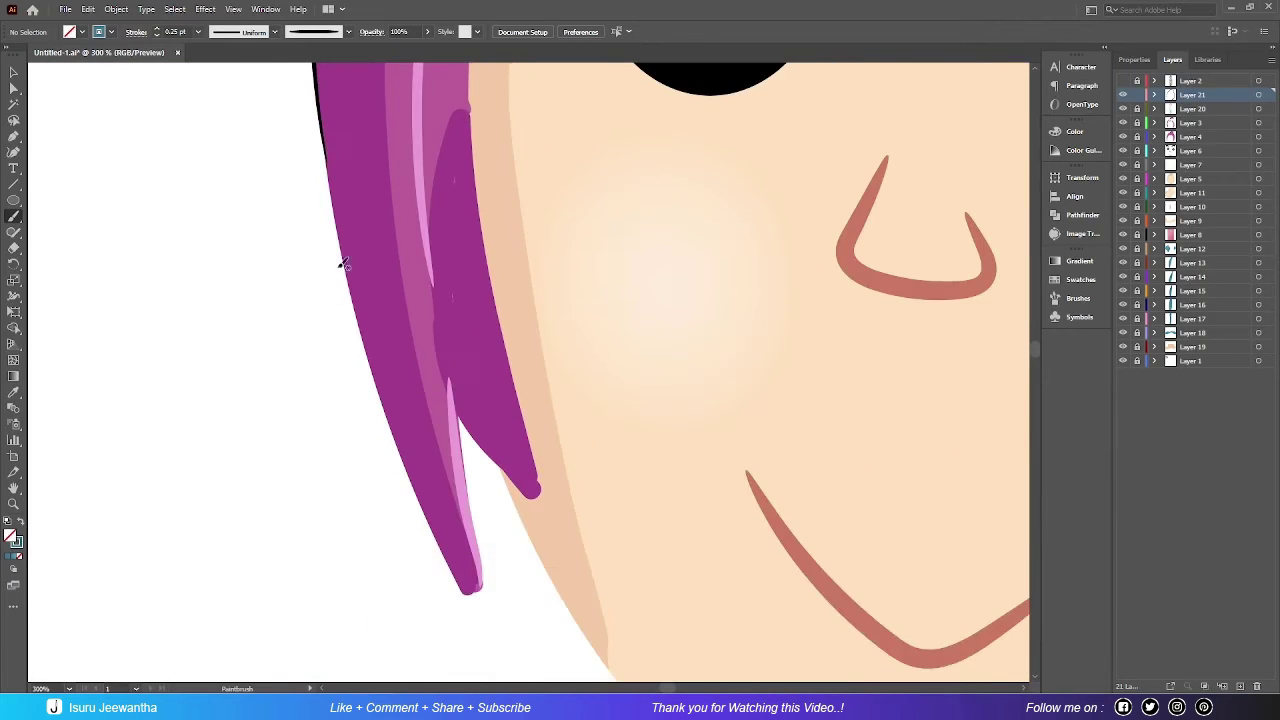
left_click_drag(327, 190, 466, 598)
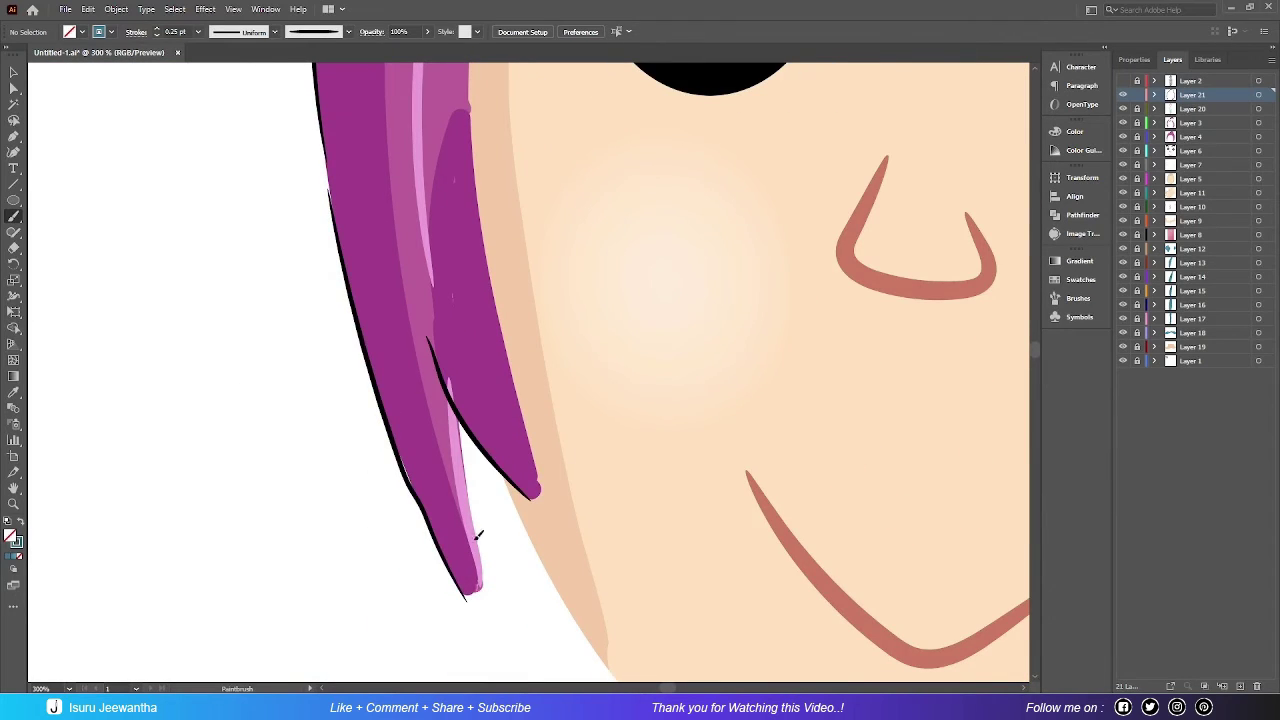
key("ctrl+minus")
key("ctrl+minus")
scroll(510, 400, "up", 5)
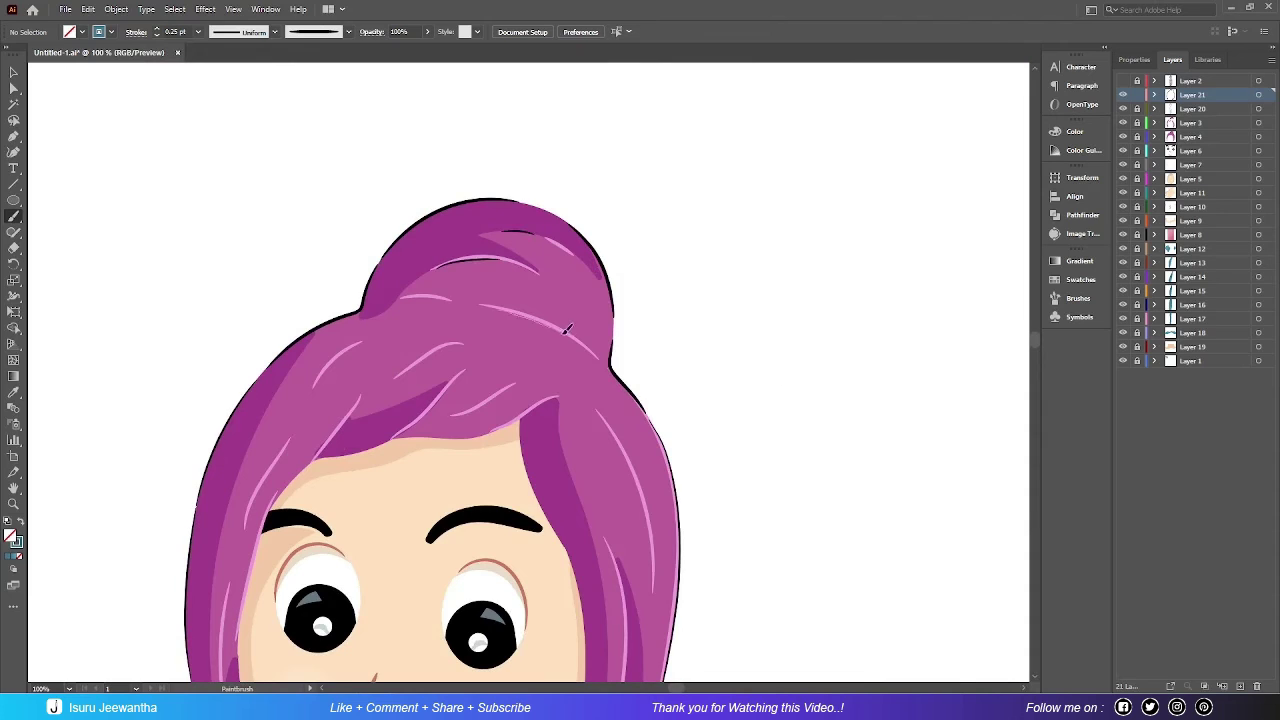
scroll(567, 329, "down", 1)
scroll(603, 538, "down", 2)
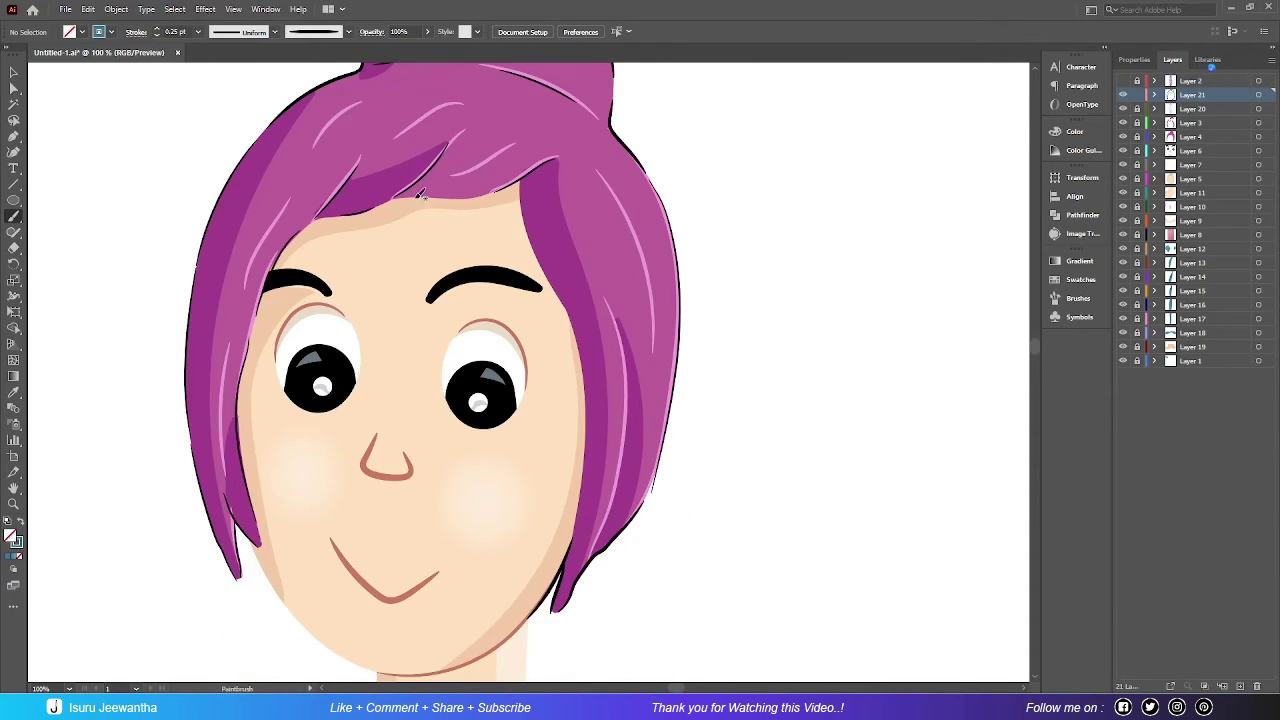
scroll(229, 419, "up", 1)
Step: Brush black outlines along the neck, the V-neckline of the blouse and up to the right shoulder
scroll(565, 230, "down", 3)
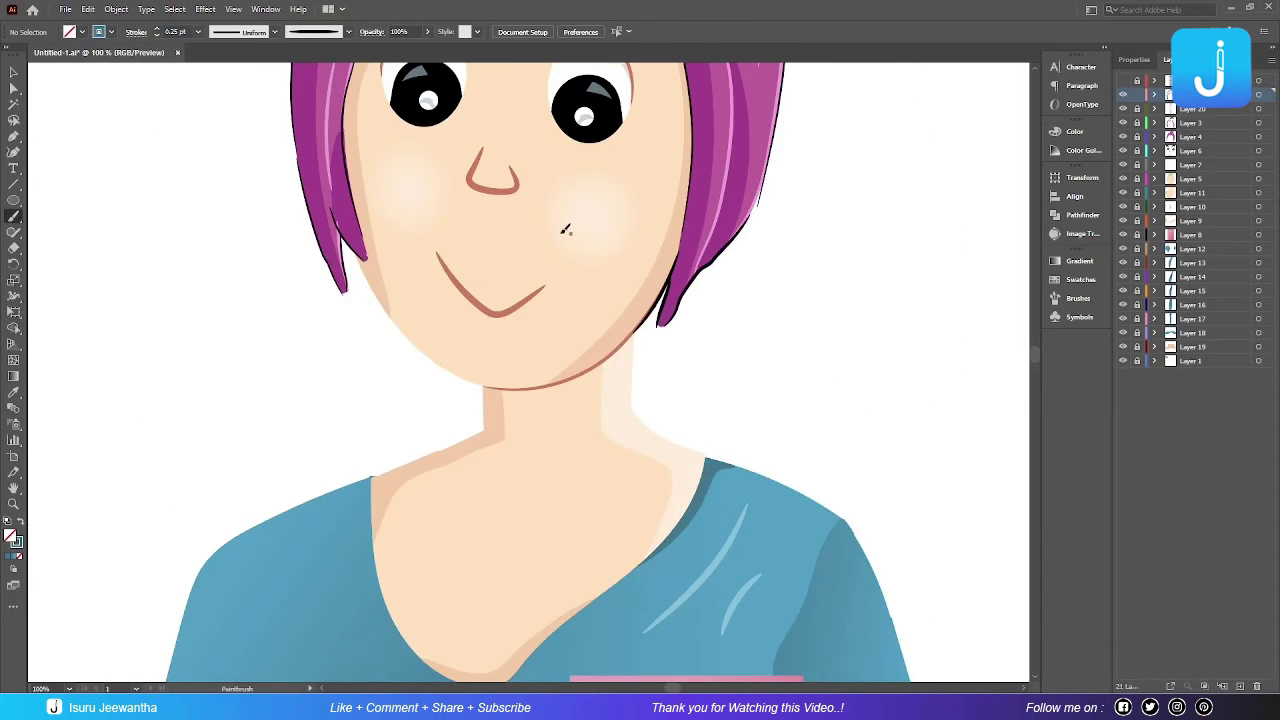
left_click_drag(358, 258, 470, 382)
scroll(470, 382, "down", 3)
mouse_move(481, 244)
left_mouse_down()
mouse_move(488, 272)
mouse_move(435, 305)
left_mouse_up()
scroll(435, 305, "down", 2)
left_click_drag(396, 210, 378, 218)
scroll(378, 218, "left", 2)
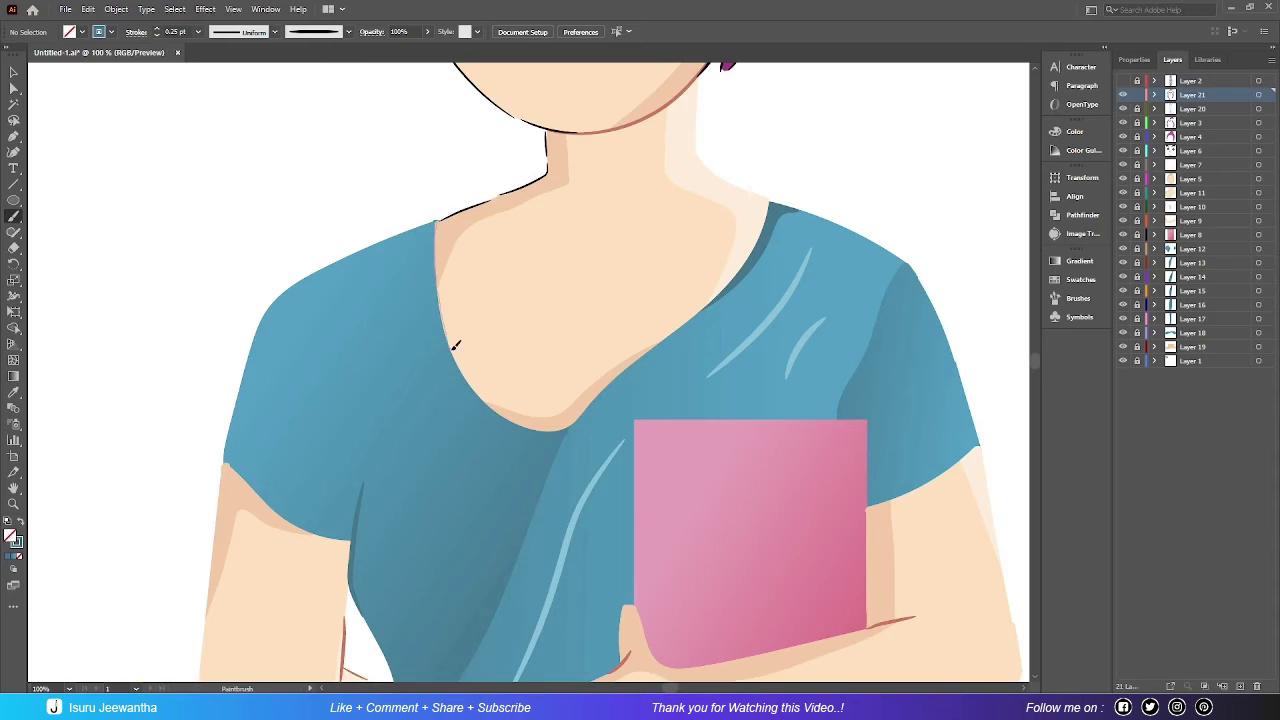
left_click_drag(455, 345, 565, 429)
left_click_drag(648, 348, 745, 263)
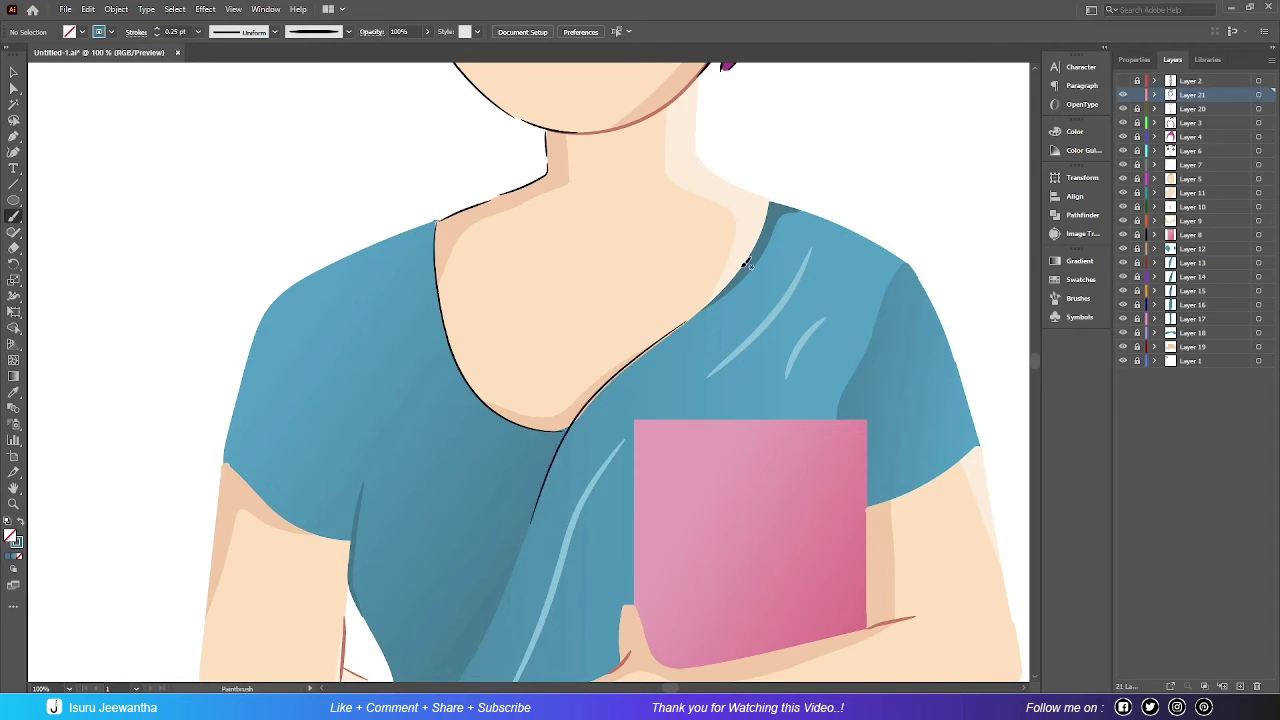
scroll(677, 214, "up", 3)
scroll(677, 214, "up", 1)
left_click_drag(665, 186, 772, 318)
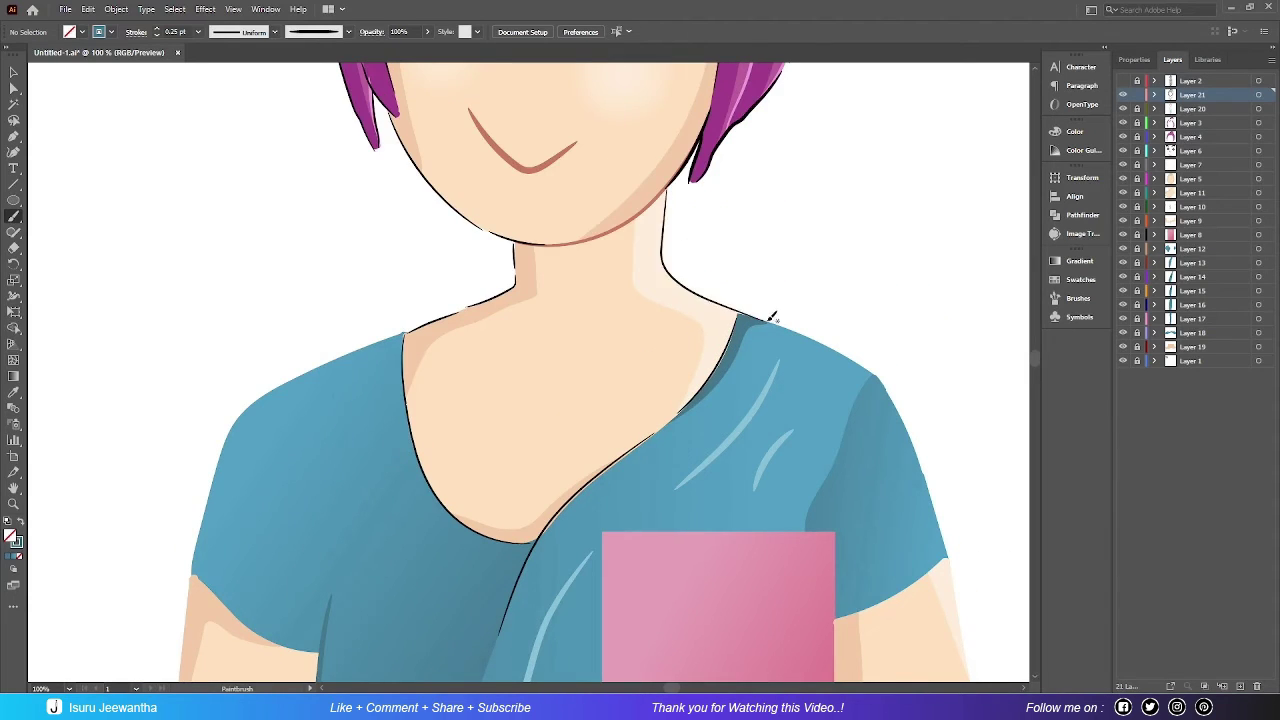
Step: Ink the left arm's outer and lower edges in black
scroll(772, 318, "down", 5)
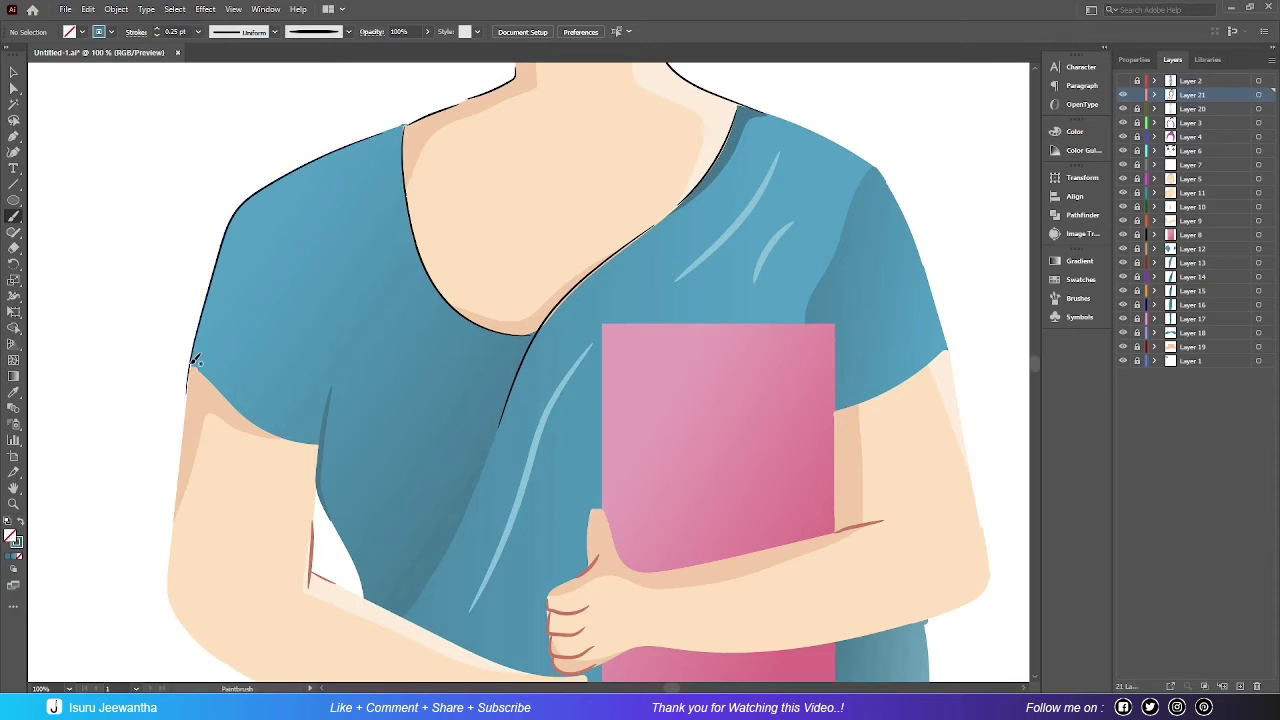
left_click_drag(212, 287, 318, 442)
scroll(322, 338, "down", 3)
scroll(366, 469, "down", 4)
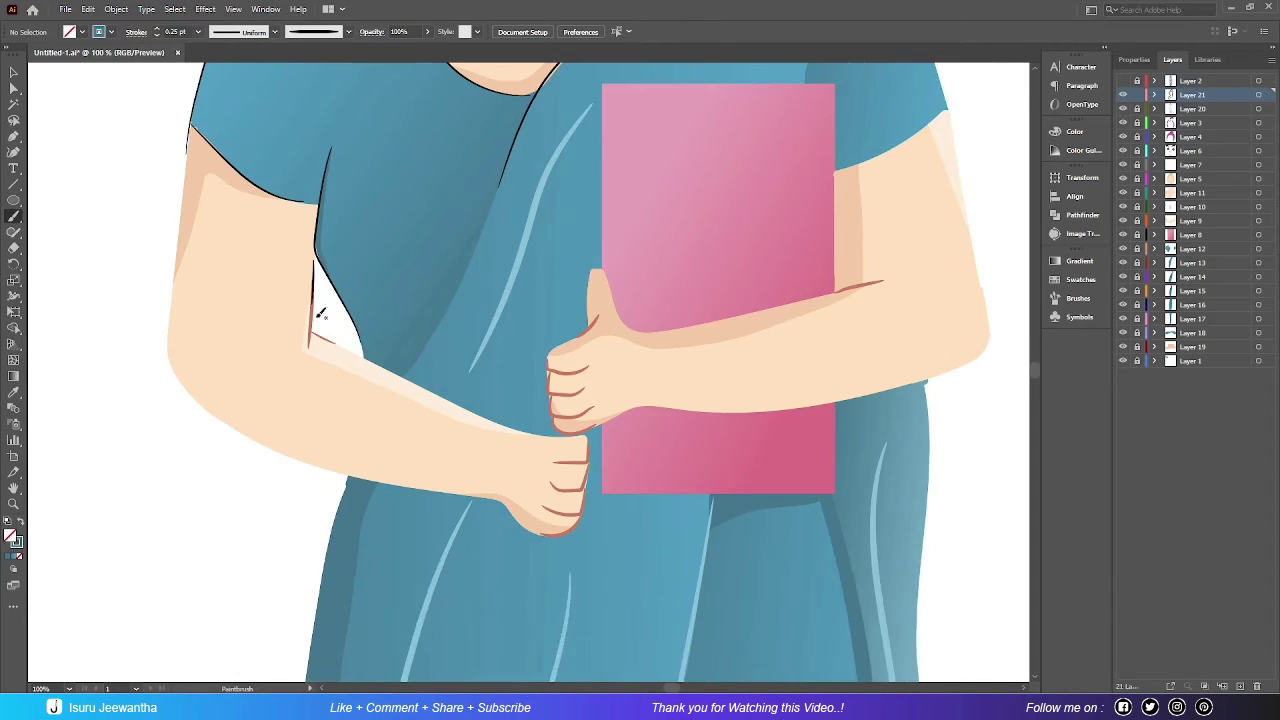
scroll(366, 469, "down", 3)
scroll(490, 320, "up", 2)
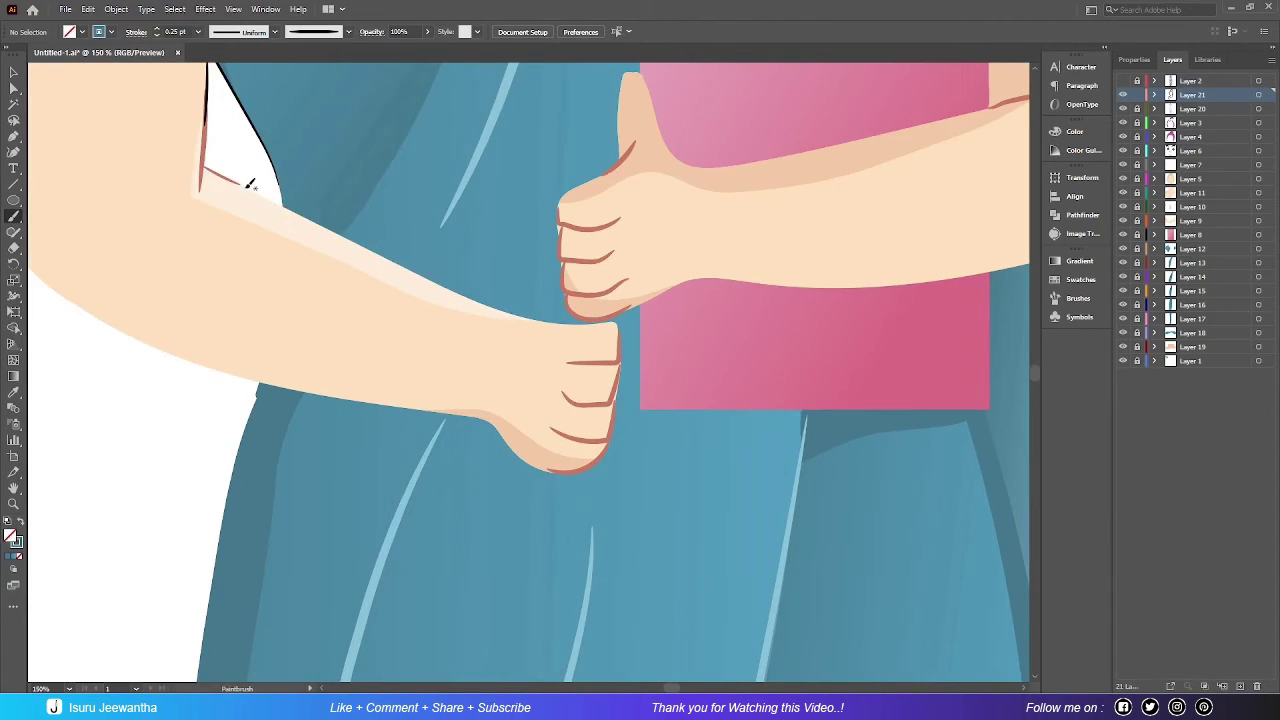
scroll(548, 316, "up", 5)
scroll(548, 316, "left", 8)
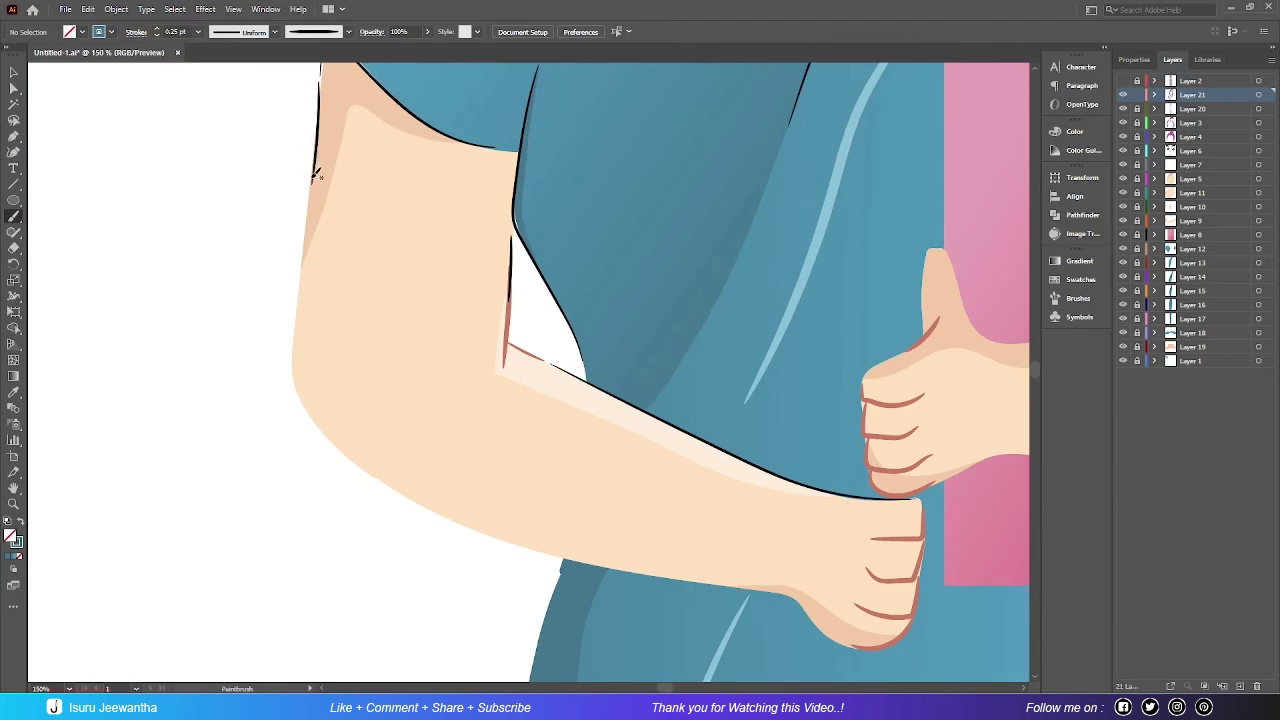
mouse_move(323, 100)
left_mouse_down()
mouse_move(305, 266)
mouse_move(336, 436)
left_mouse_up()
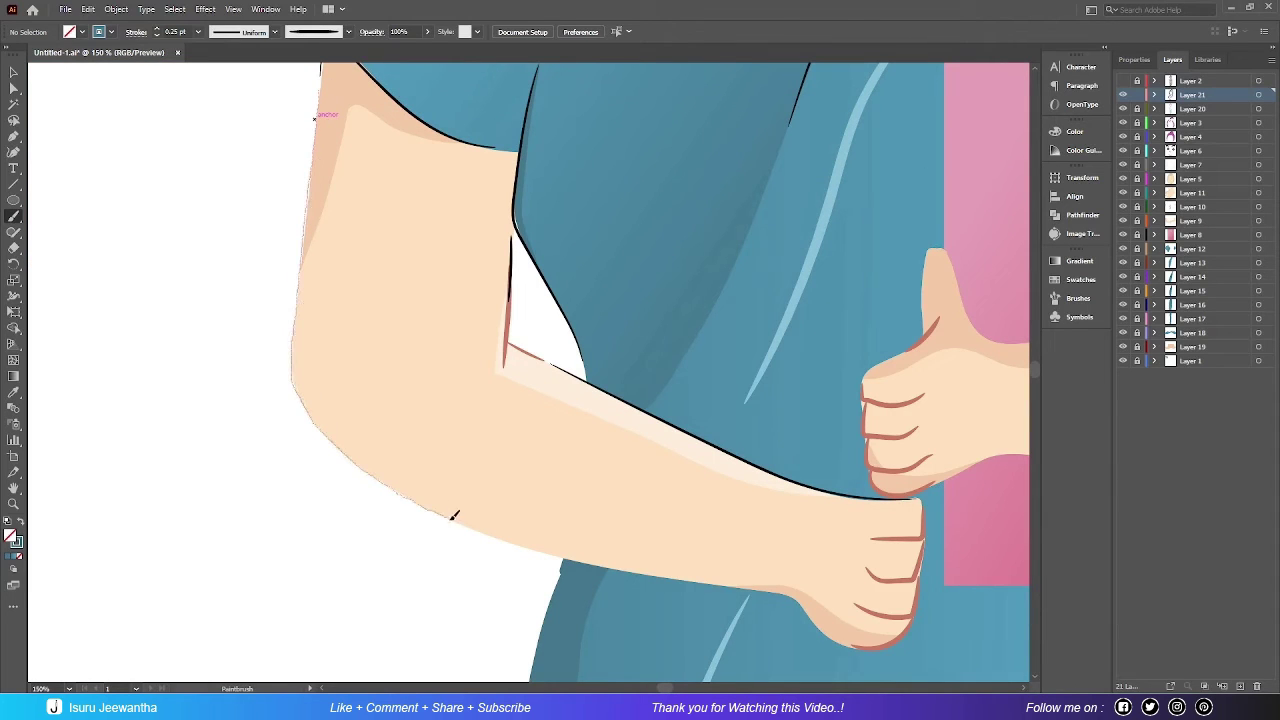
left_click_drag(453, 515, 460, 520)
scroll(514, 538, "down", 5)
scroll(514, 538, "right", 6)
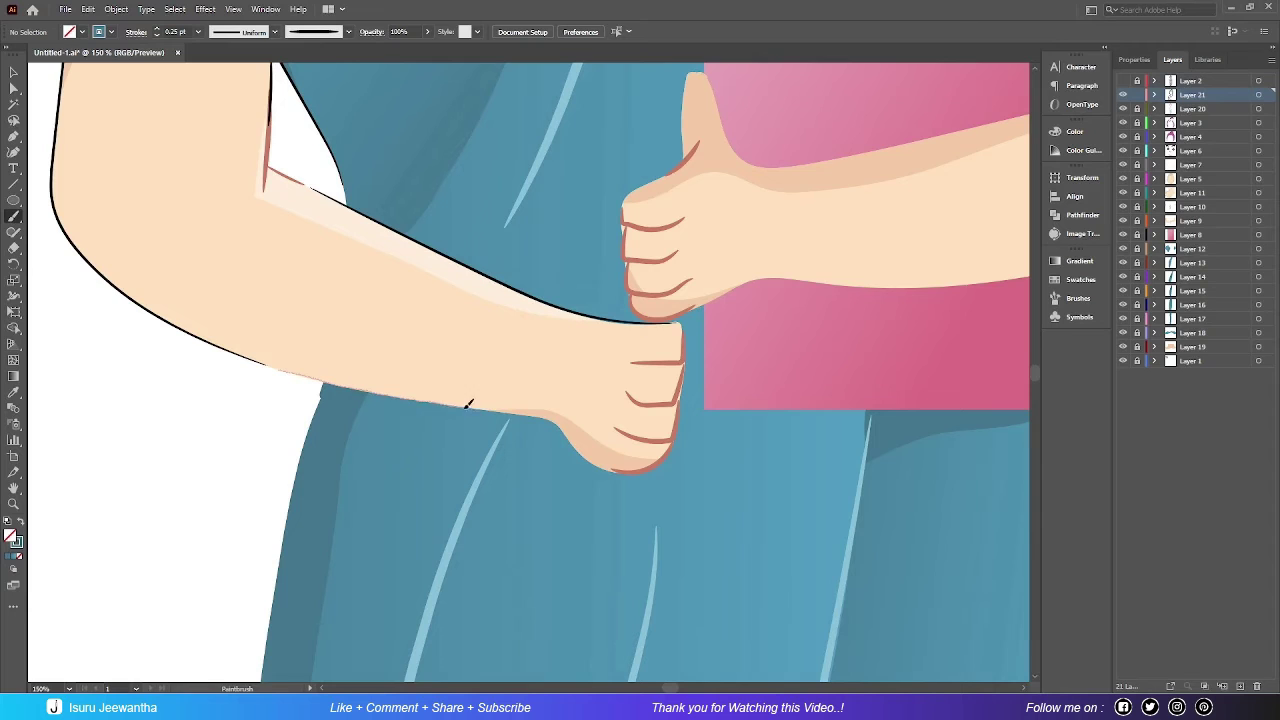
left_click_drag(593, 457, 596, 460)
Step: Outline the shirt's shoulder edge and the sleeve seam up to the shoulder
scroll(686, 153, "up", 8)
scroll(686, 153, "right", 8)
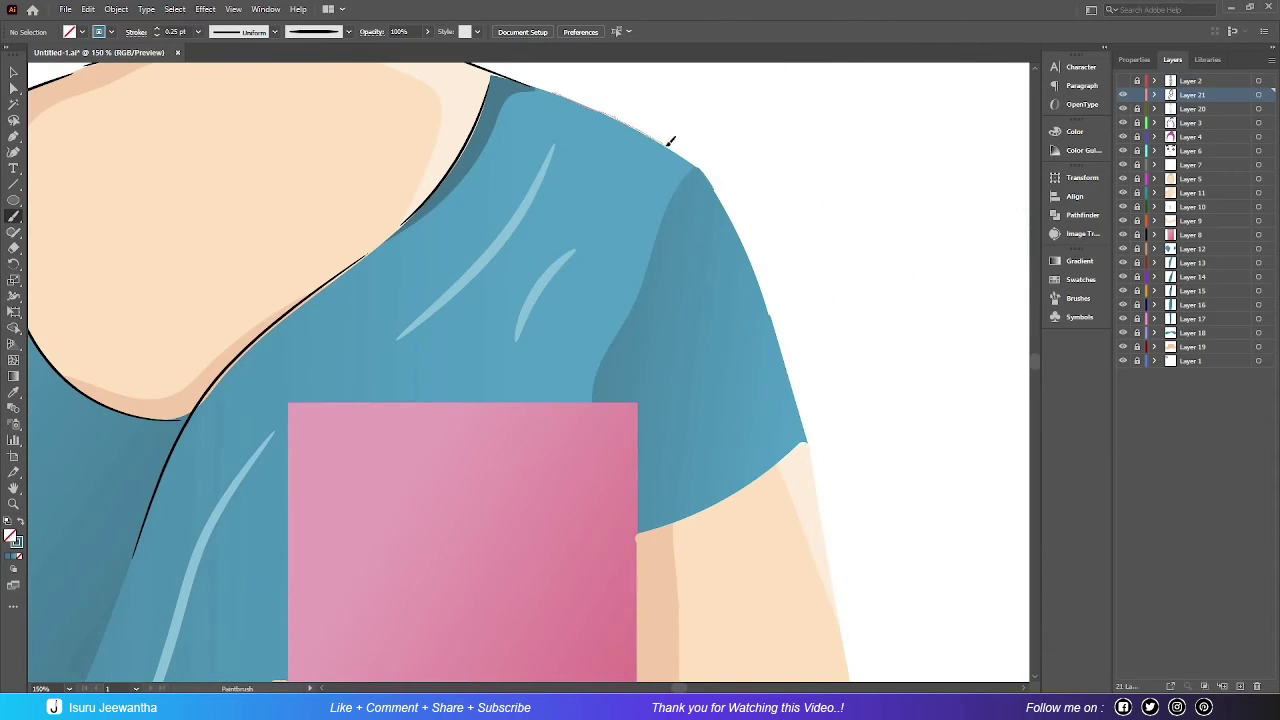
left_click_drag(668, 144, 686, 158)
left_click_drag(594, 400, 608, 354)
left_click_drag(662, 225, 702, 165)
scroll(702, 165, "right", 5)
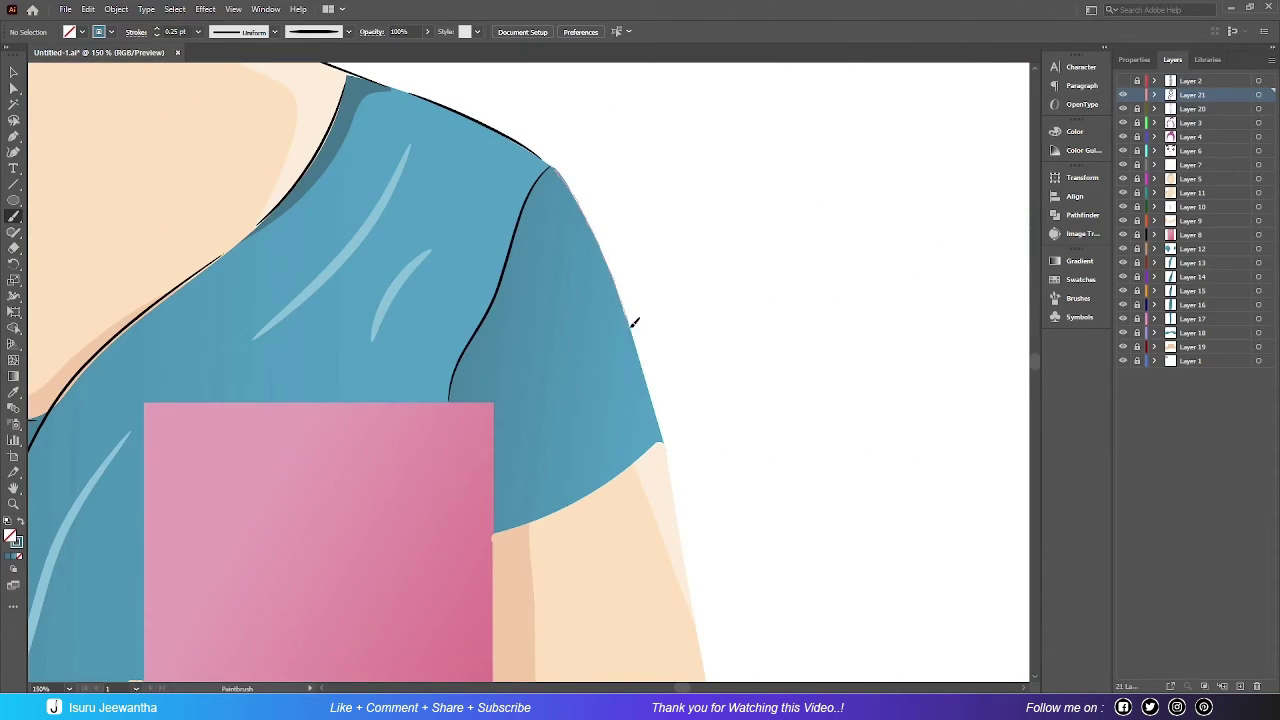
Step: Trace the inner and outer edges of the right arm in black
left_click_drag(678, 505, 702, 670)
scroll(702, 500, "down", 6)
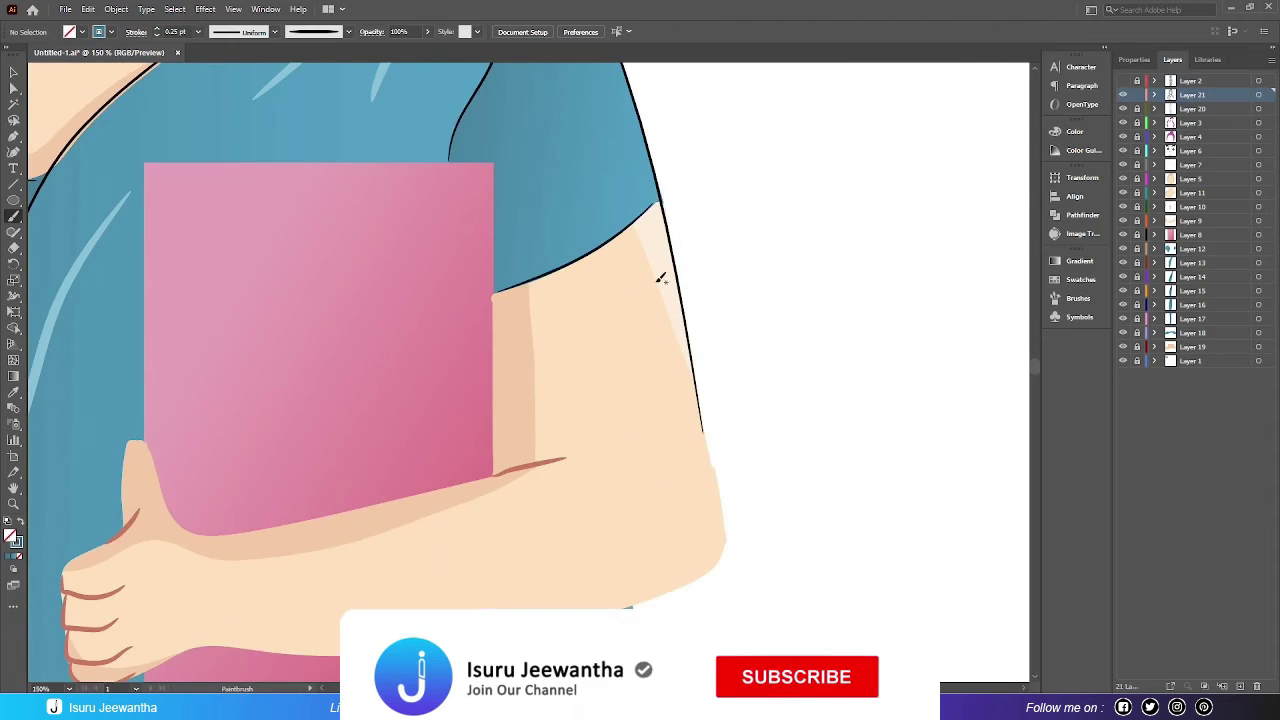
left_click_drag(705, 368, 728, 452)
scroll(728, 452, "left", 5)
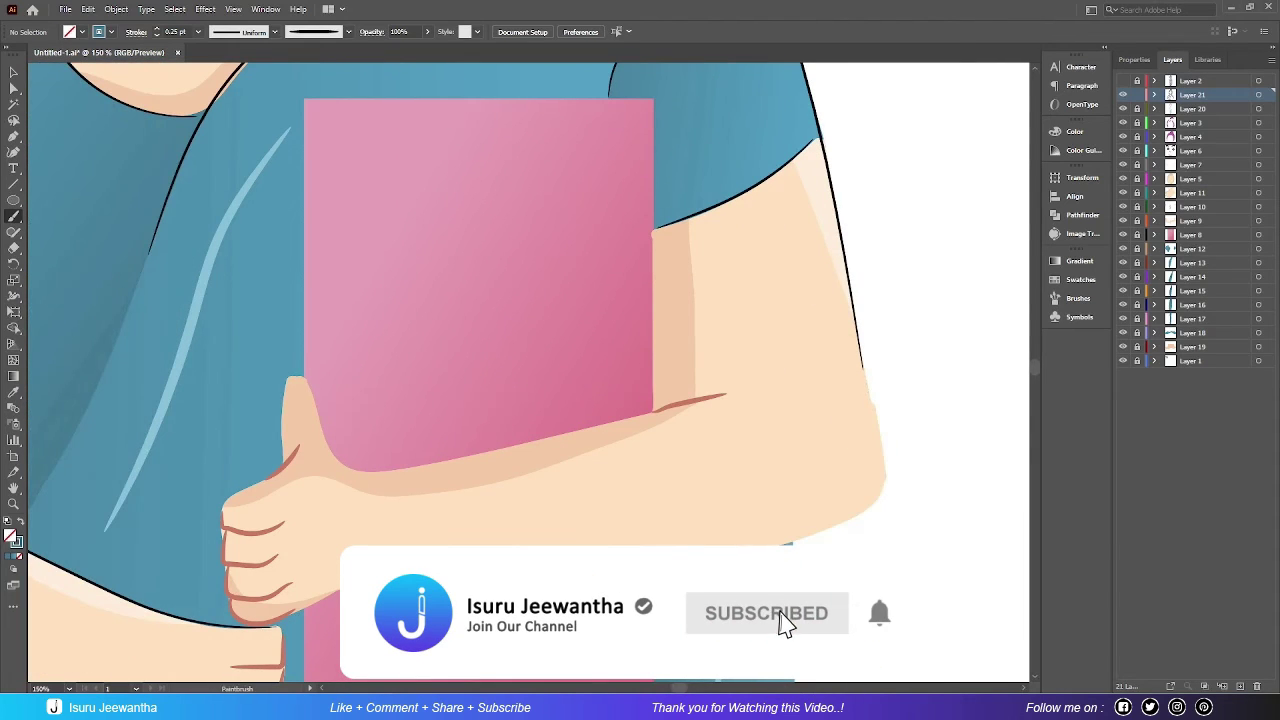
left_click_drag(790, 545, 877, 400)
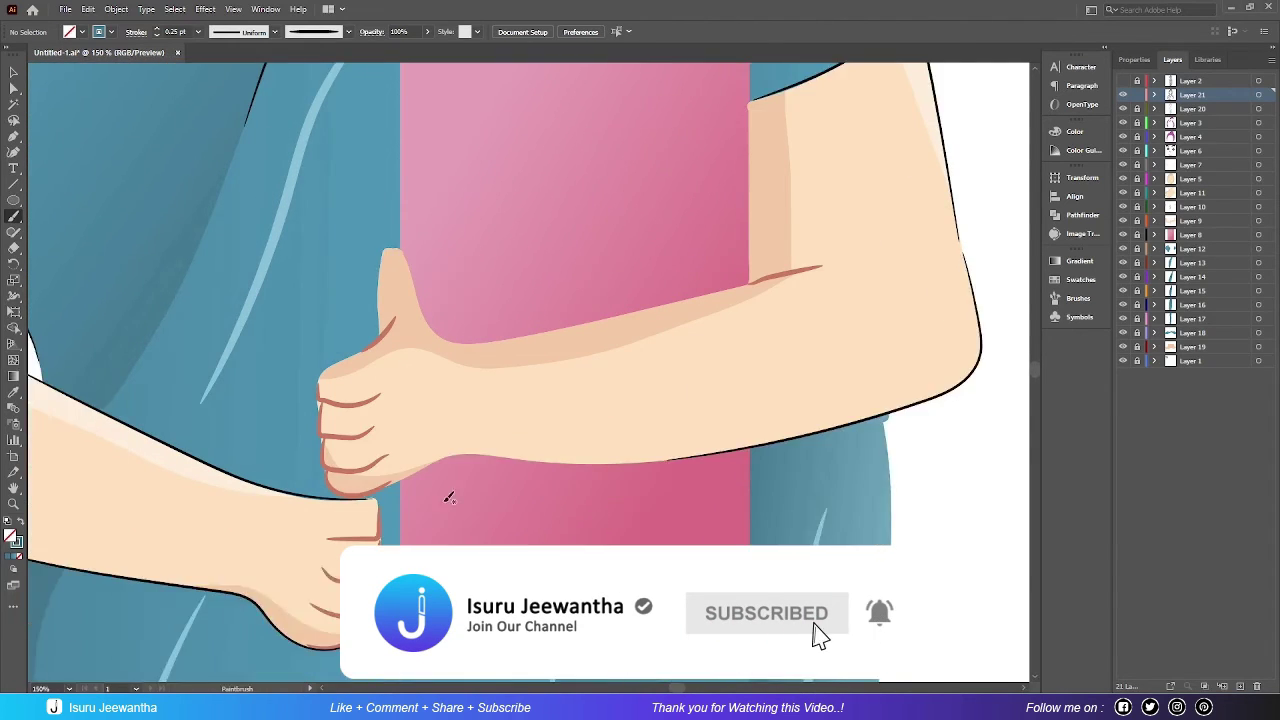
scroll(877, 400, "down", 3)
scroll(877, 400, "left", 3)
scroll(494, 386, "up", 4)
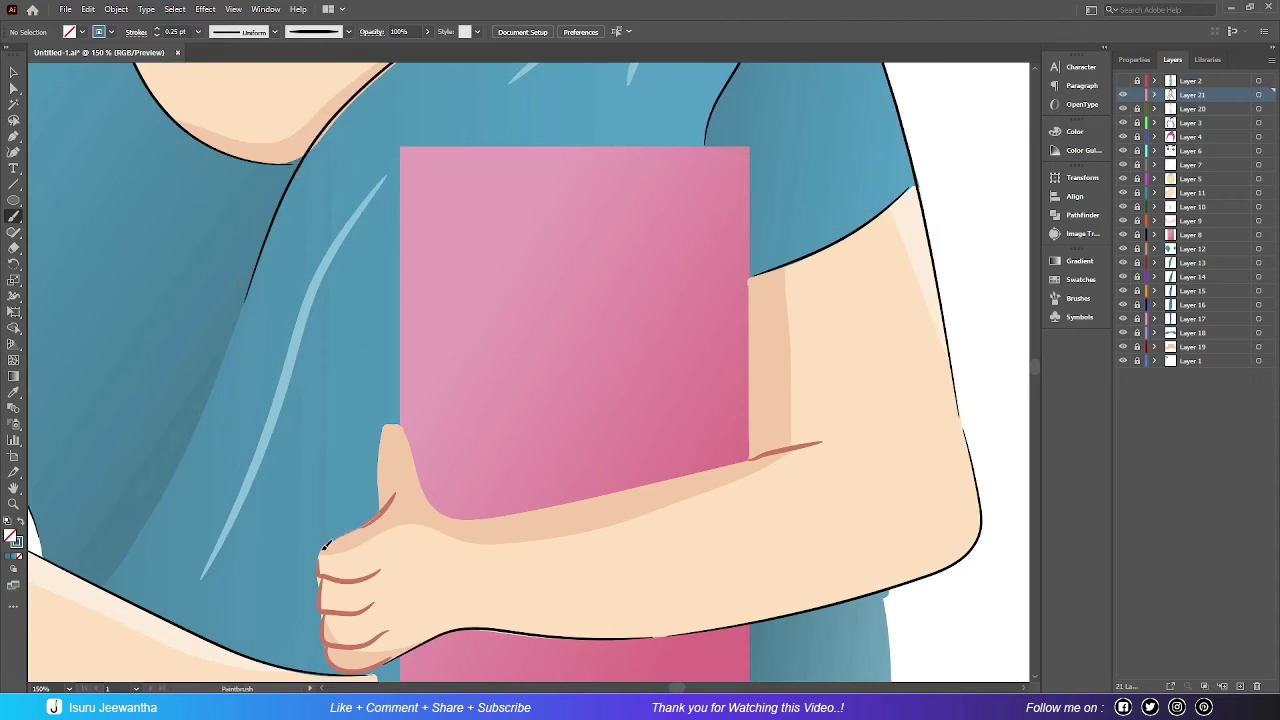
Step: Outline the thumb, the arm's upper edge across the book, and the pink book's edges
mouse_move(325, 545)
left_mouse_down()
mouse_move(403, 425)
mouse_move(456, 514)
mouse_move(571, 497)
left_mouse_up()
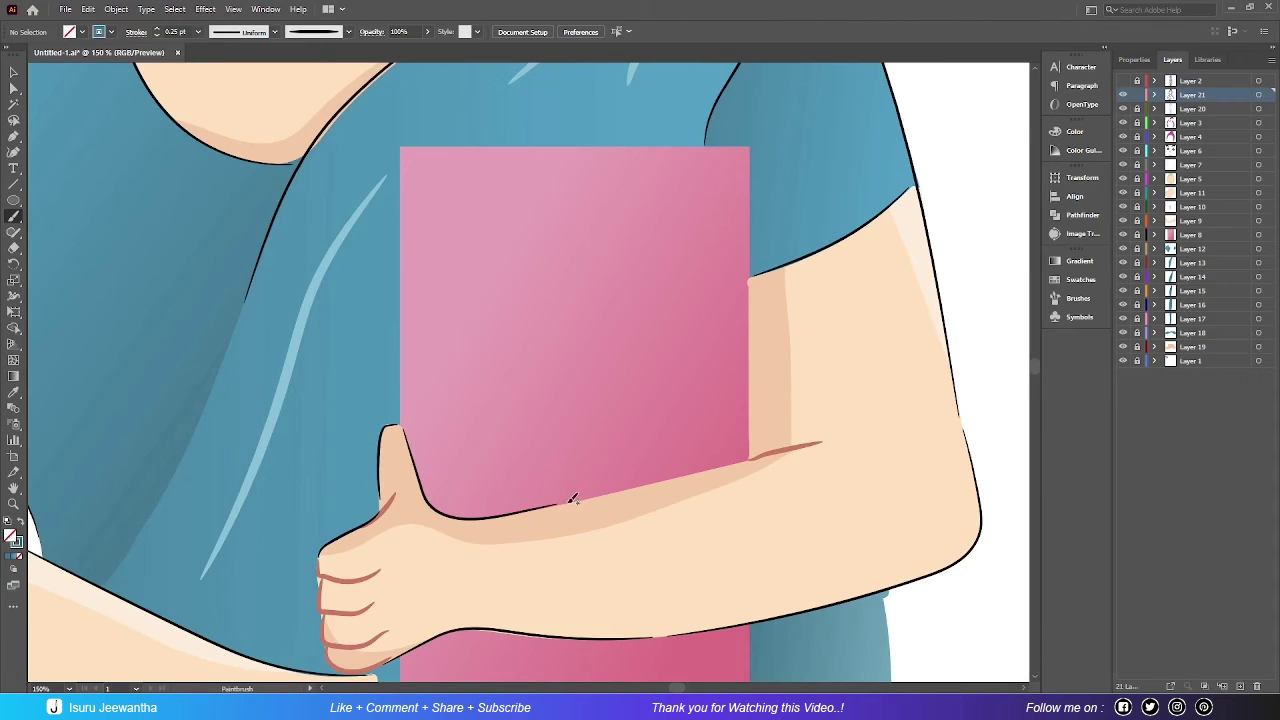
mouse_move(730, 462)
left_mouse_down()
mouse_move(765, 455)
mouse_move(752, 147)
left_mouse_up()
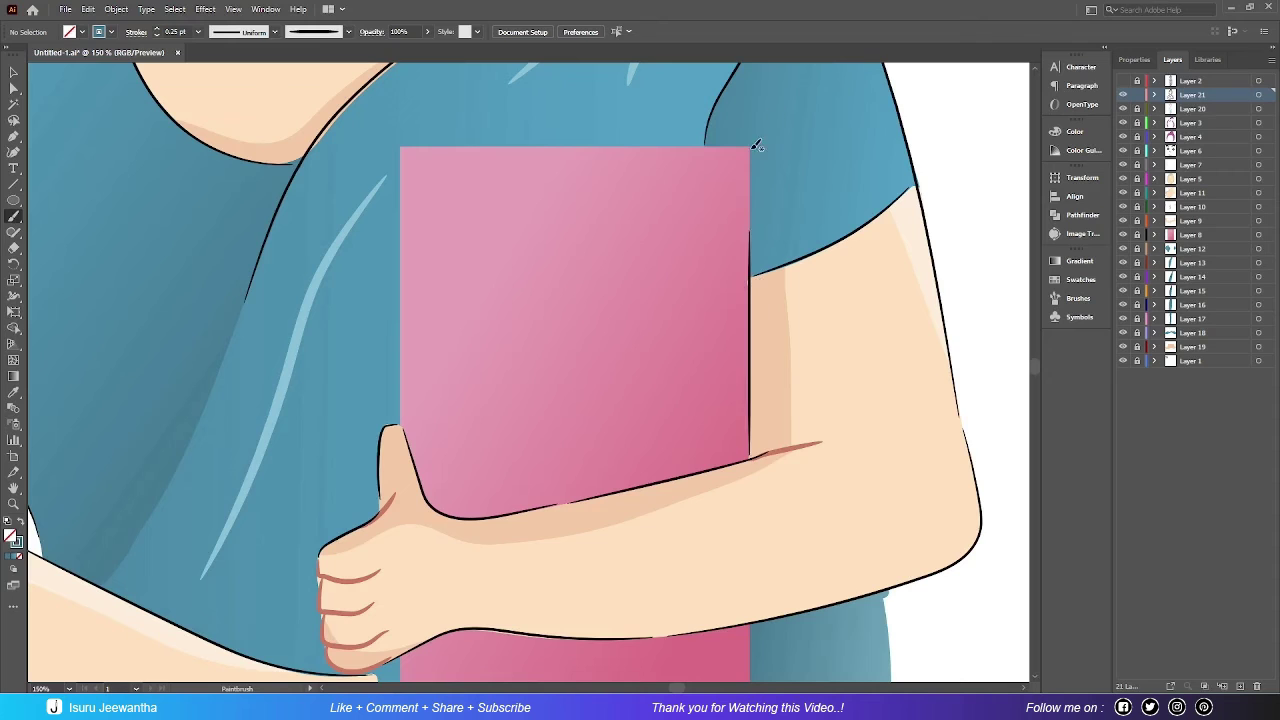
mouse_move(404, 160)
left_mouse_down()
mouse_move(400, 148)
mouse_move(461, 143)
left_mouse_up()
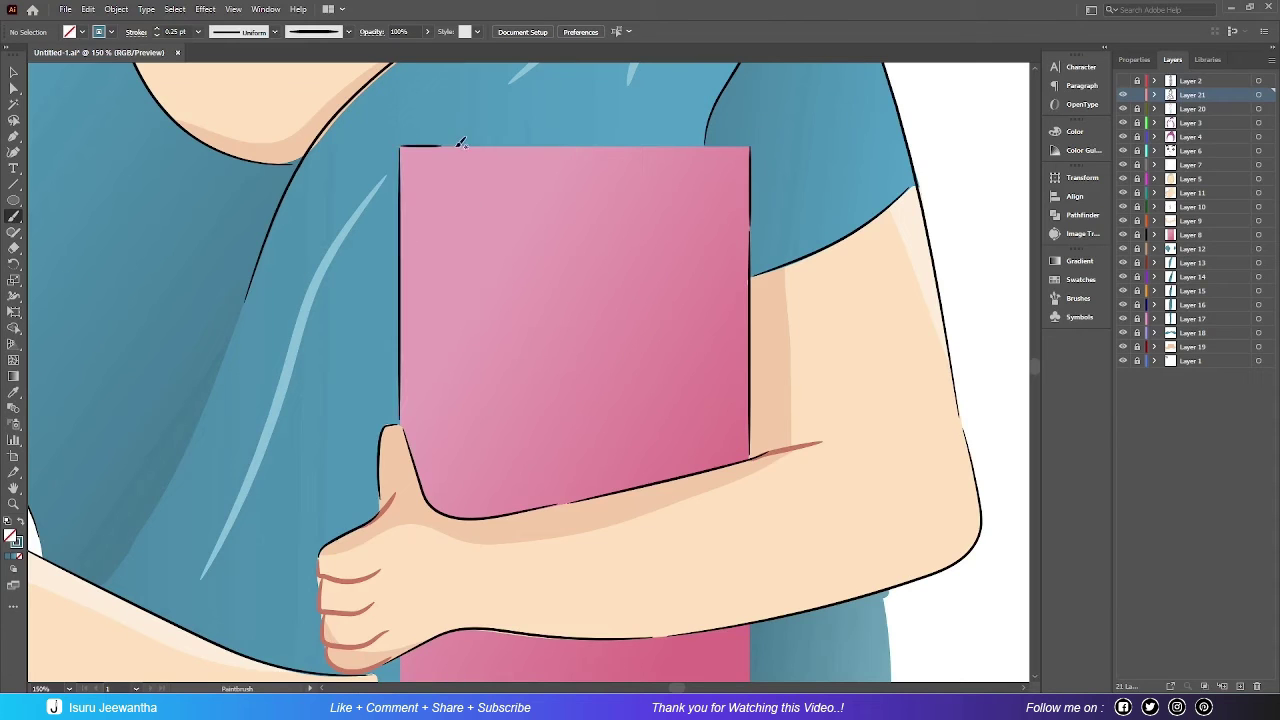
scroll(745, 140, "down", 5)
mouse_move(400, 425)
left_mouse_down()
mouse_move(402, 518)
mouse_move(753, 512)
left_mouse_up()
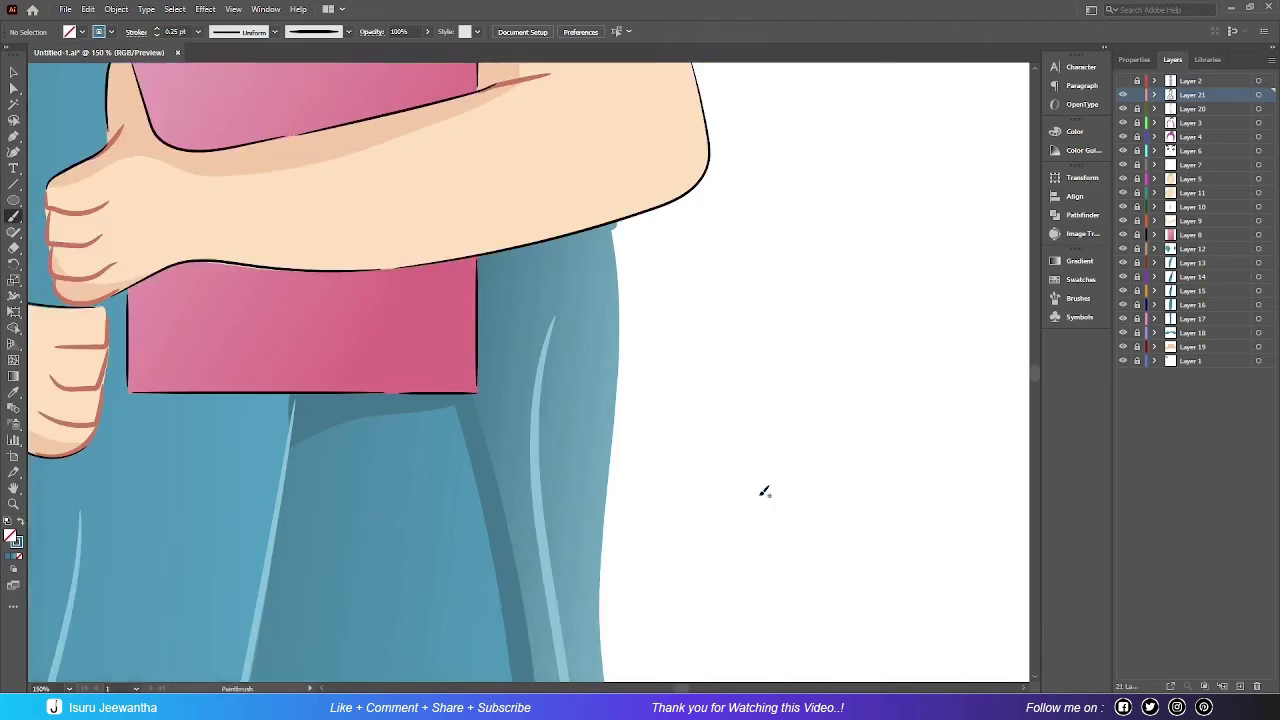
Step: Outline the upper-left and lower-left edges of the shirt
scroll(763, 491, "down", 5)
scroll(320, 460, "up", 5)
left_click_drag(298, 511, 428, 255)
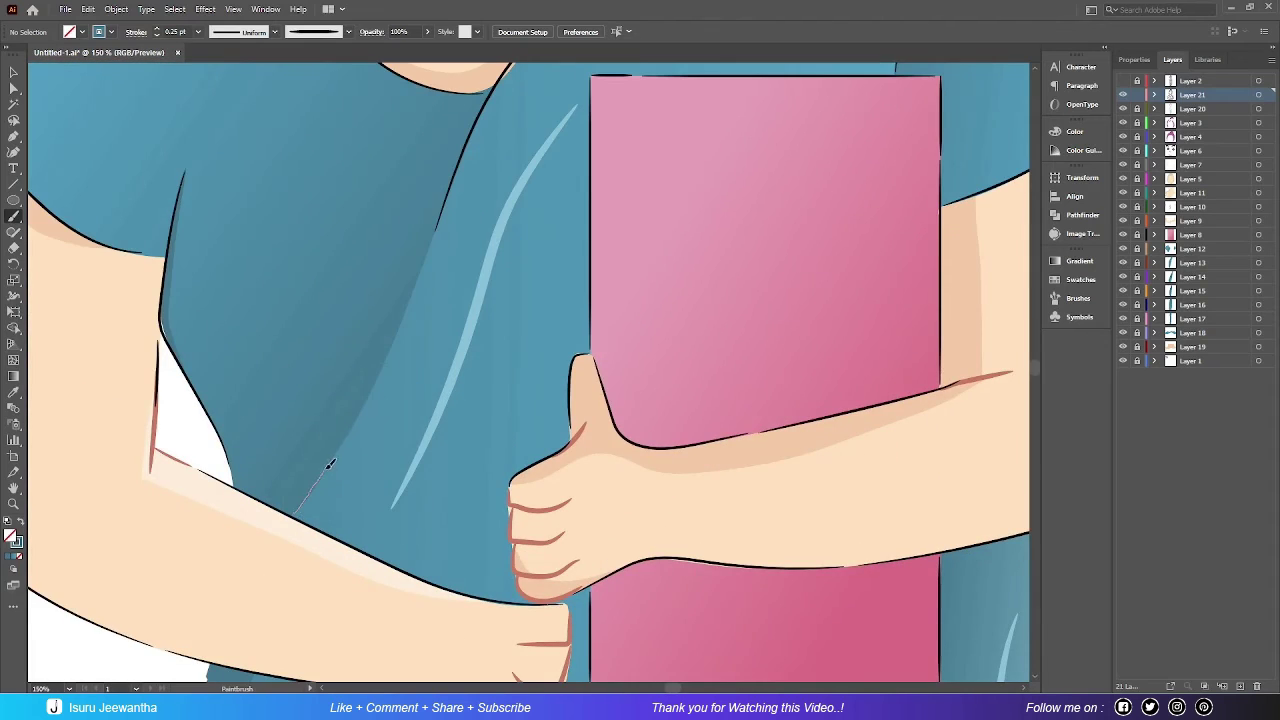
scroll(428, 255, "down", 8)
mouse_move(360, 148)
left_mouse_down()
mouse_move(297, 400)
mouse_move(280, 600)
left_mouse_up()
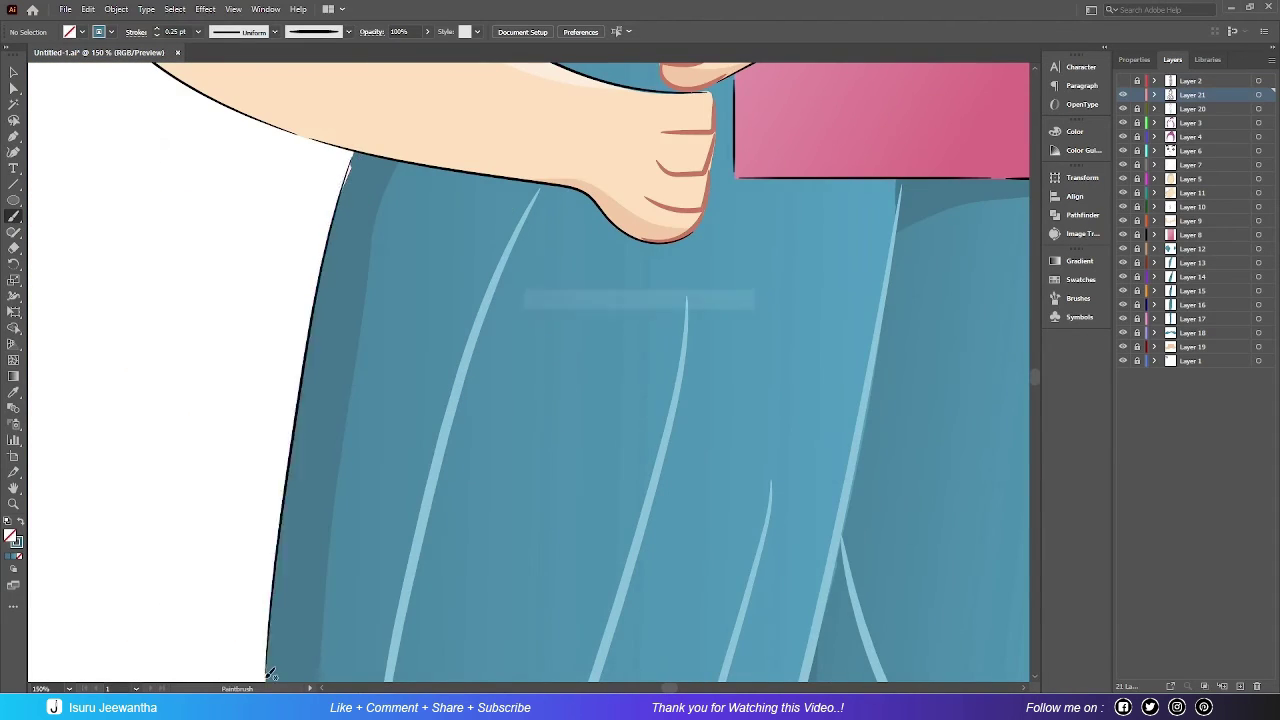
Step: Brush black outlines along the saree's left edge, its long fold, and its right edge
scroll(266, 205, "up", 3)
left_click_drag(266, 205, 296, 600)
scroll(296, 600, "down", 5)
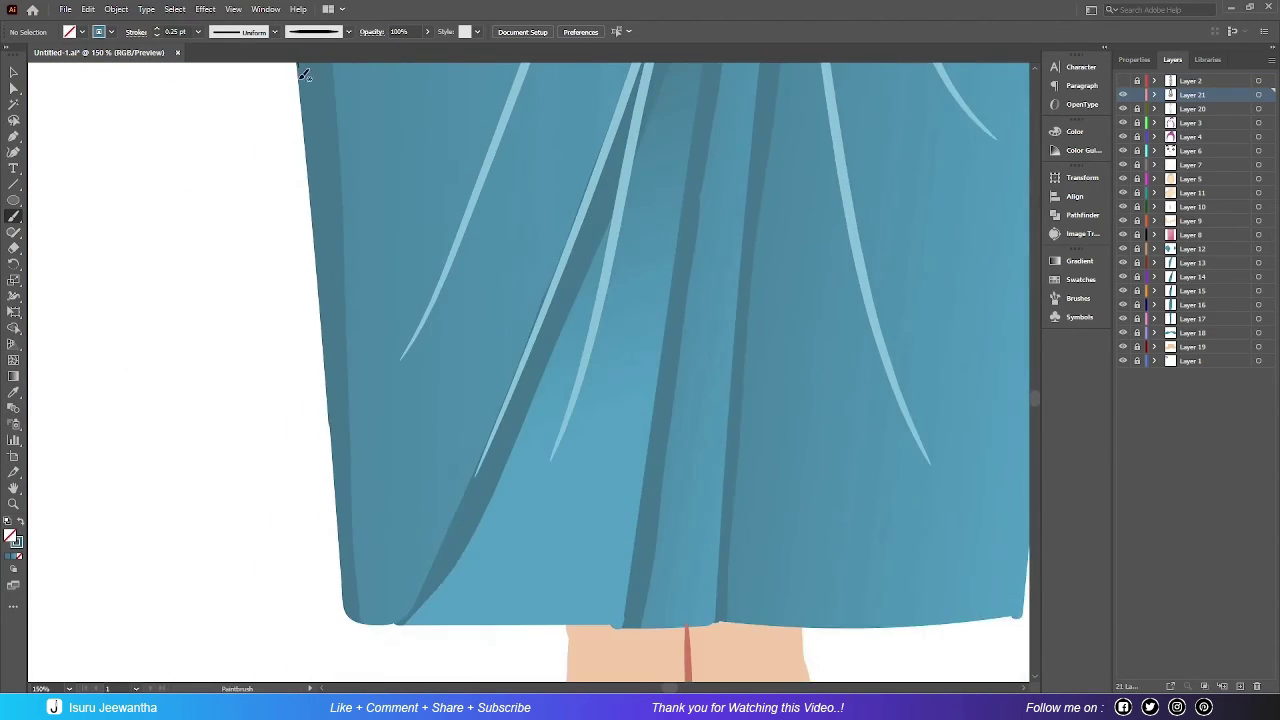
mouse_move(300, 68)
left_mouse_down()
mouse_move(325, 296)
mouse_move(405, 620)
left_mouse_up()
scroll(405, 620, "right", 3)
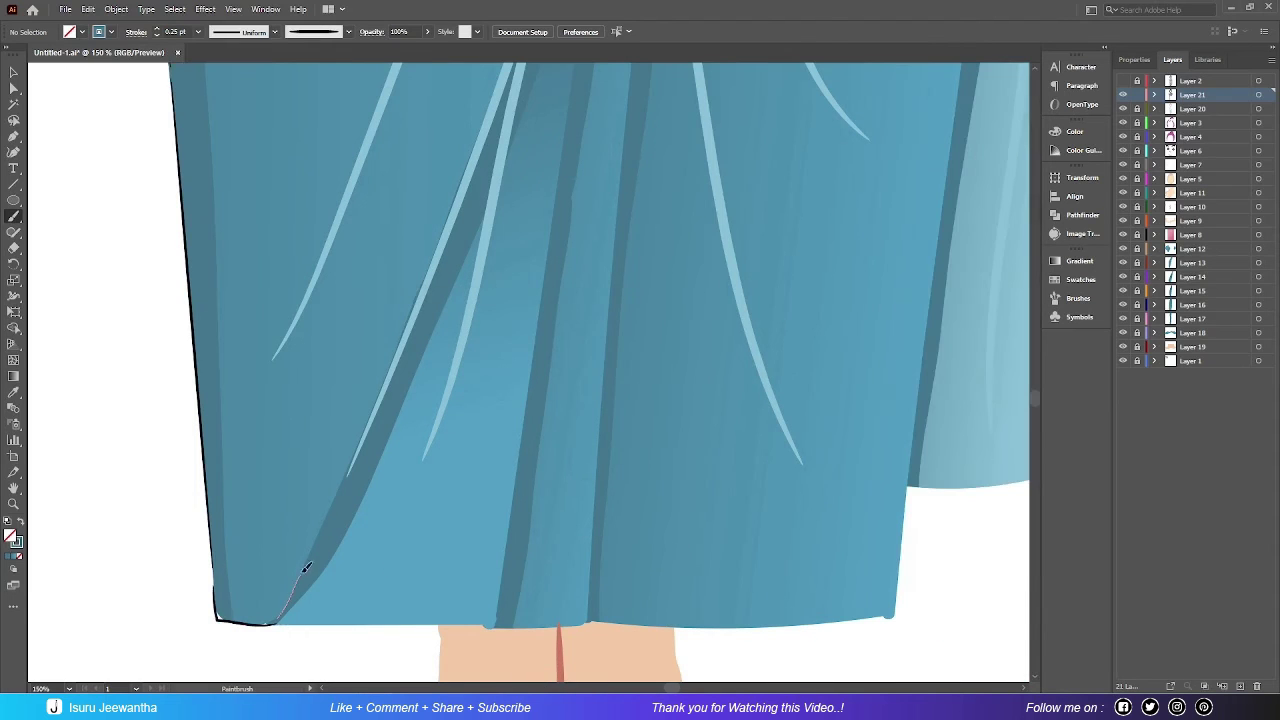
left_click_drag(278, 620, 427, 297)
scroll(506, 89, "up", 10)
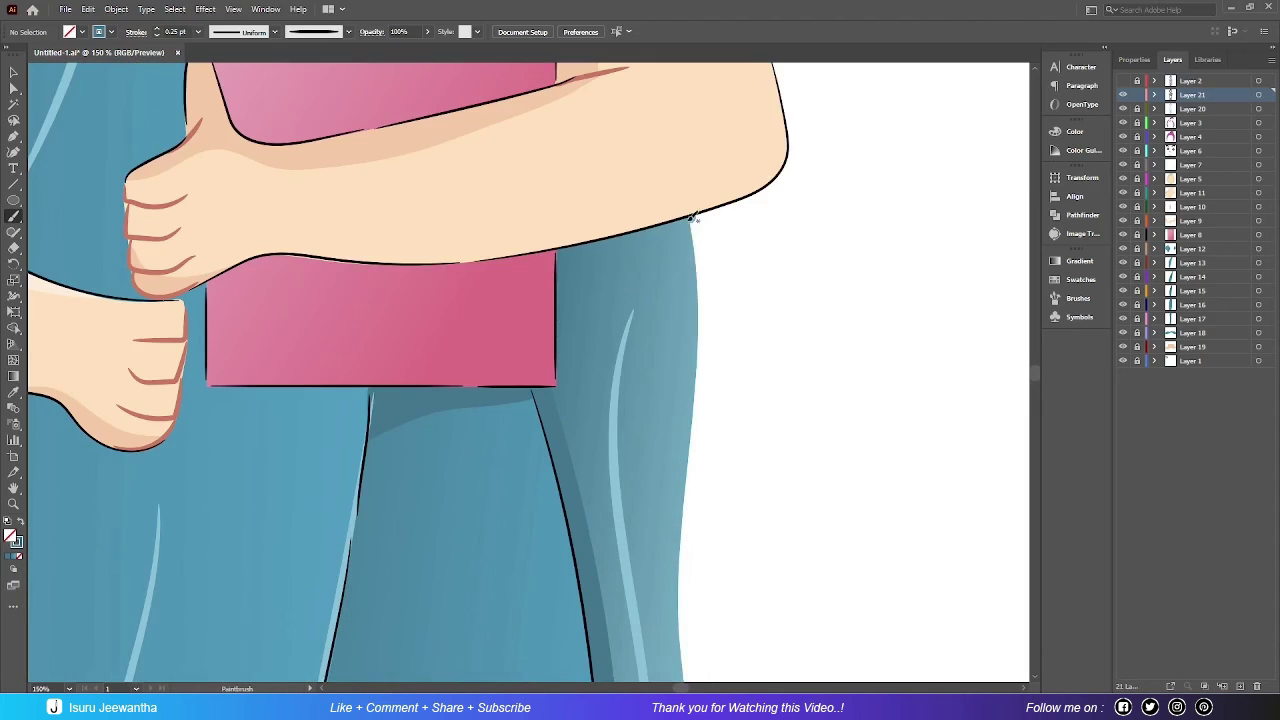
left_click_drag(693, 217, 697, 353)
Step: Outline both shoes, the right leg, and the line between the legs
scroll(702, 157, "down", 3)
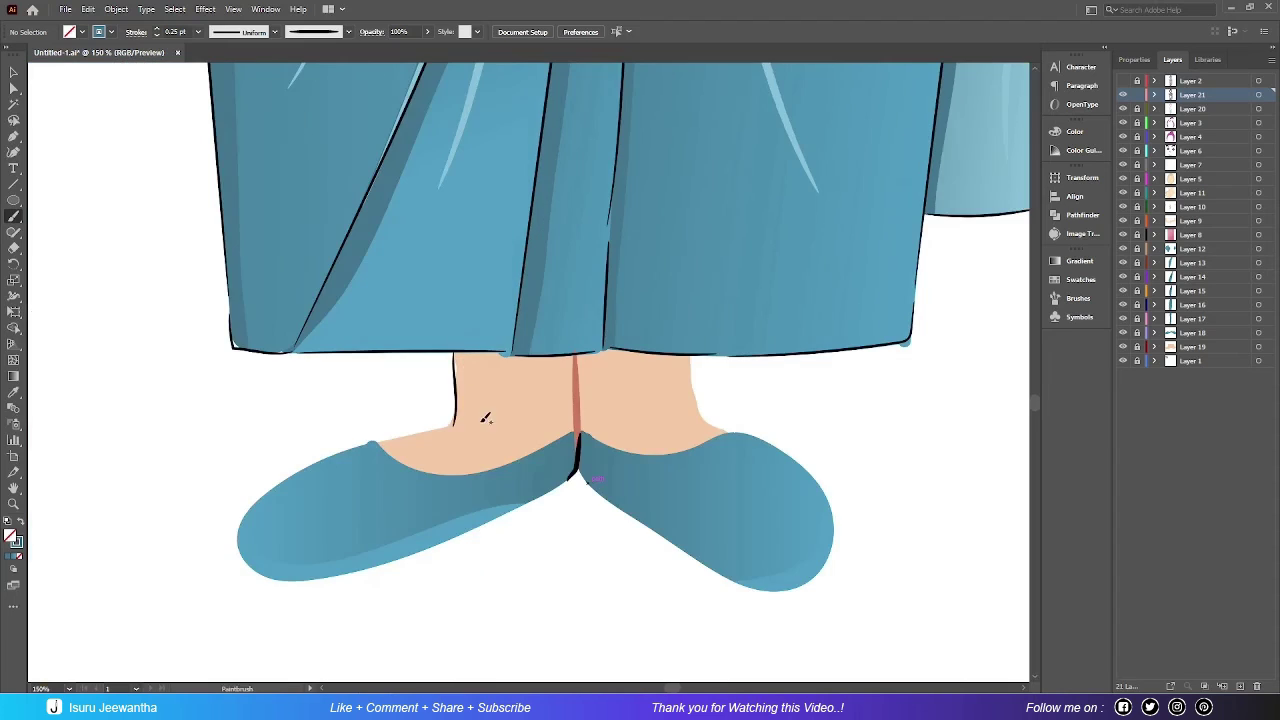
left_click_drag(483, 422, 249, 561)
left_click_drag(443, 540, 310, 462)
left_click_drag(575, 355, 578, 432)
left_click_drag(690, 356, 730, 432)
left_click_drag(735, 434, 822, 479)
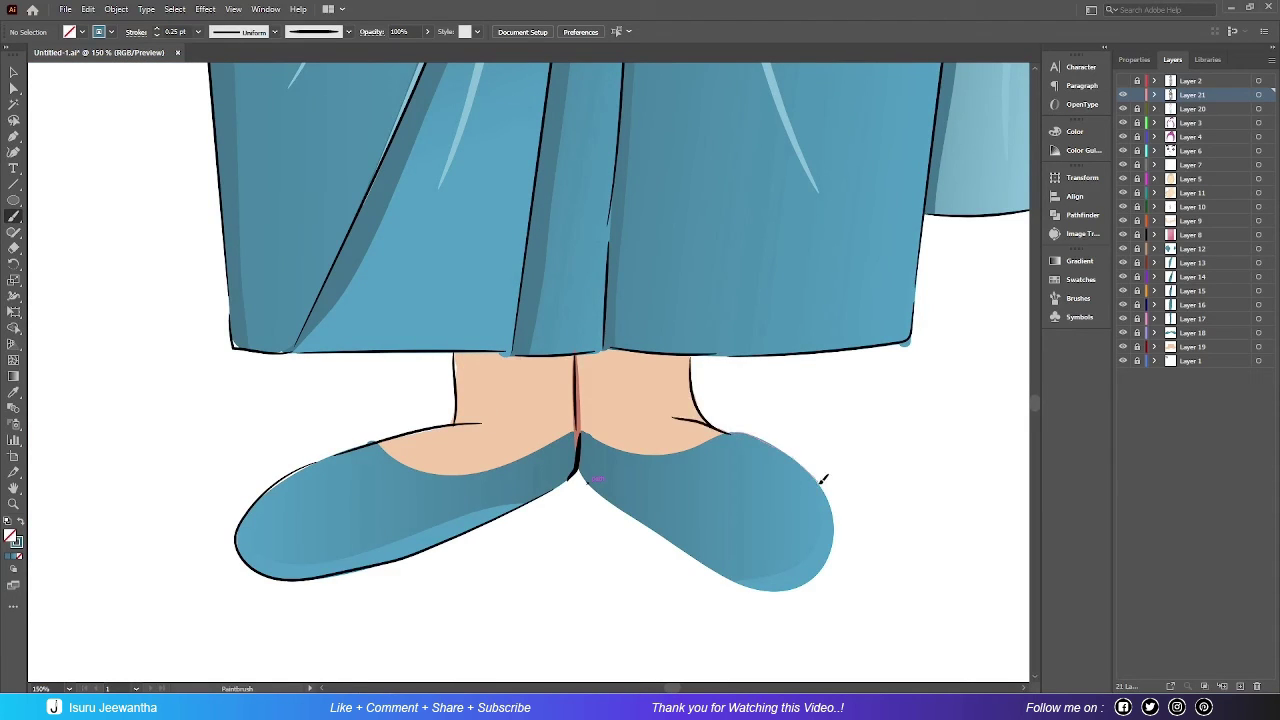
left_click_drag(708, 563, 586, 481)
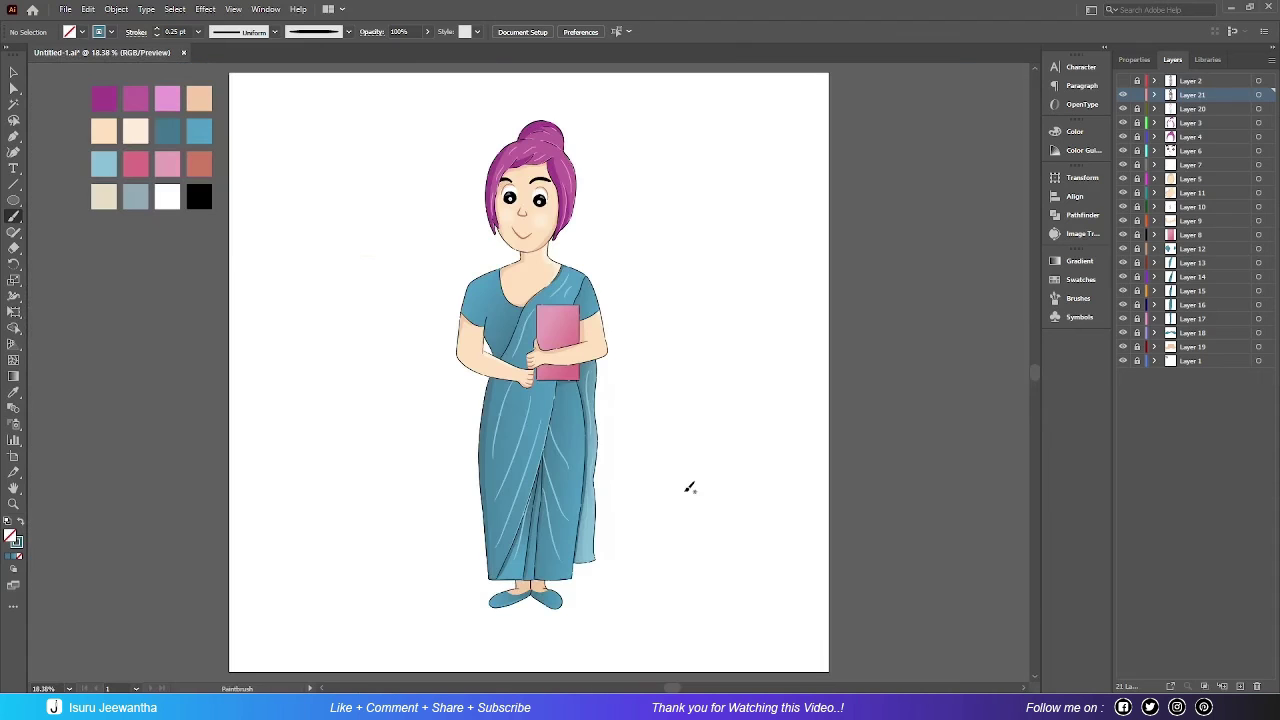
Step: Outline both eyes in black with the Paintbrush
key("ctrl+0")
key("v")
scroll(529, 181, "up", 3)
scroll(529, 181, "up", 3)
scroll(529, 181, "up", 3)
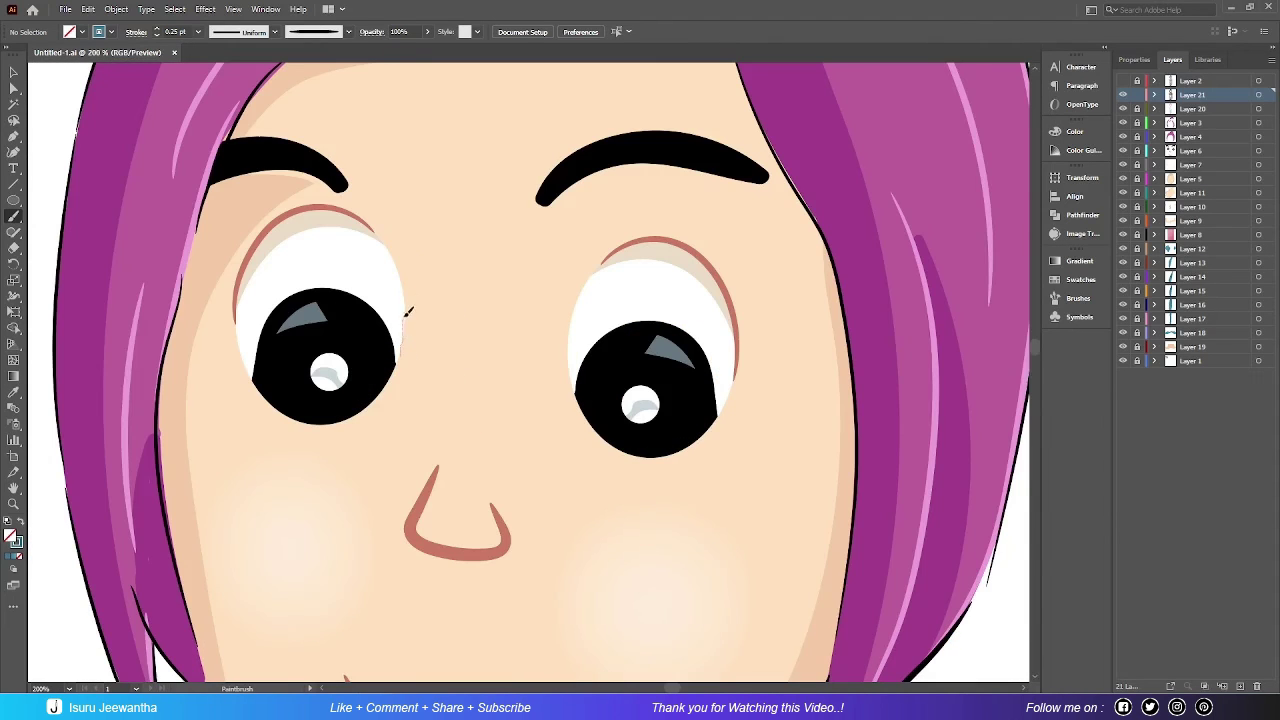
key("b")
left_click_drag(401, 355, 383, 232)
left_click_drag(289, 208, 256, 390)
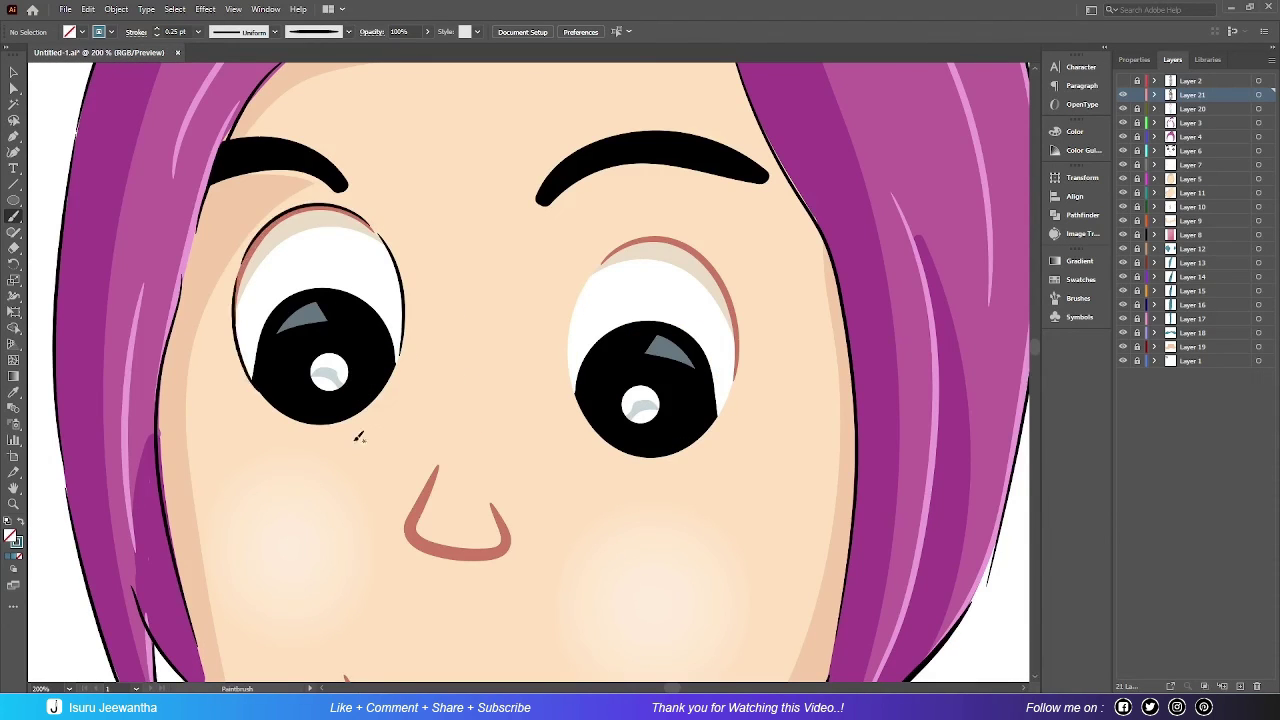
left_click_drag(571, 346, 596, 268)
left_click_drag(718, 262, 727, 415)
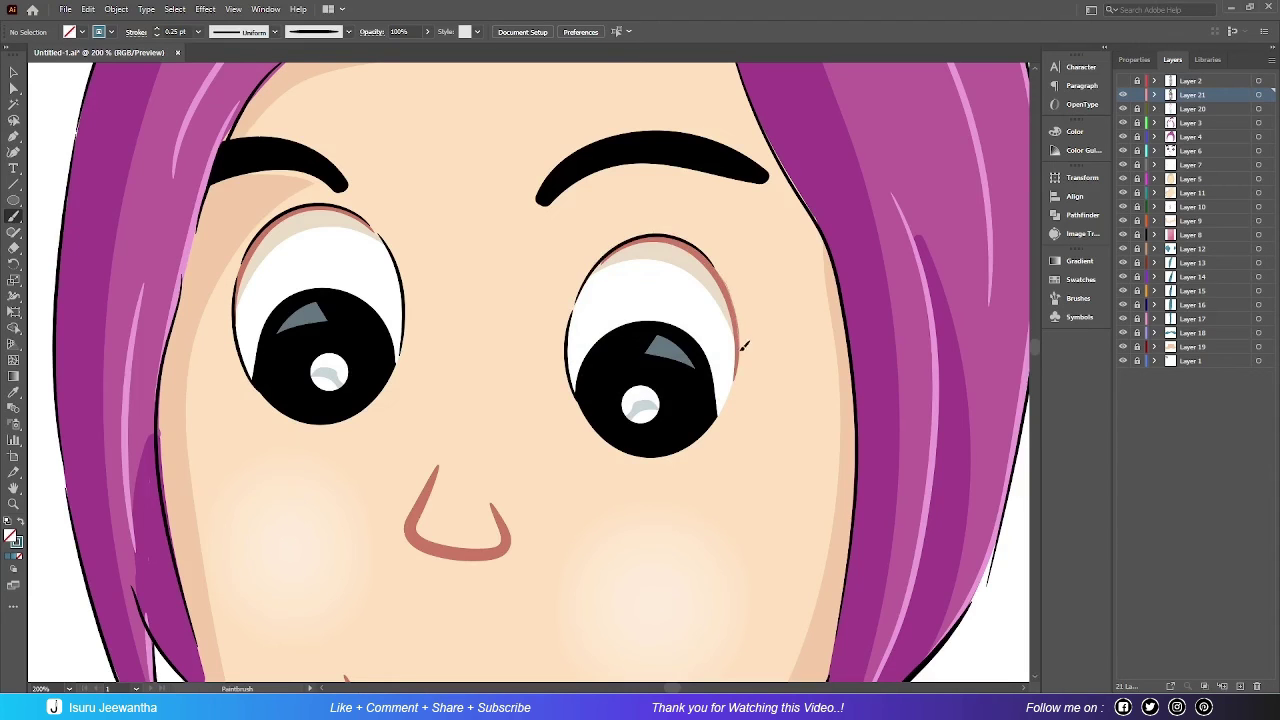
Step: Draw a black ellipse beneath the feet with the Ellipse tool
key("l")
key("ctrl+0")
left_click_drag(389, 566, 675, 620)
Step: Lower the shadow ellipse's opacity to 35%
key("v")
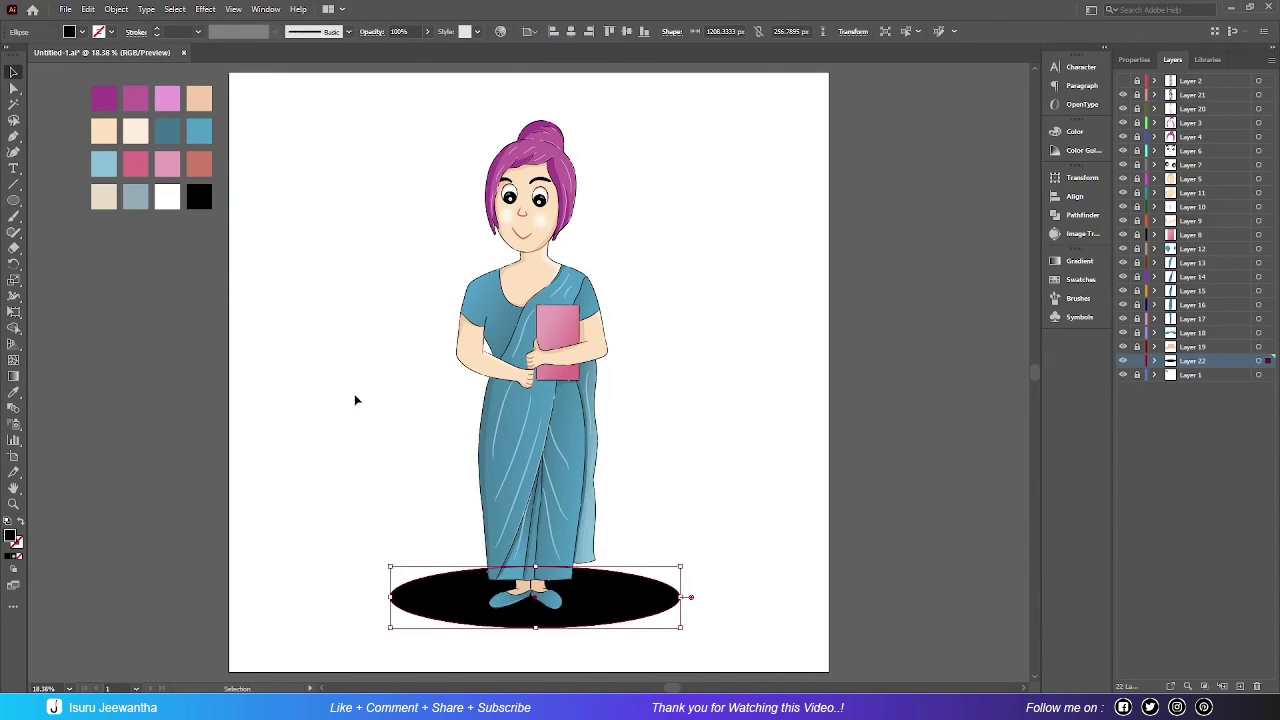
left_click(428, 31)
left_click(395, 50)
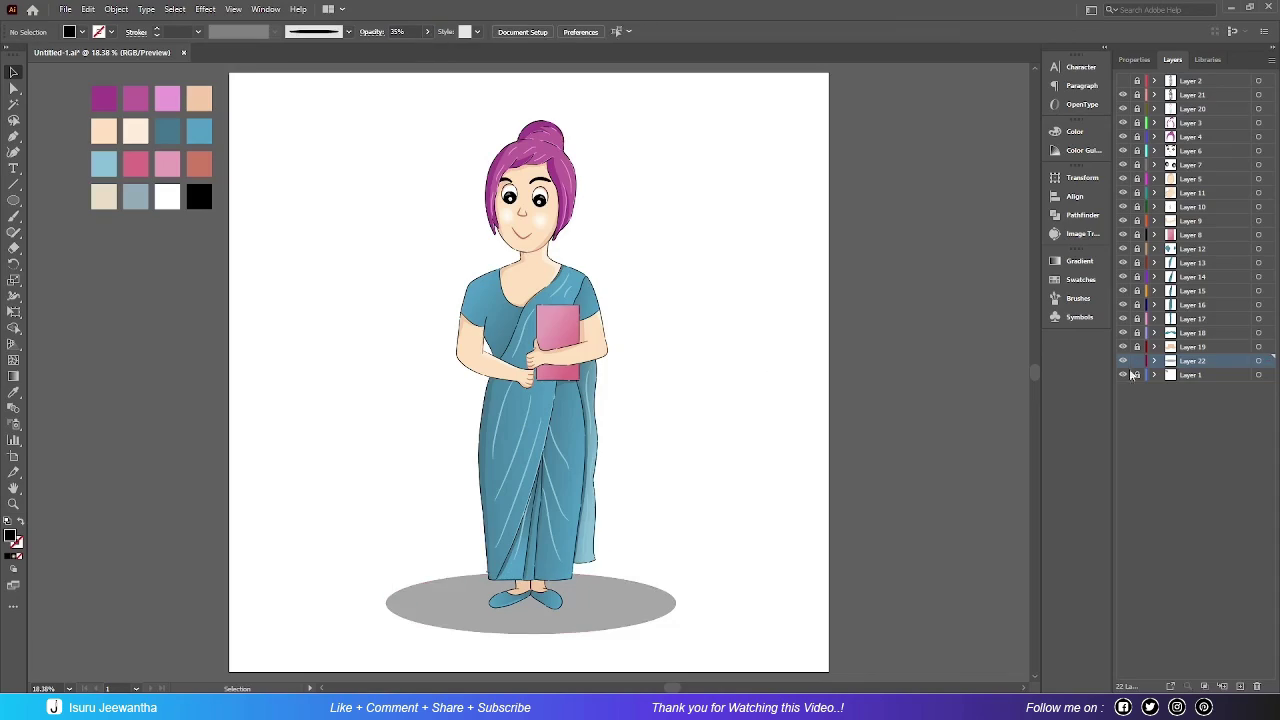
left_click(1222, 686)
Step: On a new layer, create a 2500 by 2500 pink background rectangle
left_click(13, 200)
left_click(60, 200)
left_click(311, 218)
type("2500")
key("Tab")
left_click(607, 376)
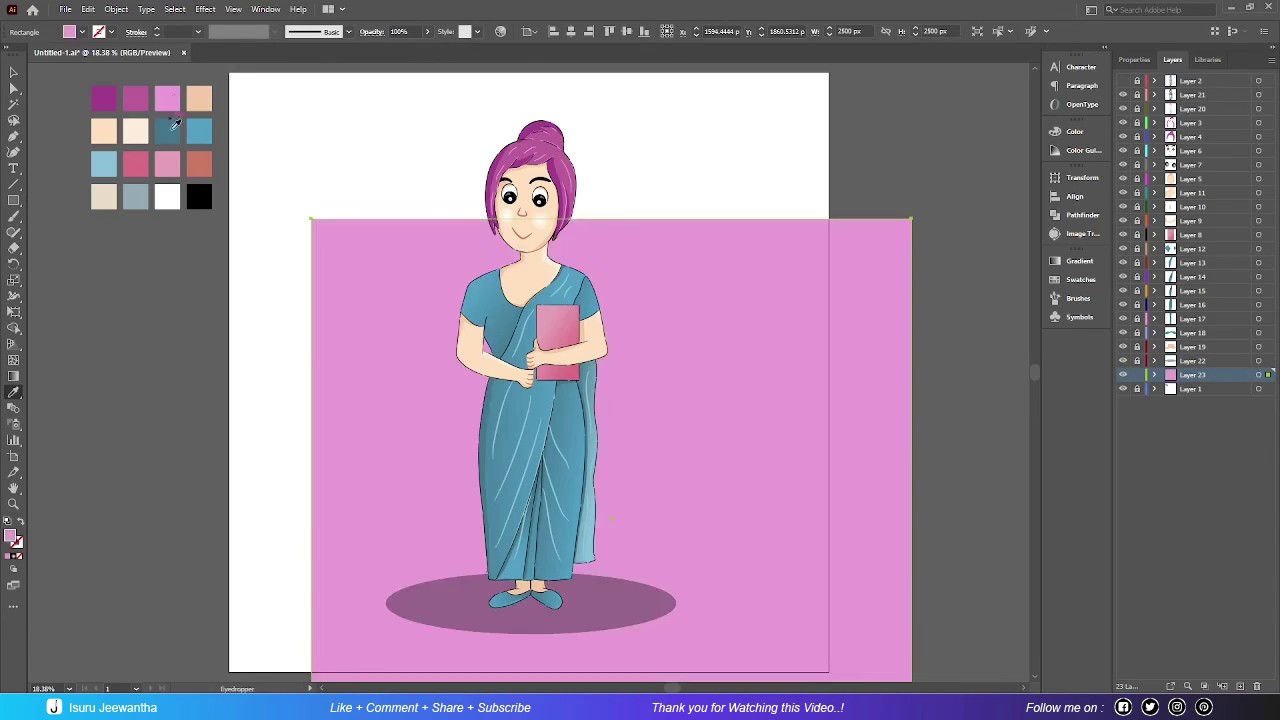